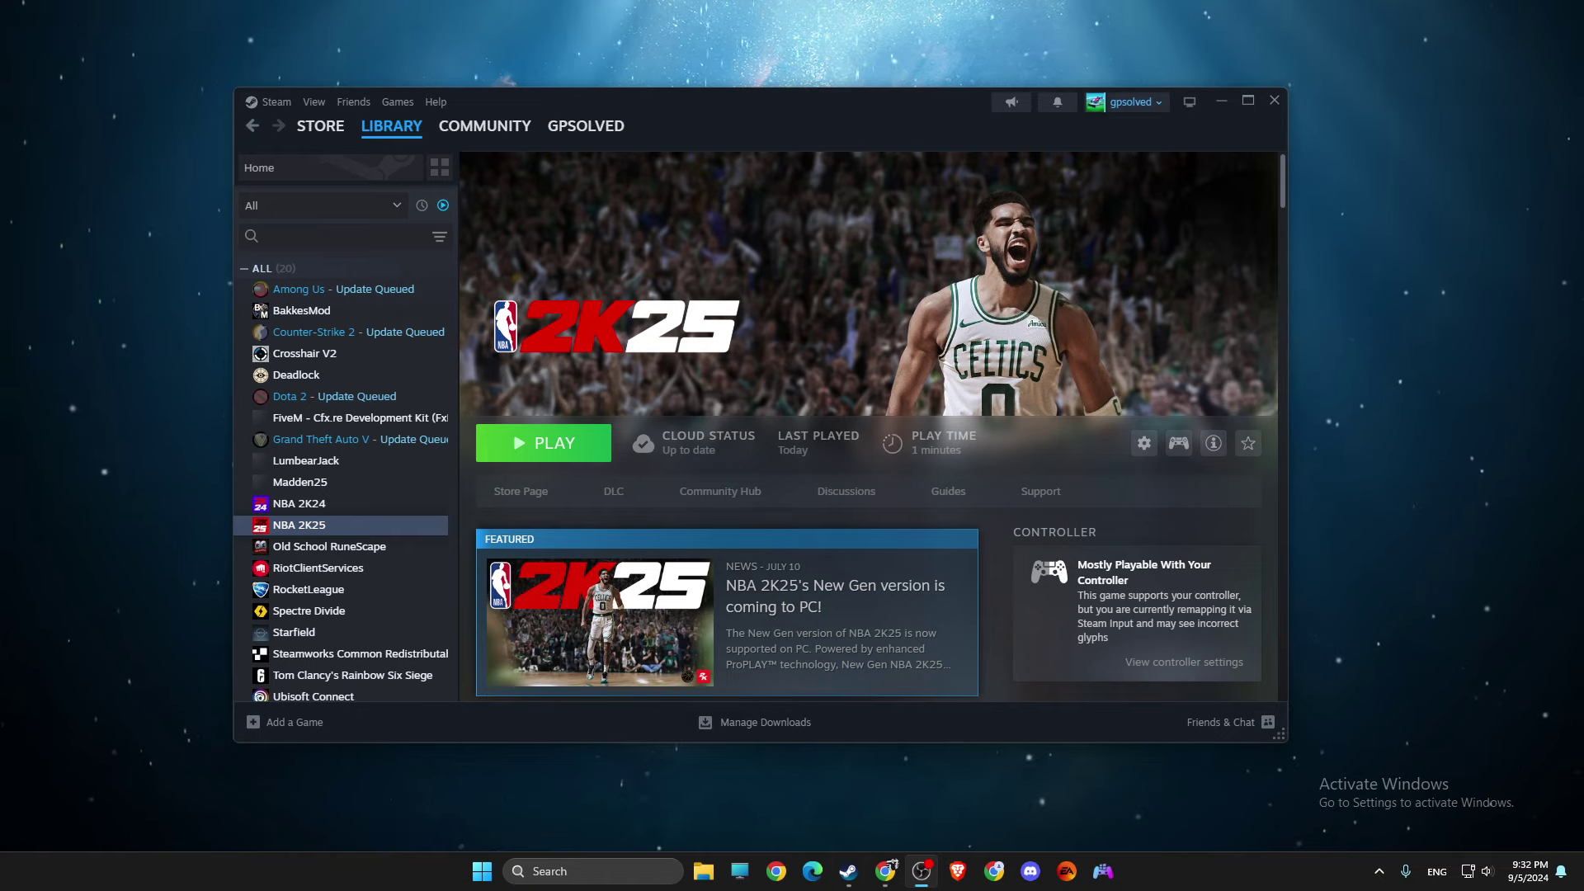
# Minimize the Steam window showing the NBA 2K25 library page.
pyautogui.click(1224, 105)
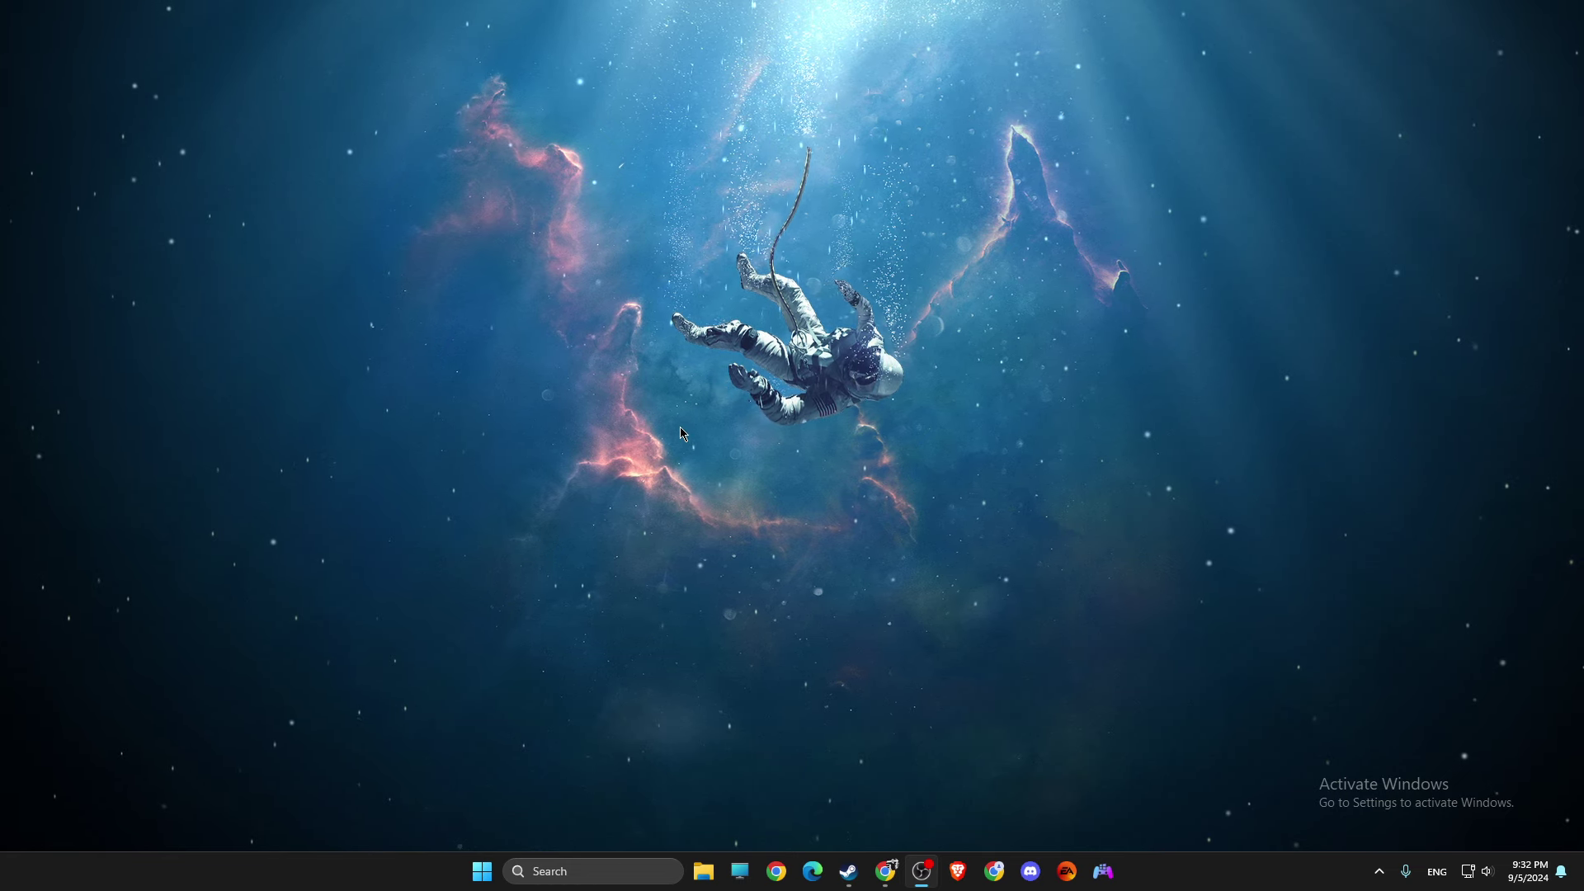
pyautogui.click(577, 871)
pyautogui.write('steam')
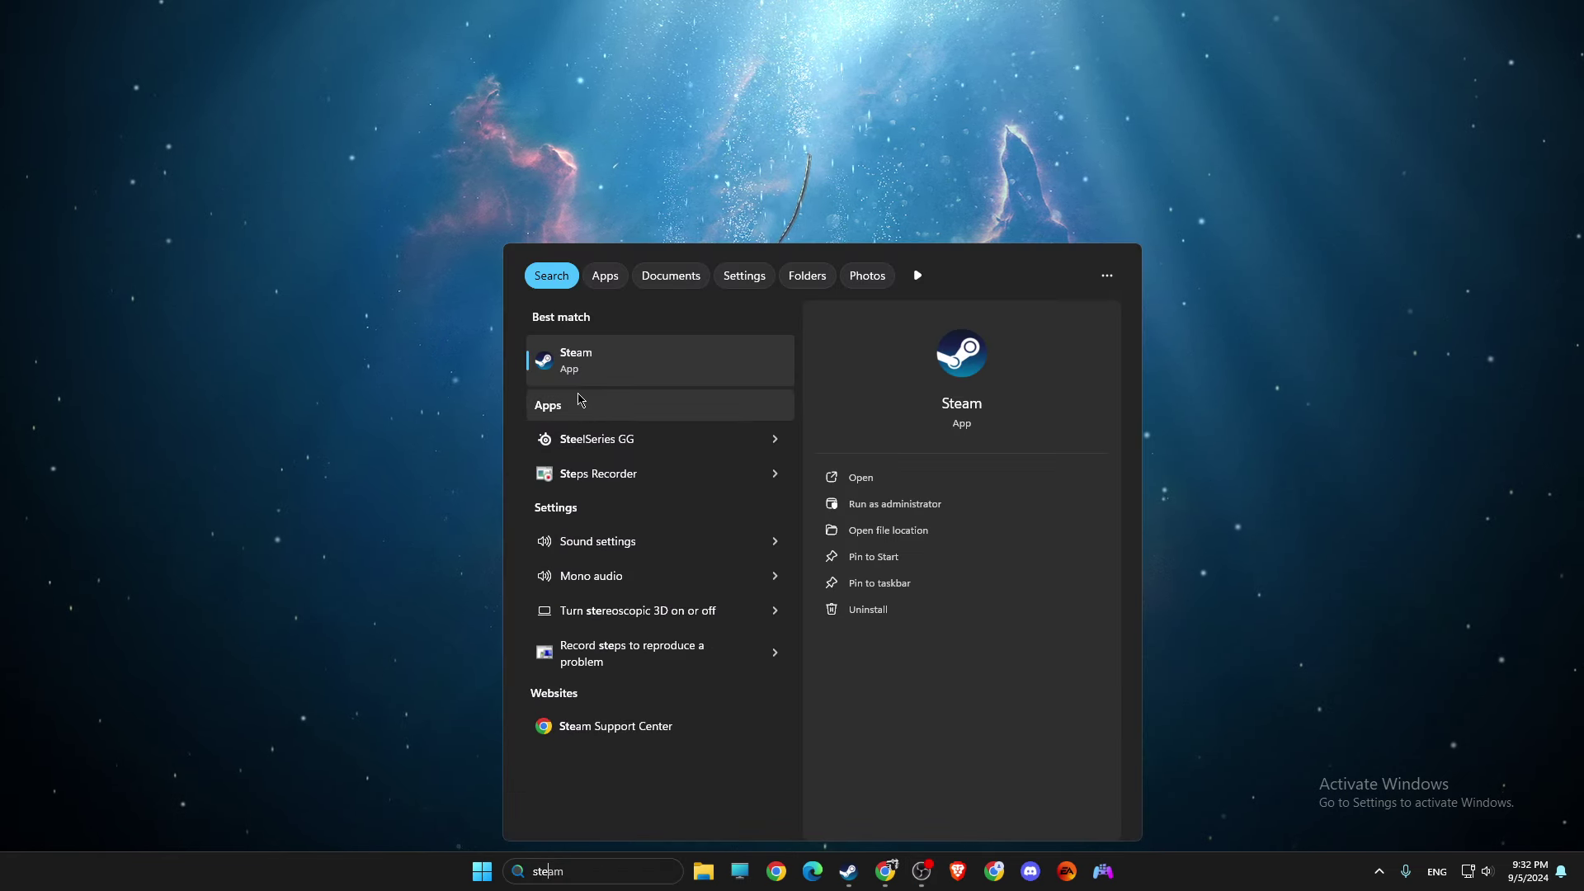
pyautogui.rightClick(578, 361)
pyautogui.click(627, 413)
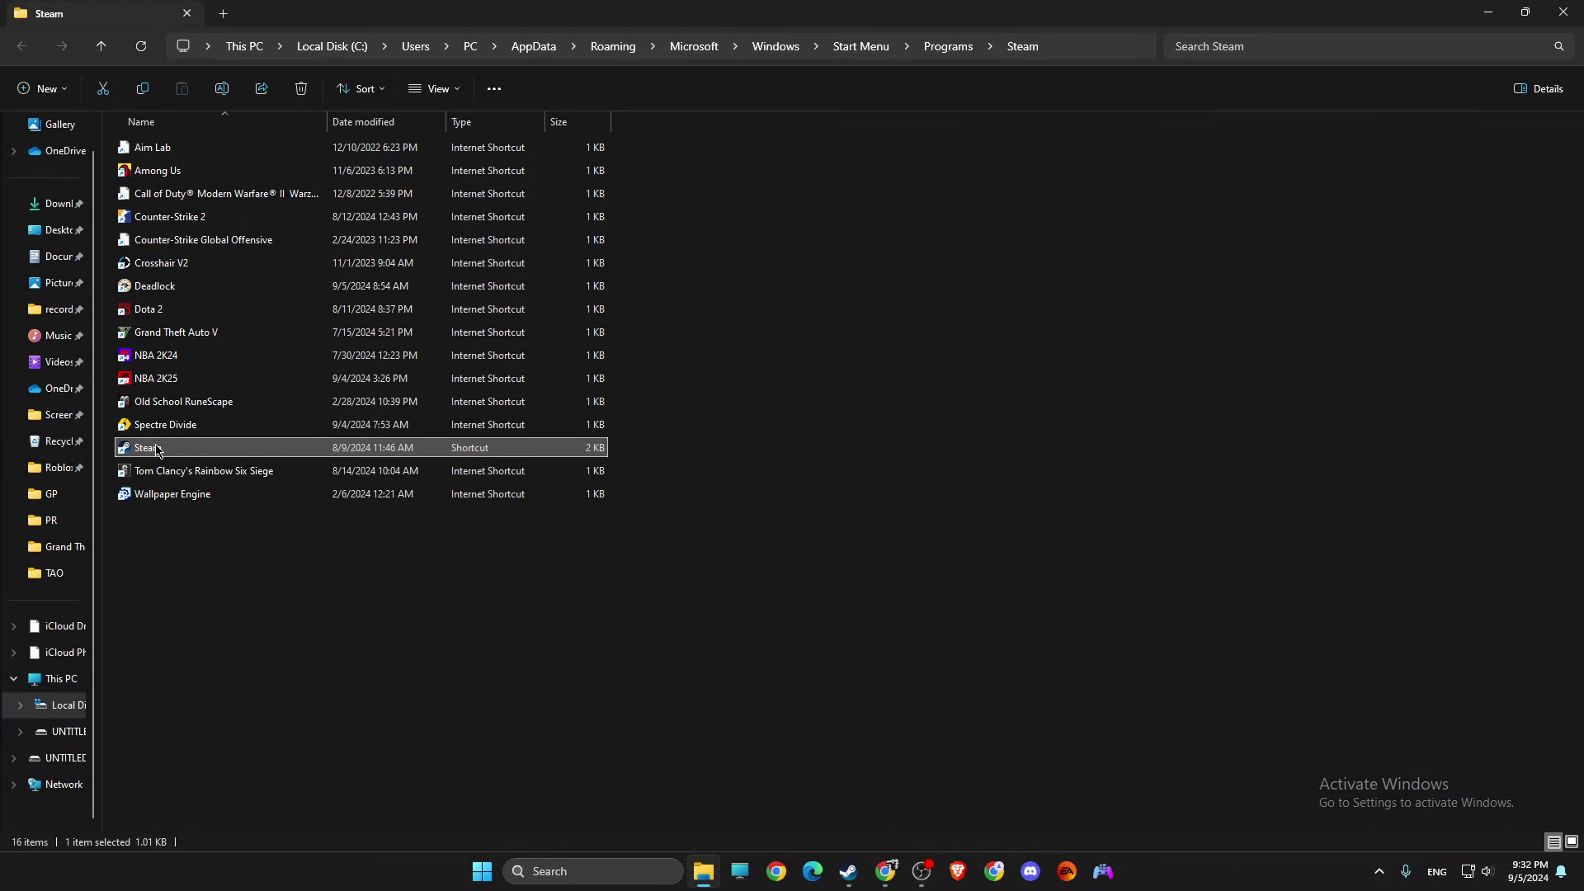
pyautogui.rightClick(157, 450)
pyautogui.click(241, 414)
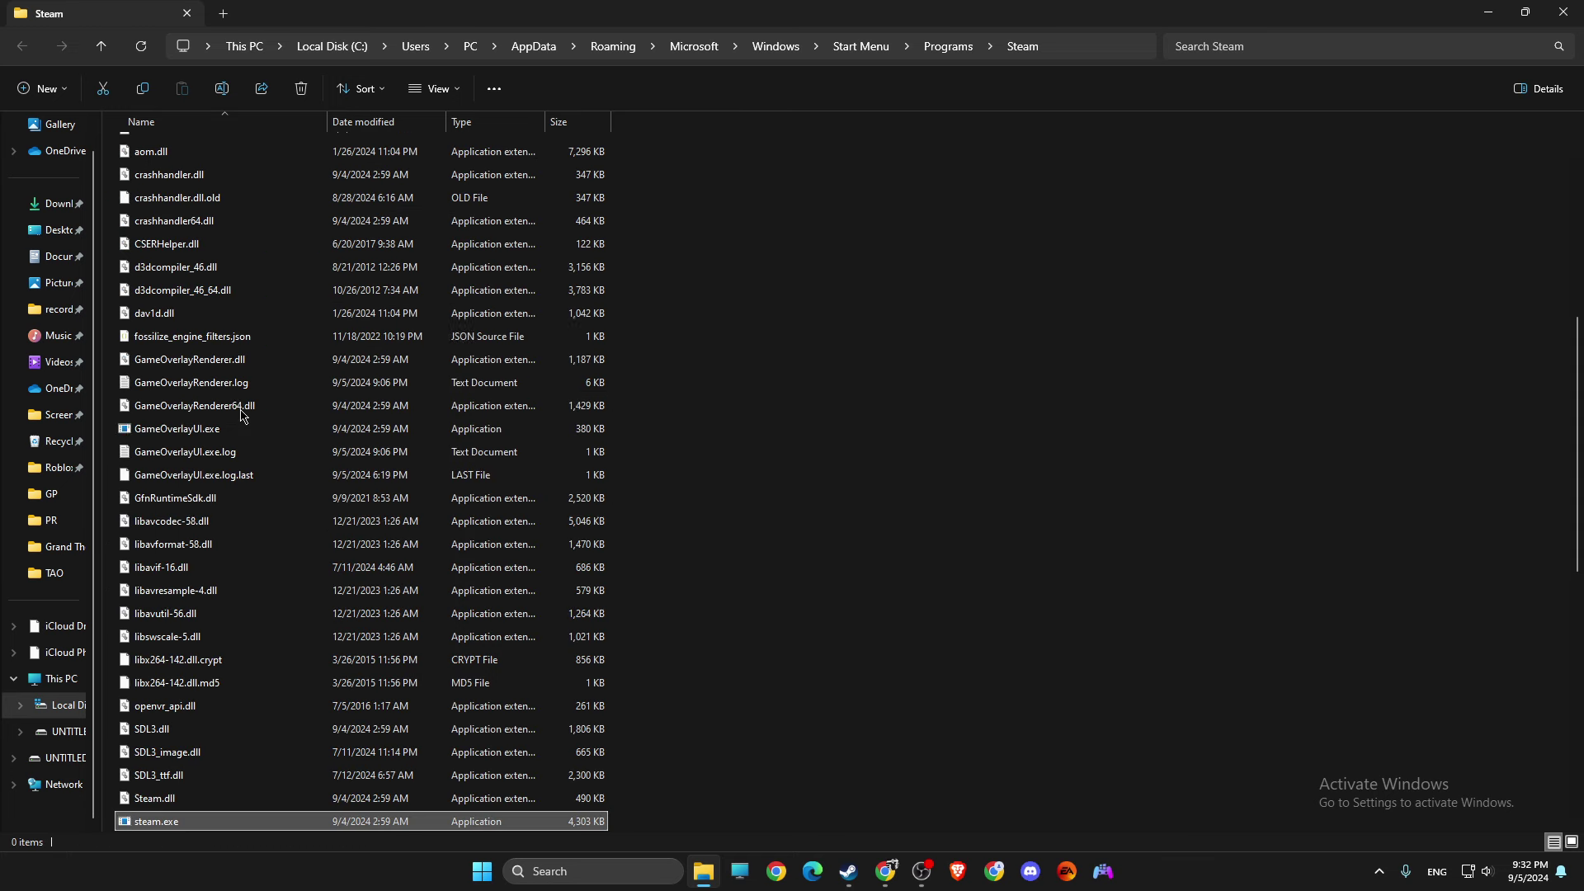
pyautogui.rightClick(150, 825)
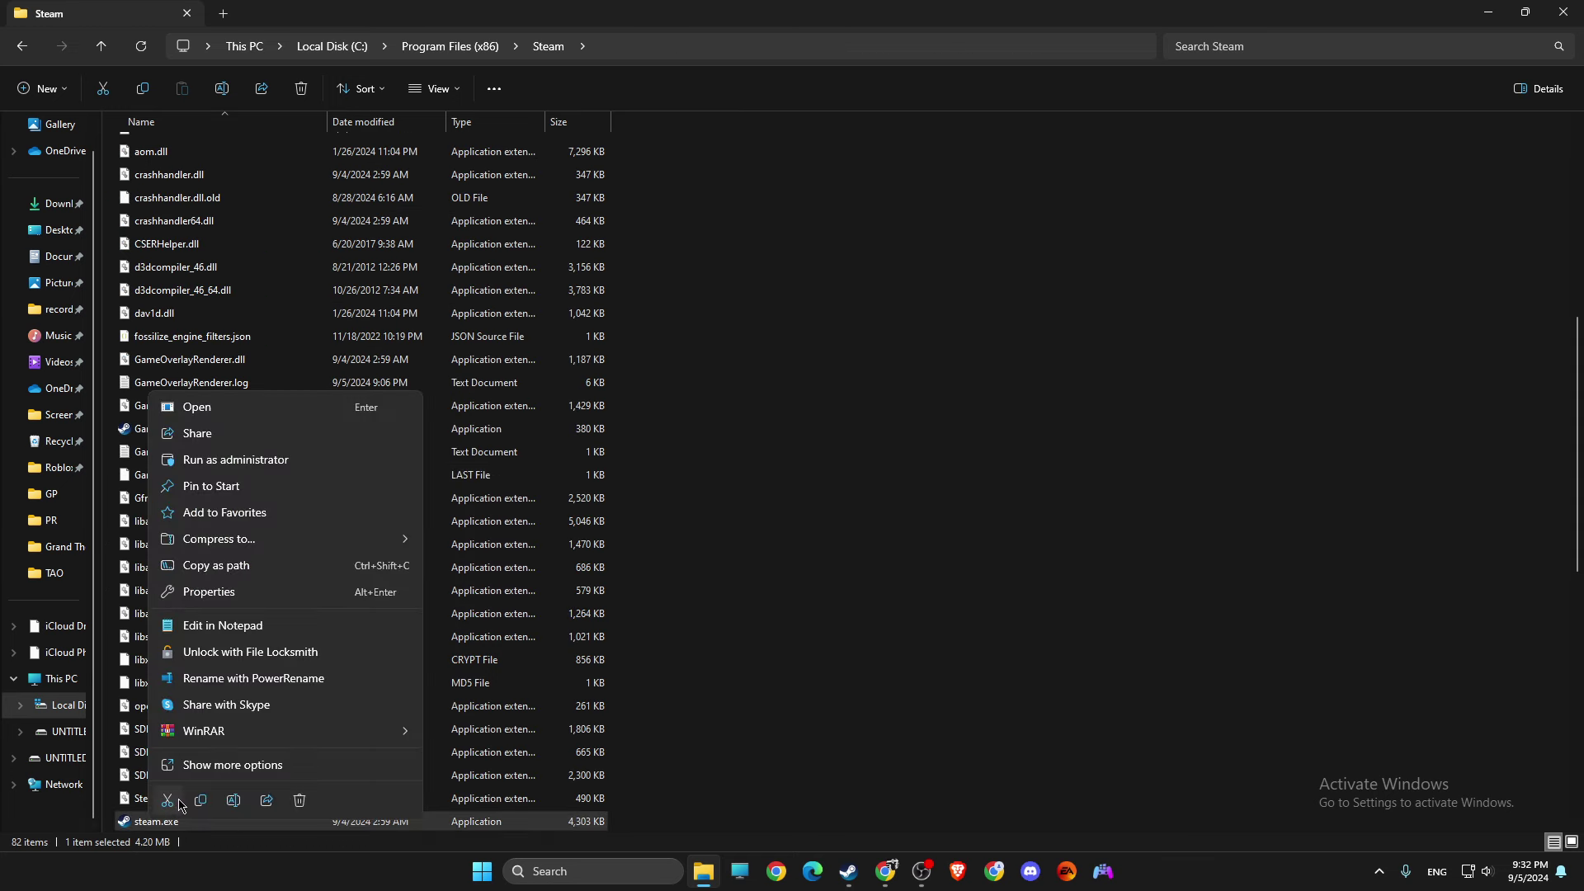
pyautogui.click(222, 766)
pyautogui.click(238, 811)
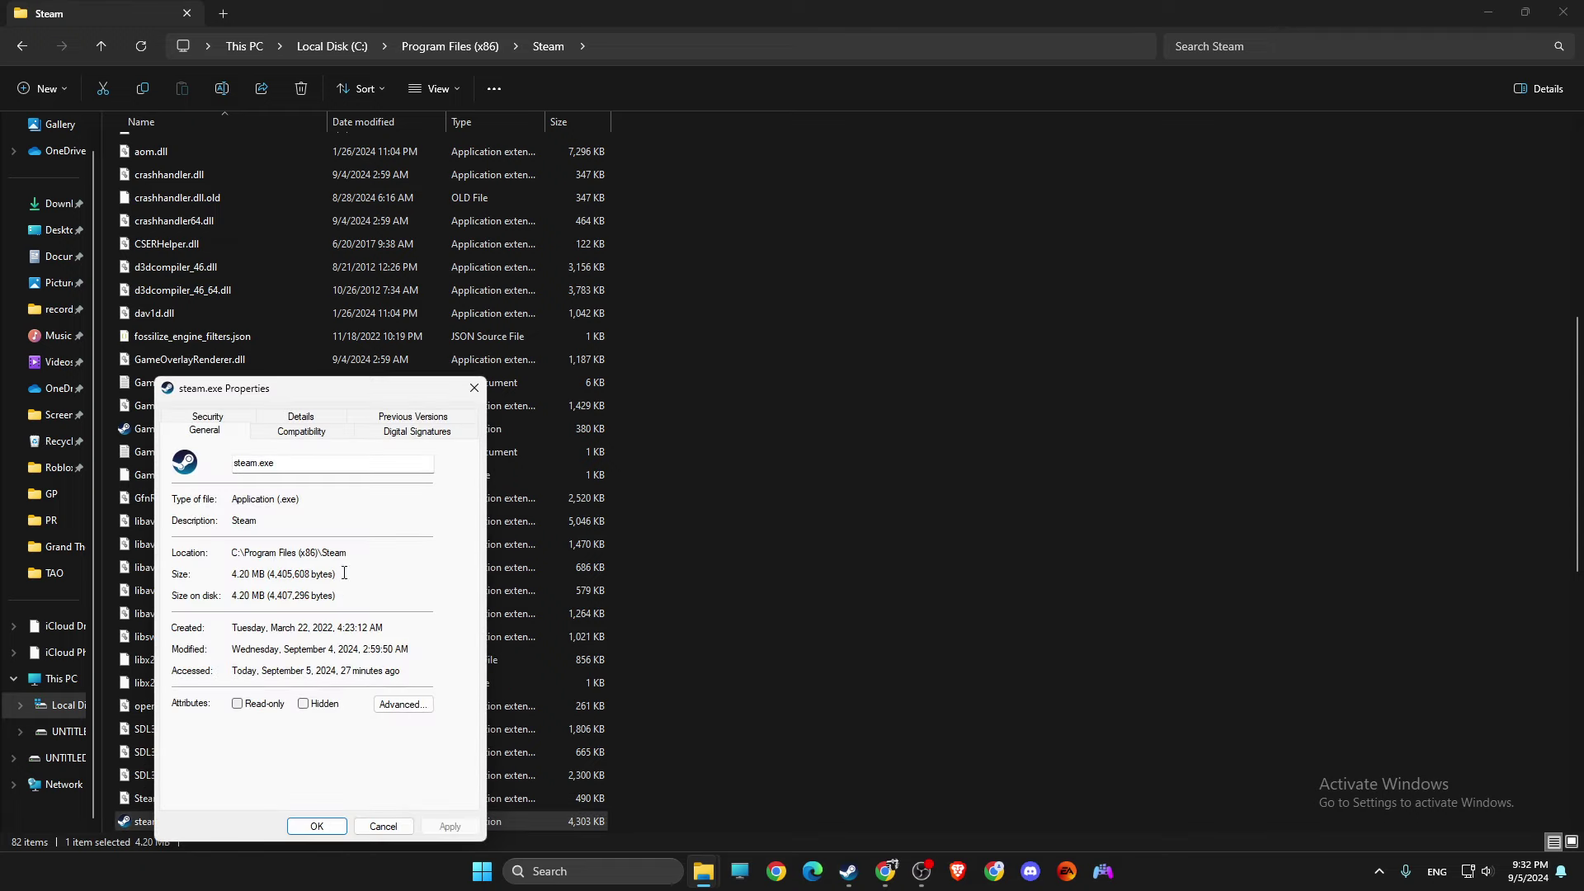
pyautogui.click(310, 436)
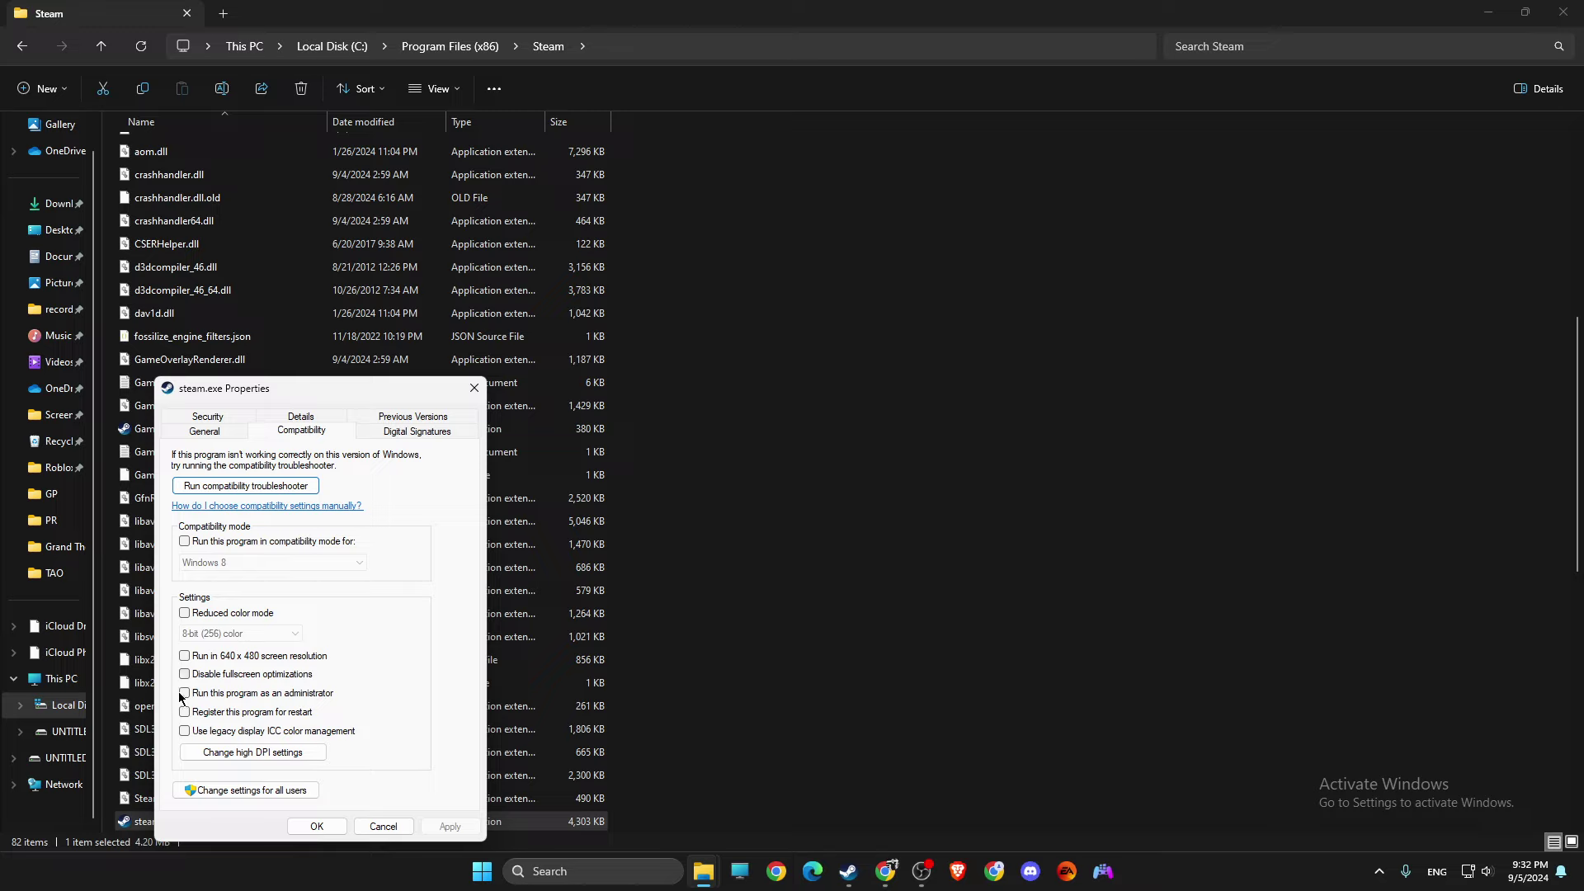
pyautogui.click(383, 826)
# Check GeForce Experience's Drivers page for updates (Studio Driver 560.81 found), then minimize it.
pyautogui.press('super+d')
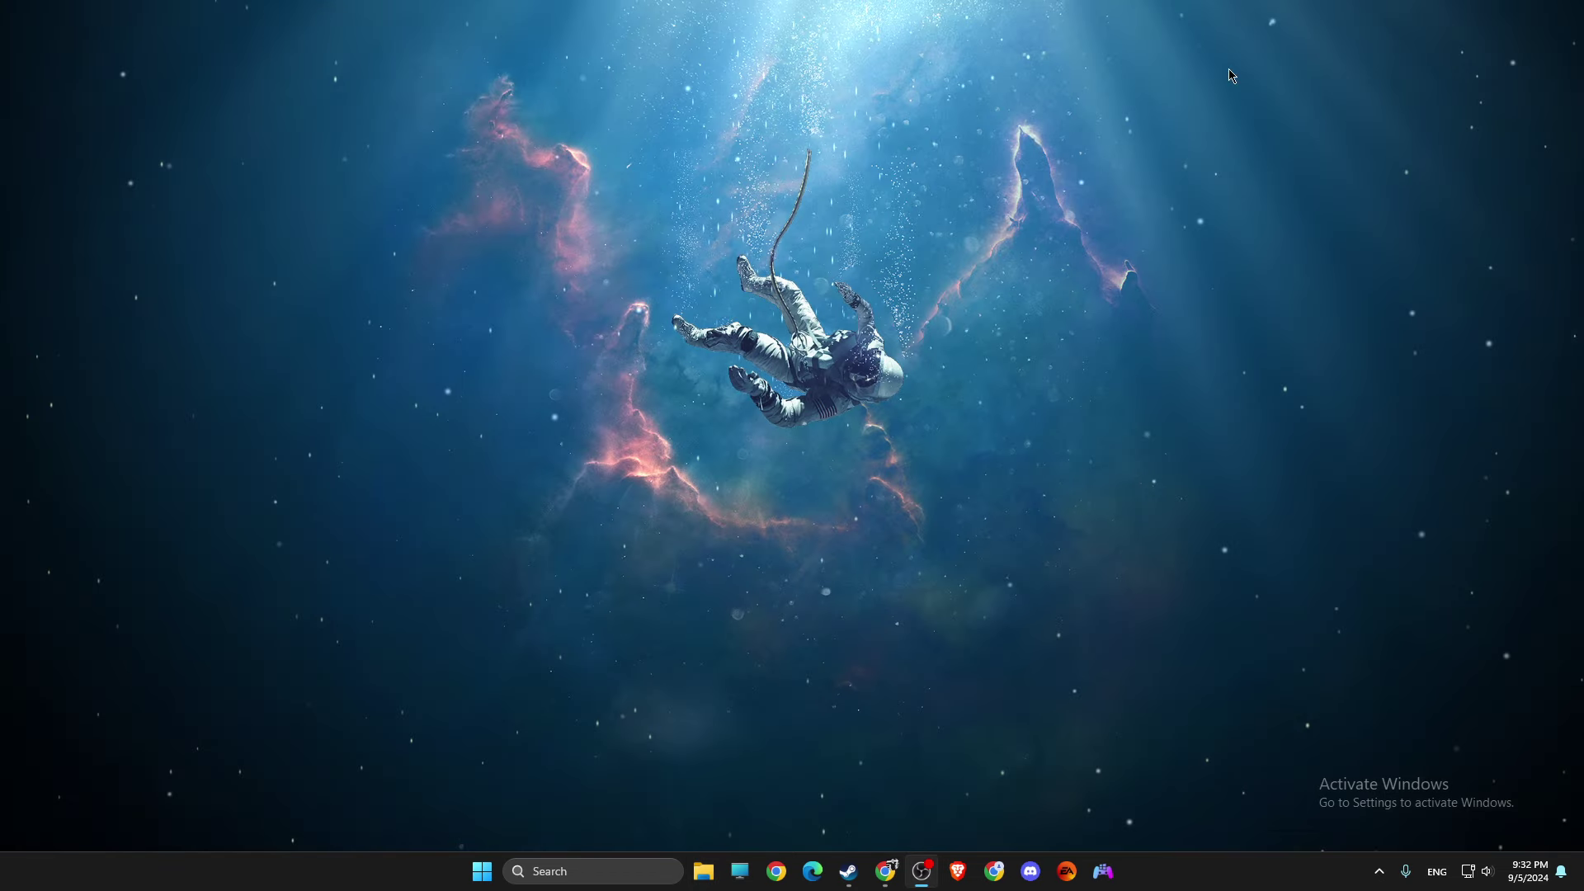
pyautogui.click(566, 872)
pyautogui.write('ge')
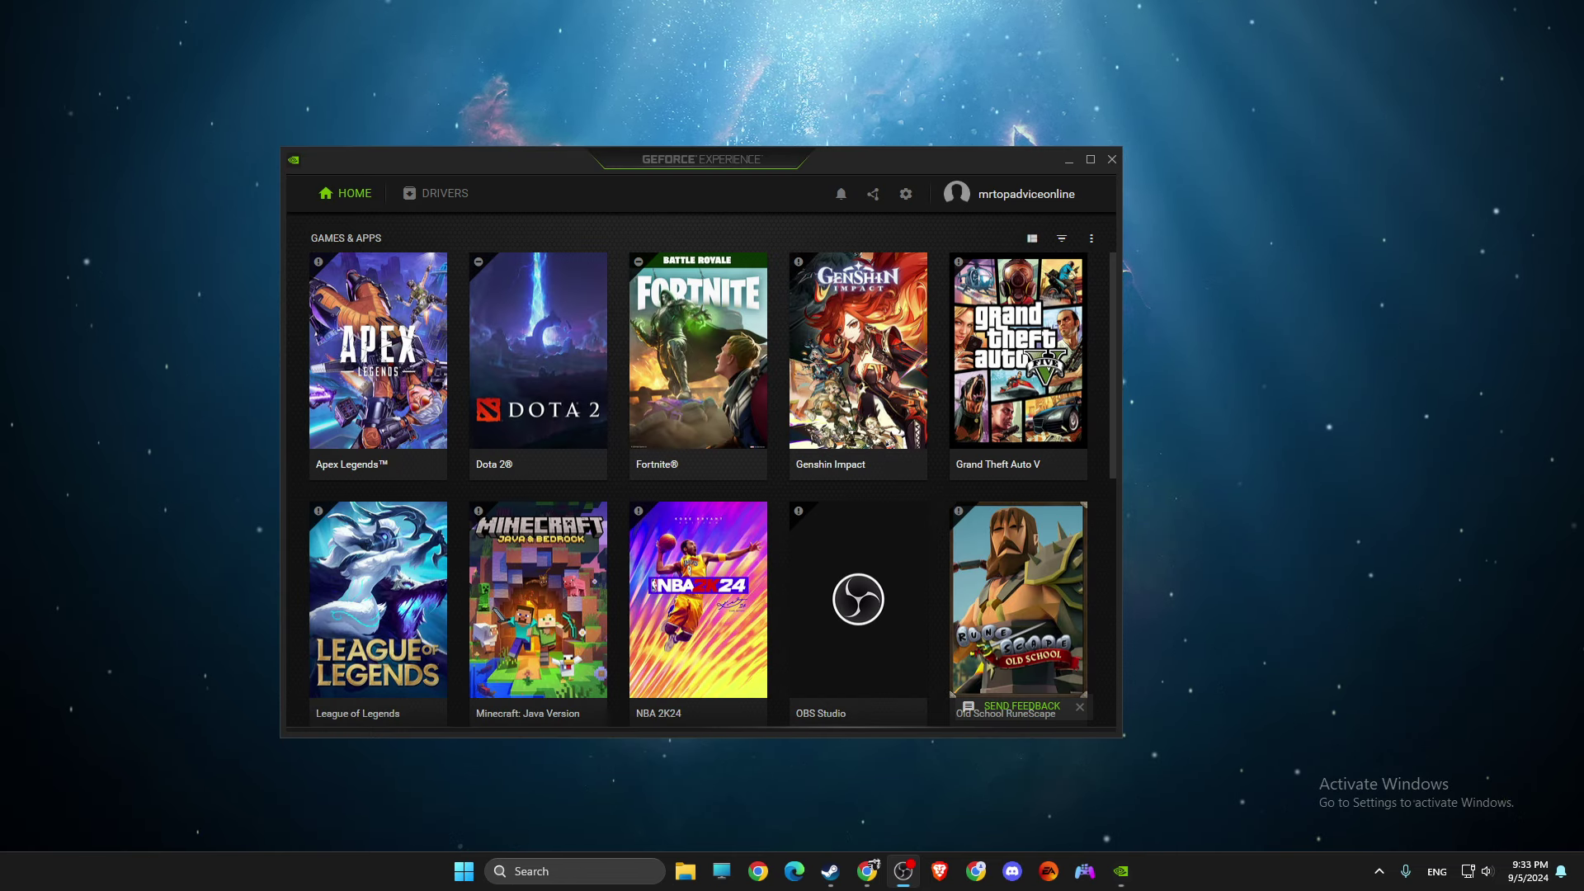
pyautogui.click(445, 194)
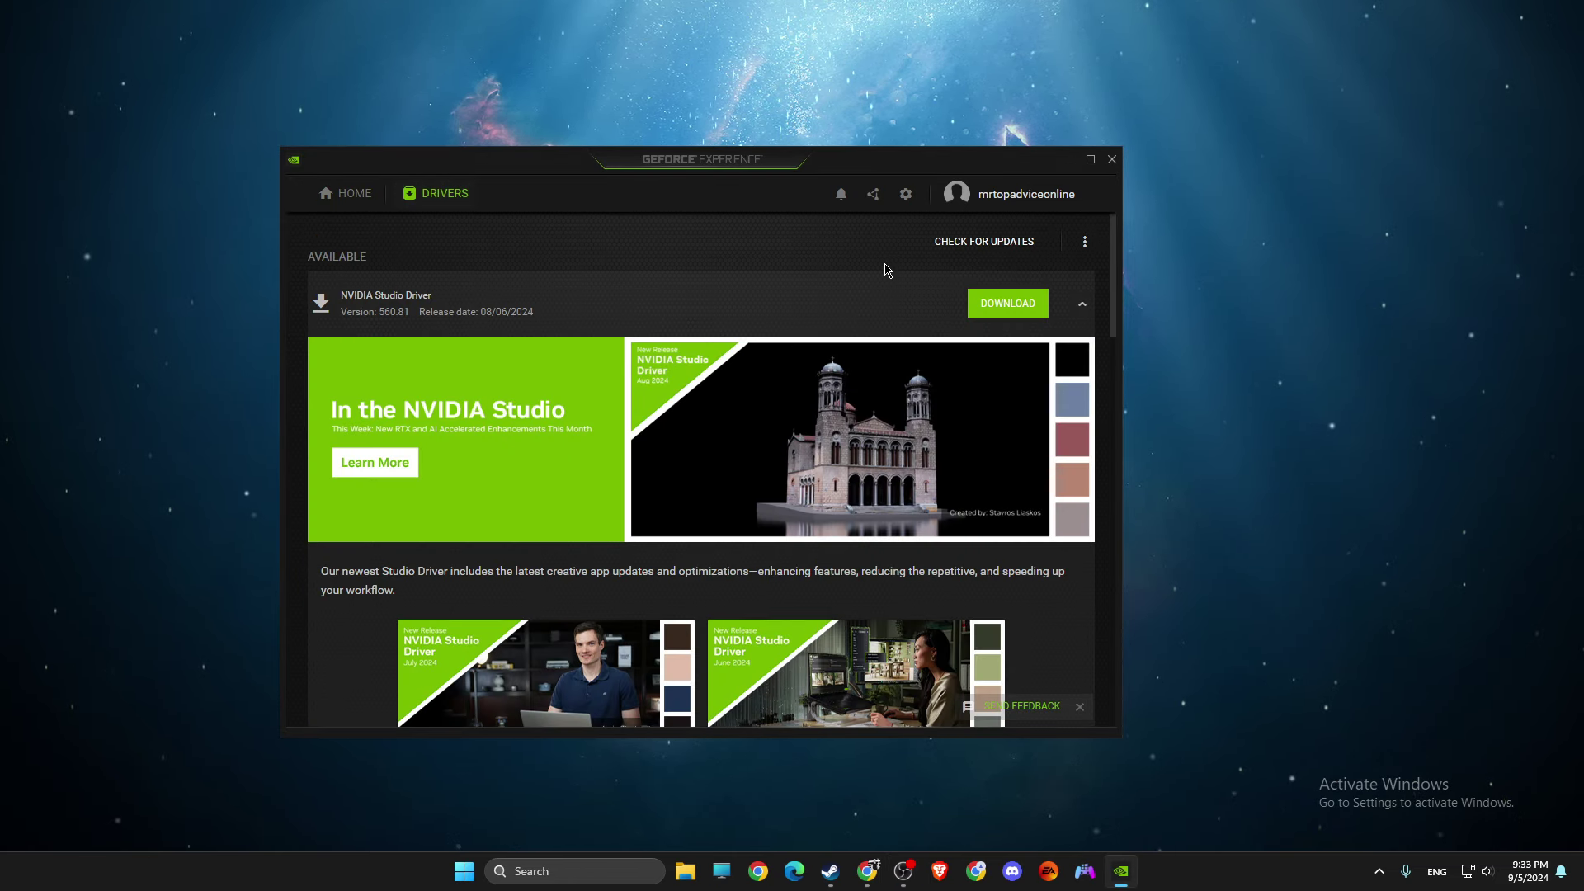
pyautogui.click(1005, 245)
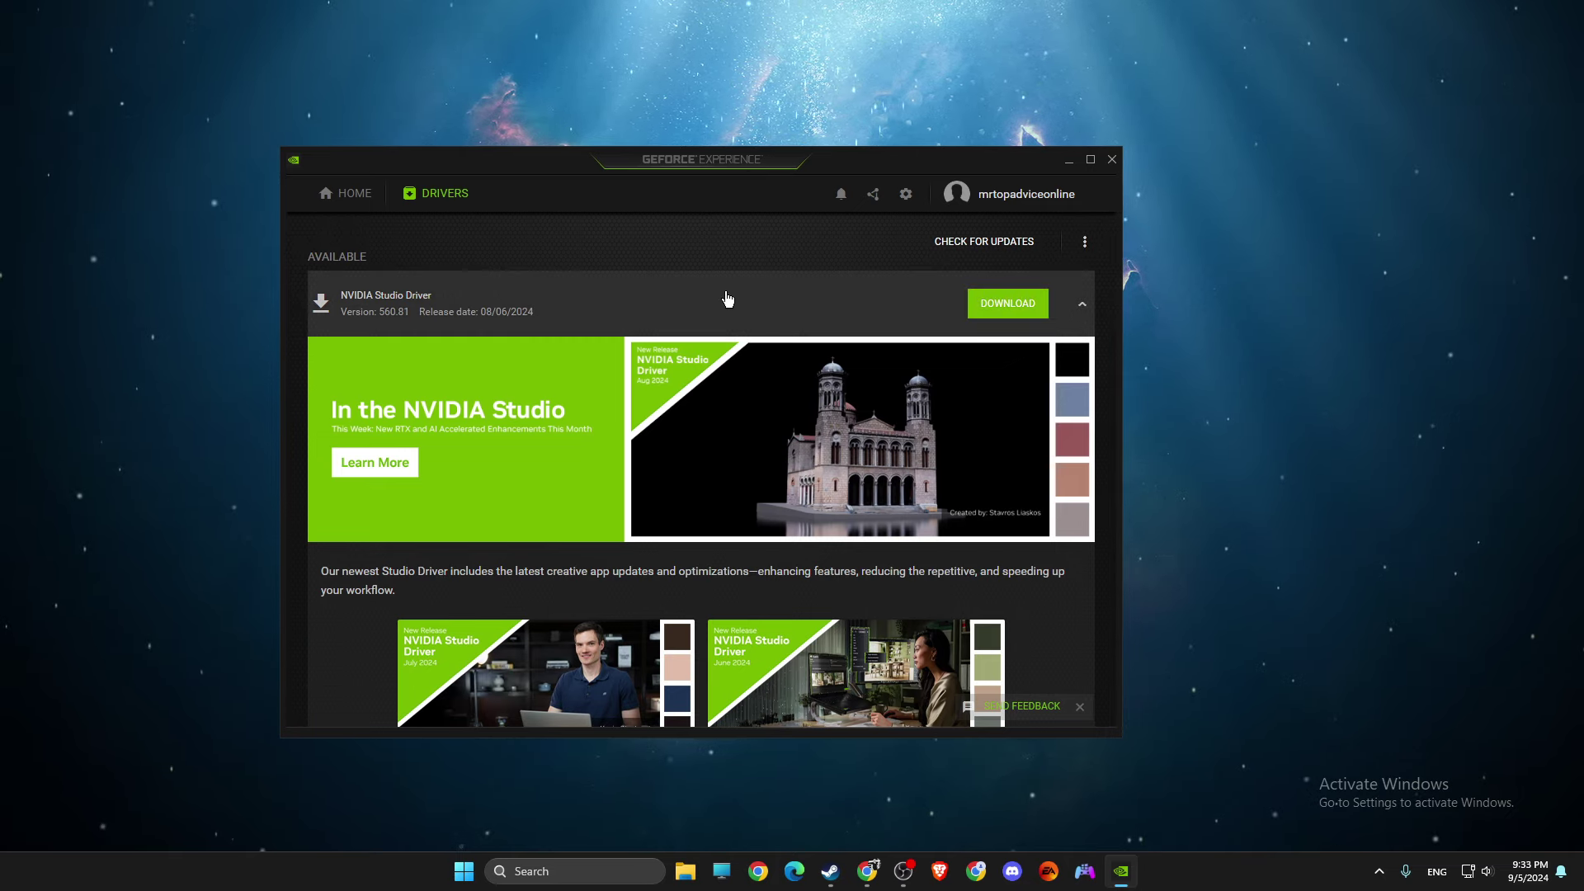
pyautogui.click(1070, 162)
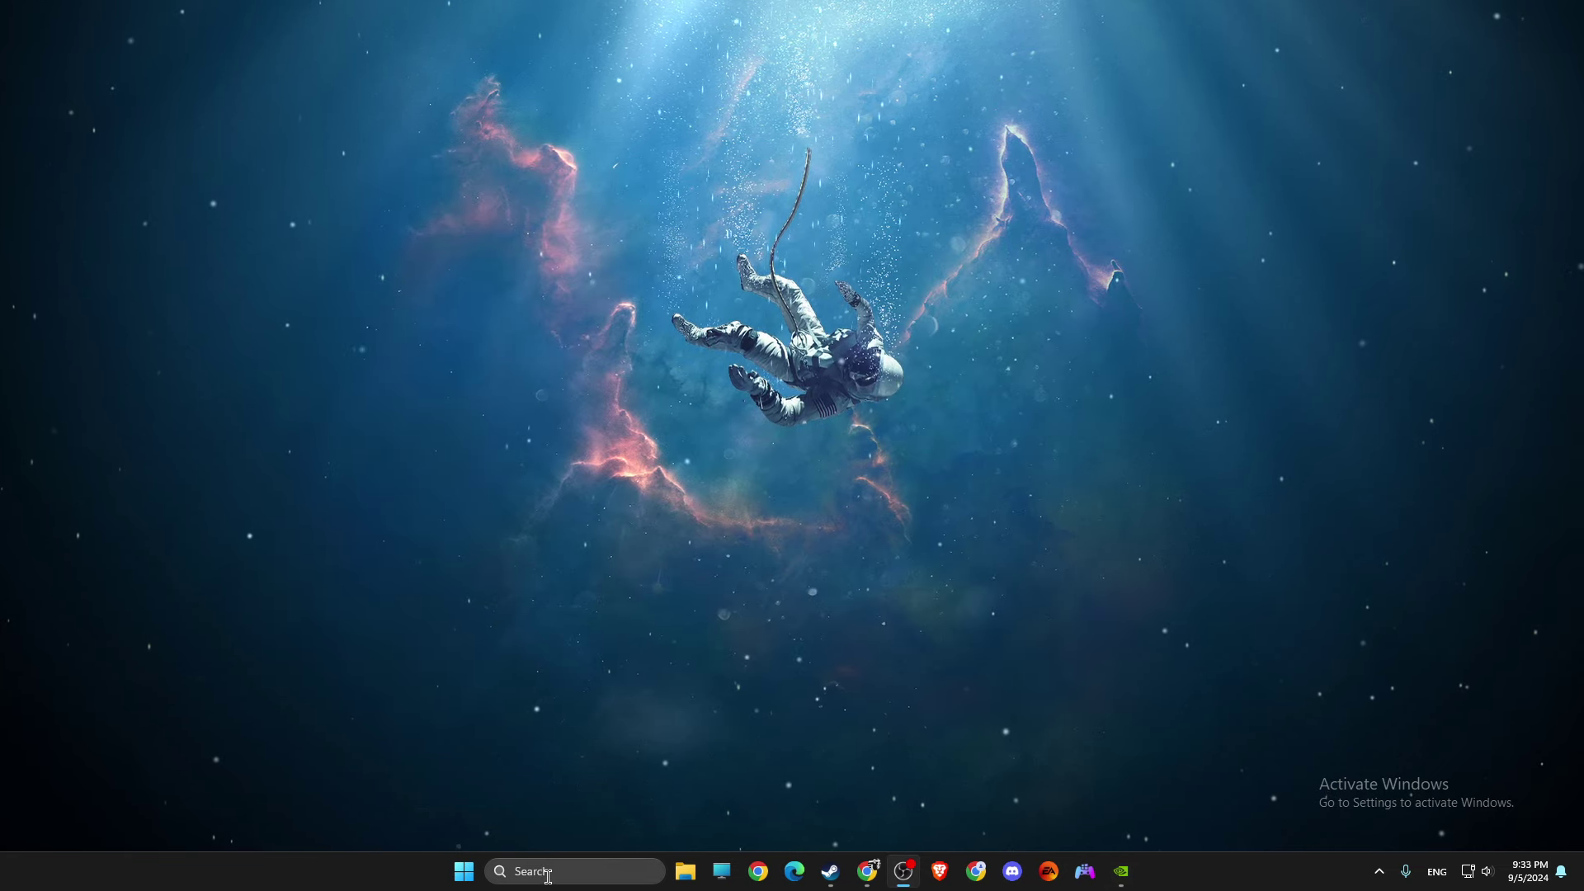
# Start a Windows Update check from the Settings app, then close Settings.
pyautogui.click(548, 873)
pyautogui.write('settings')
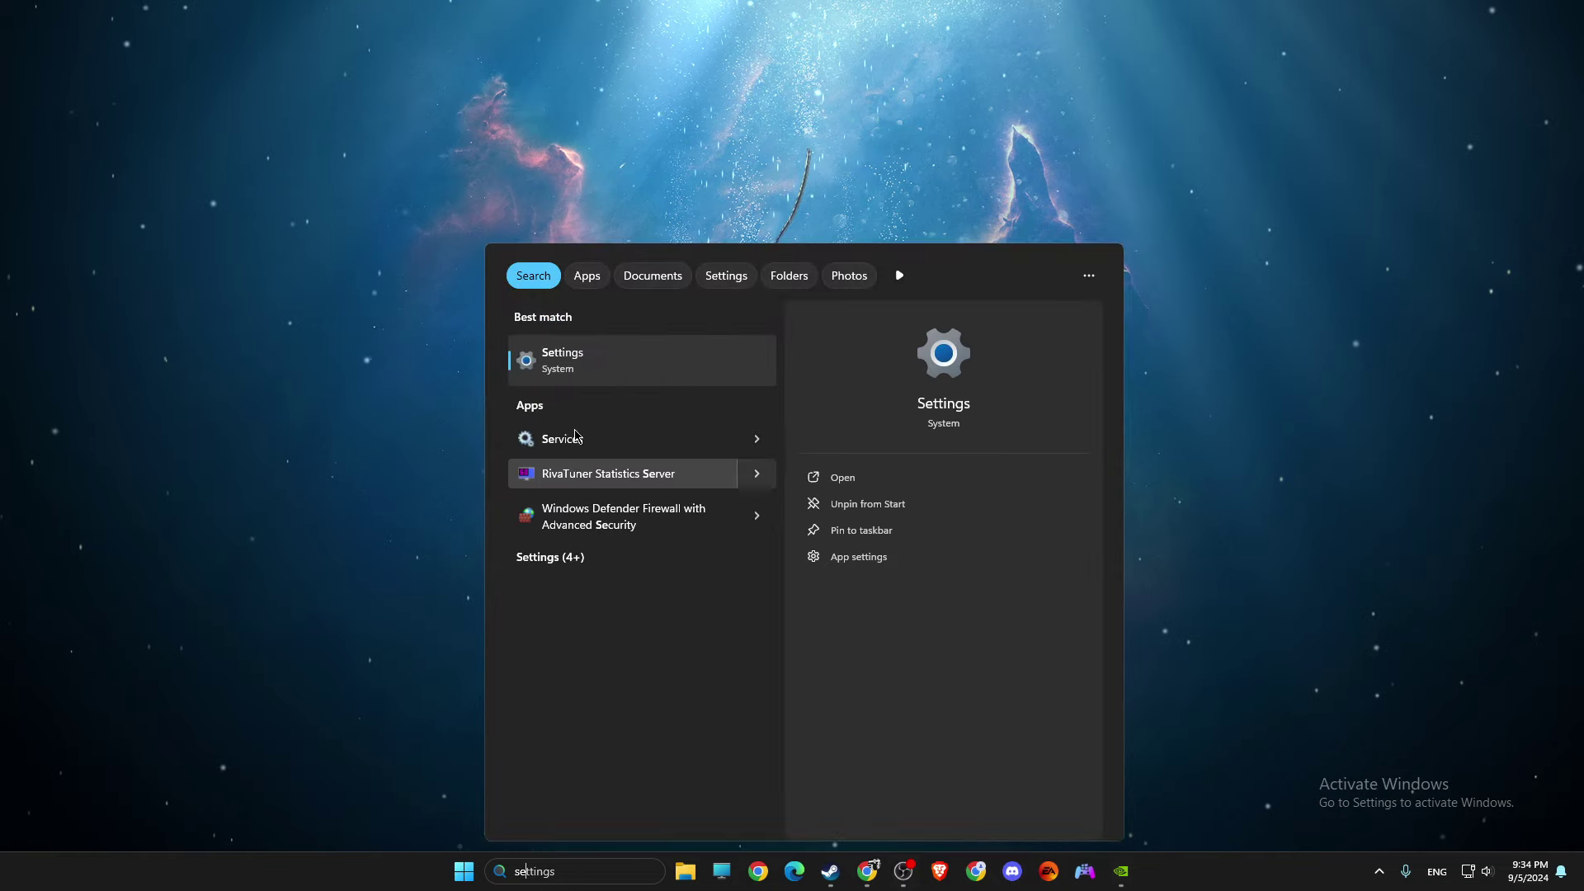
pyautogui.press('Return')
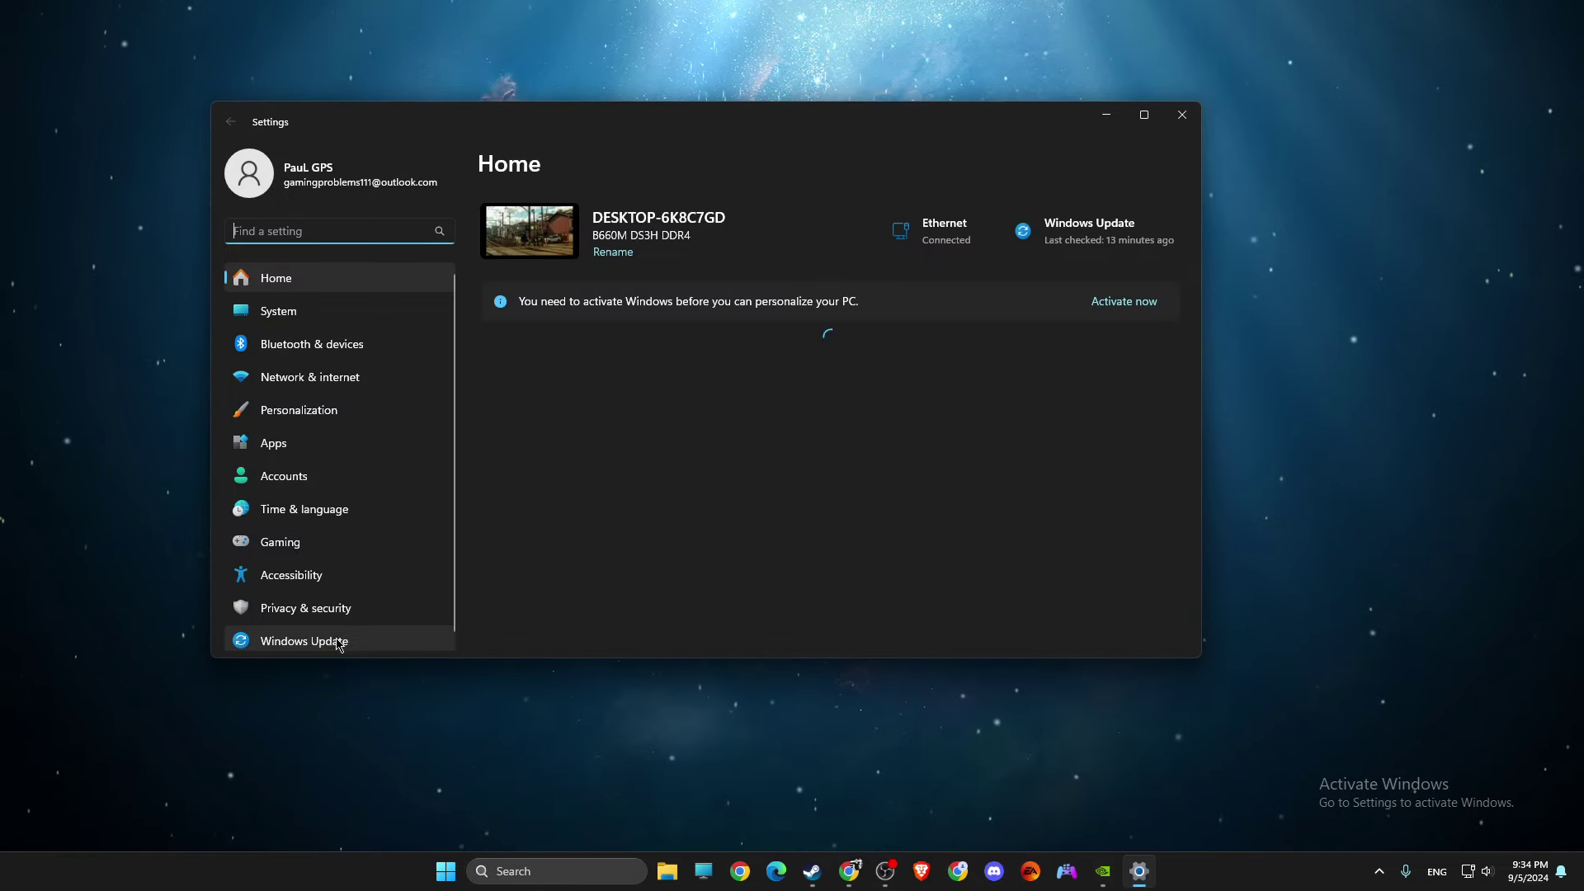
pyautogui.click(339, 642)
pyautogui.click(1113, 245)
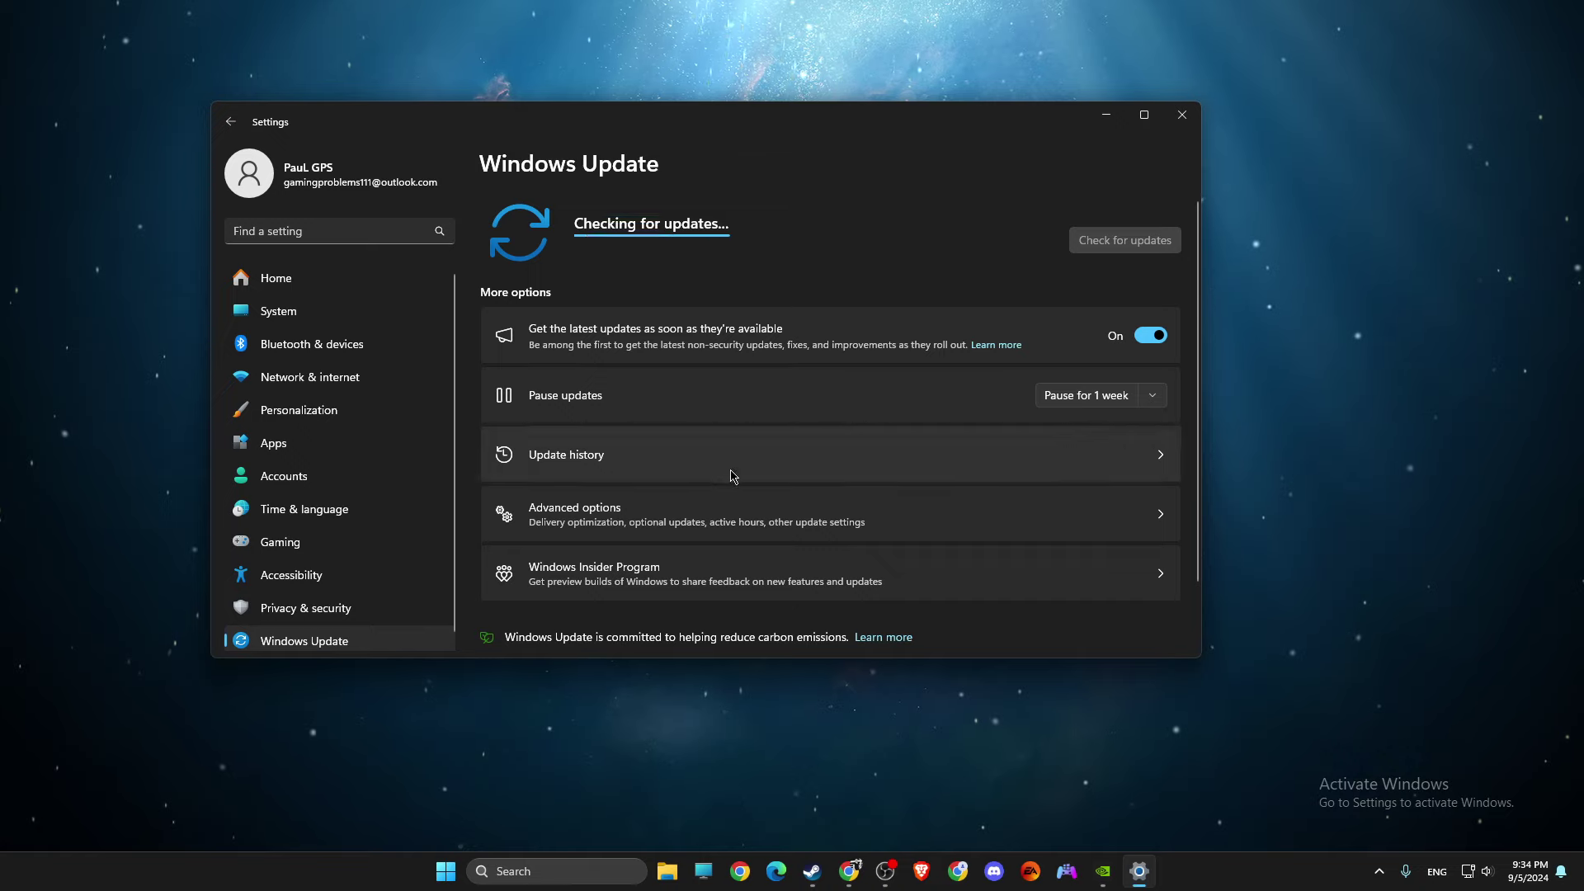
pyautogui.click(1187, 123)
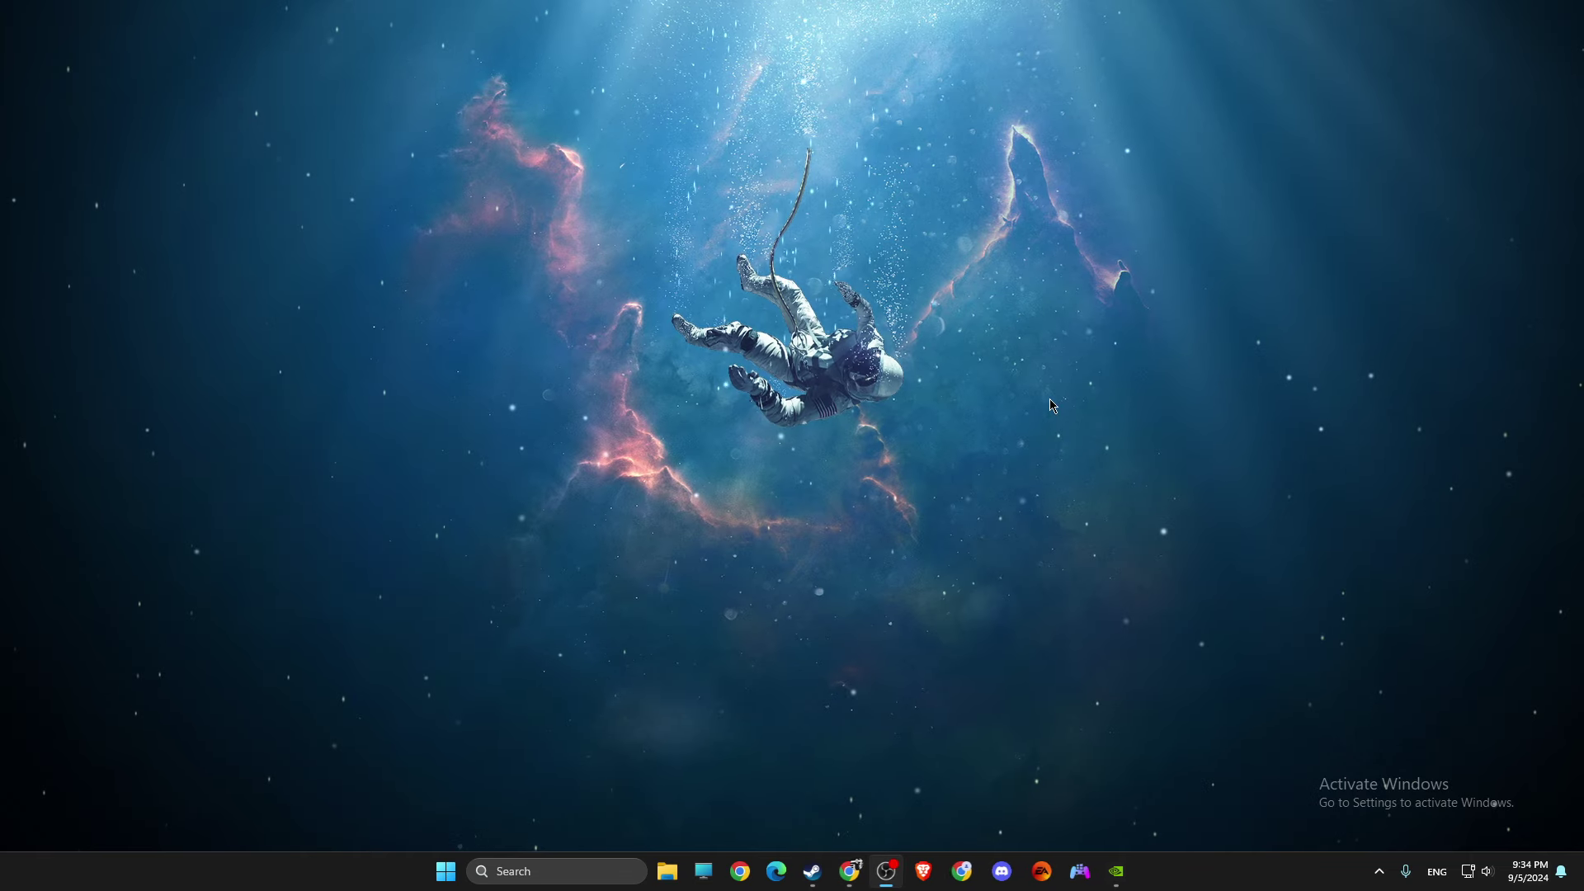
# Start verifying the integrity of NBA 2K25's installed files from its Steam properties.
pyautogui.moveTo(830, 871)
pyautogui.click(763, 780)
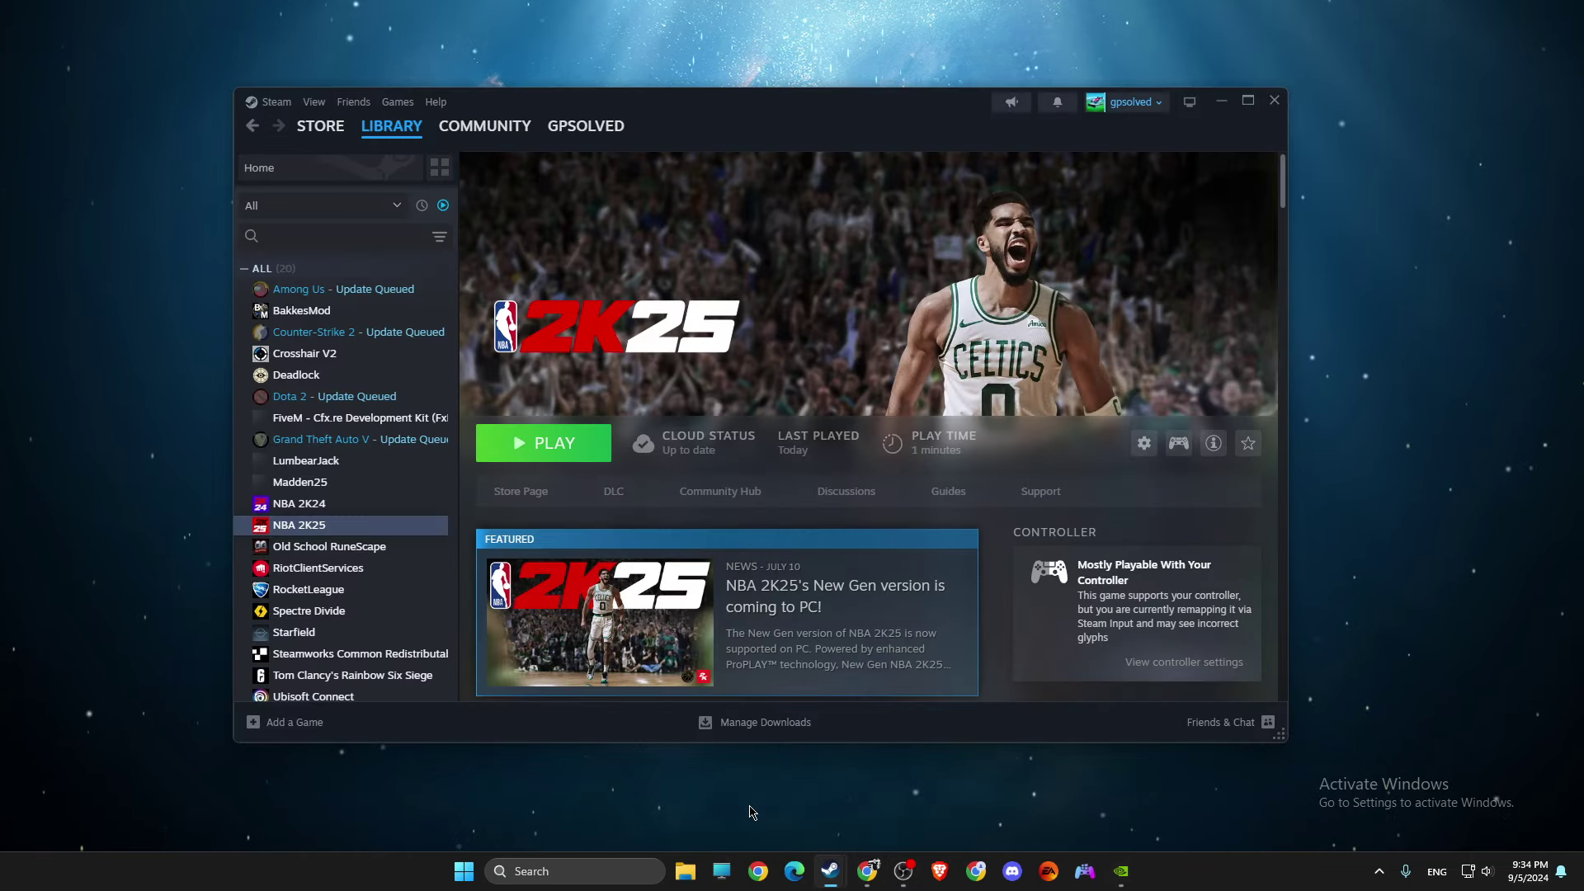
pyautogui.rightClick(340, 528)
pyautogui.click(375, 651)
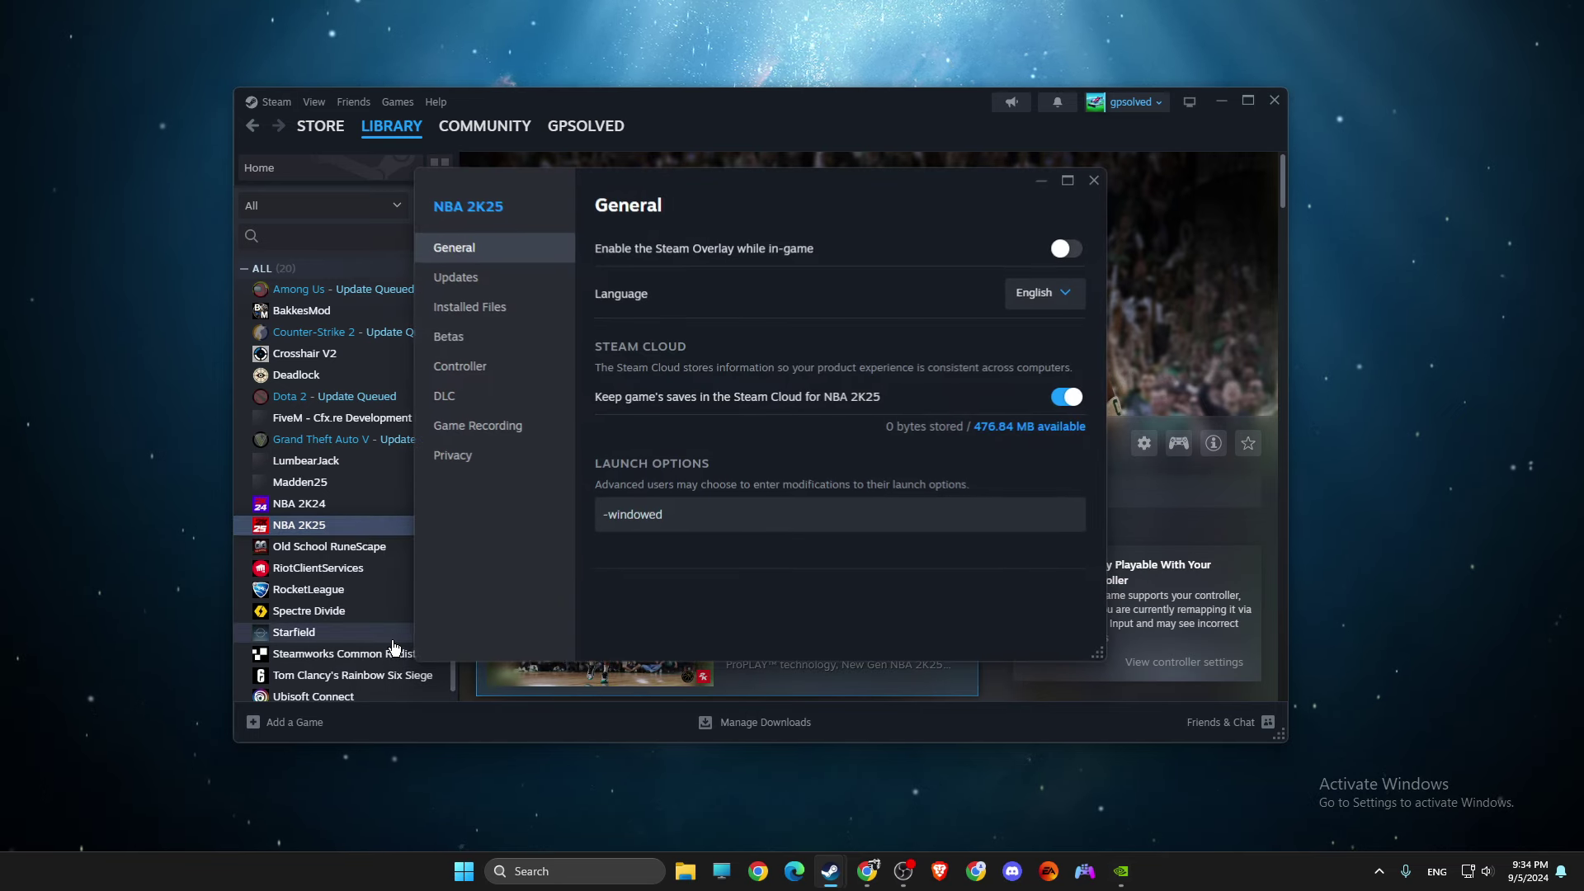
pyautogui.click(462, 306)
pyautogui.click(988, 424)
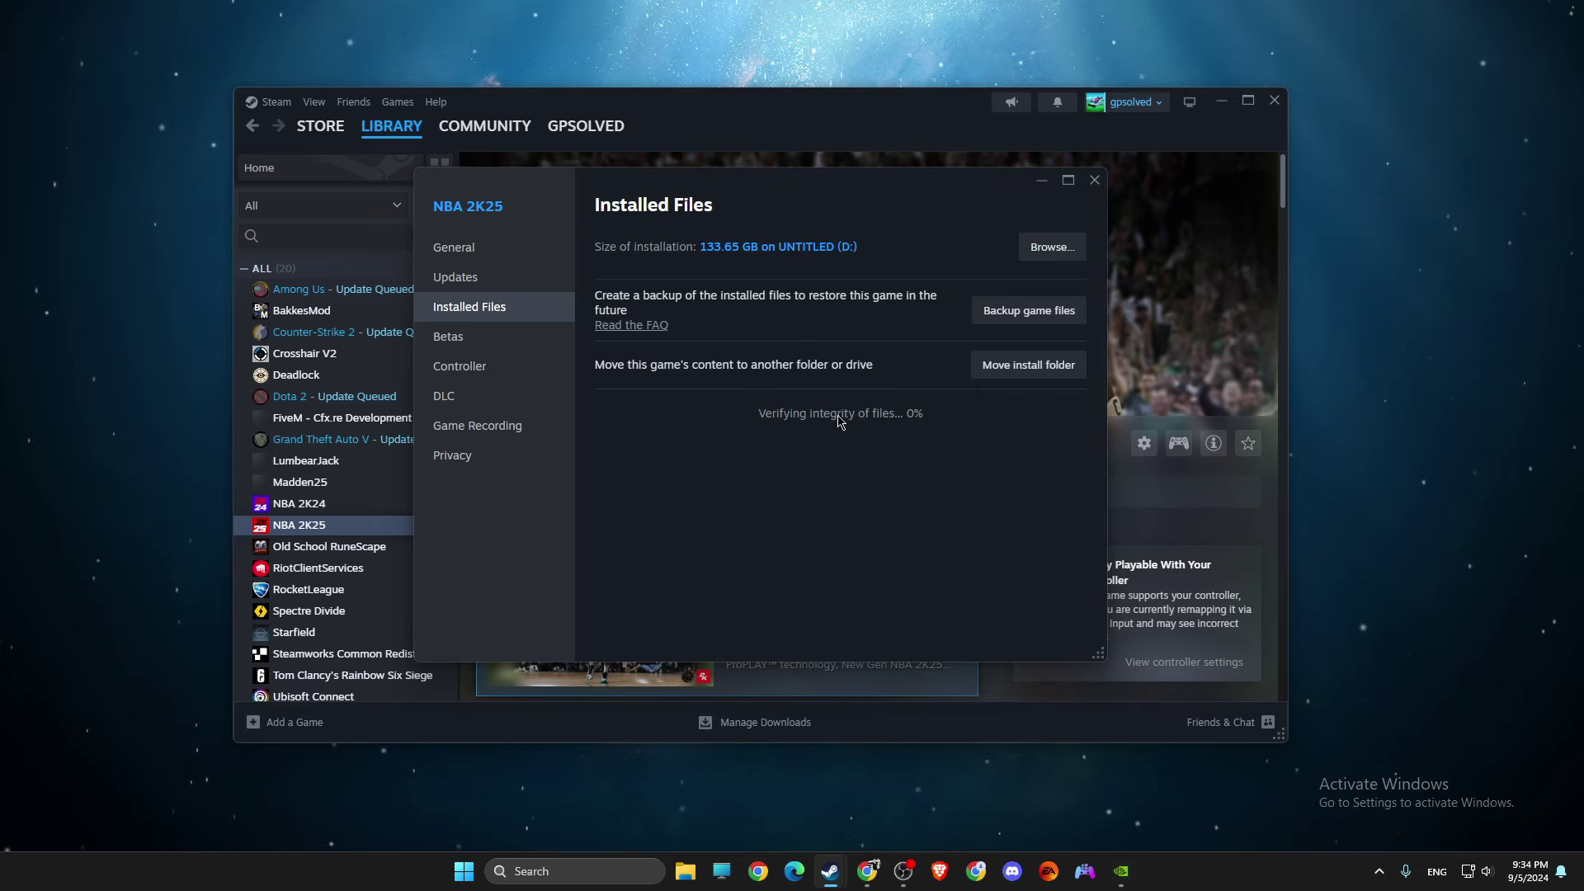
pyautogui.click(1042, 179)
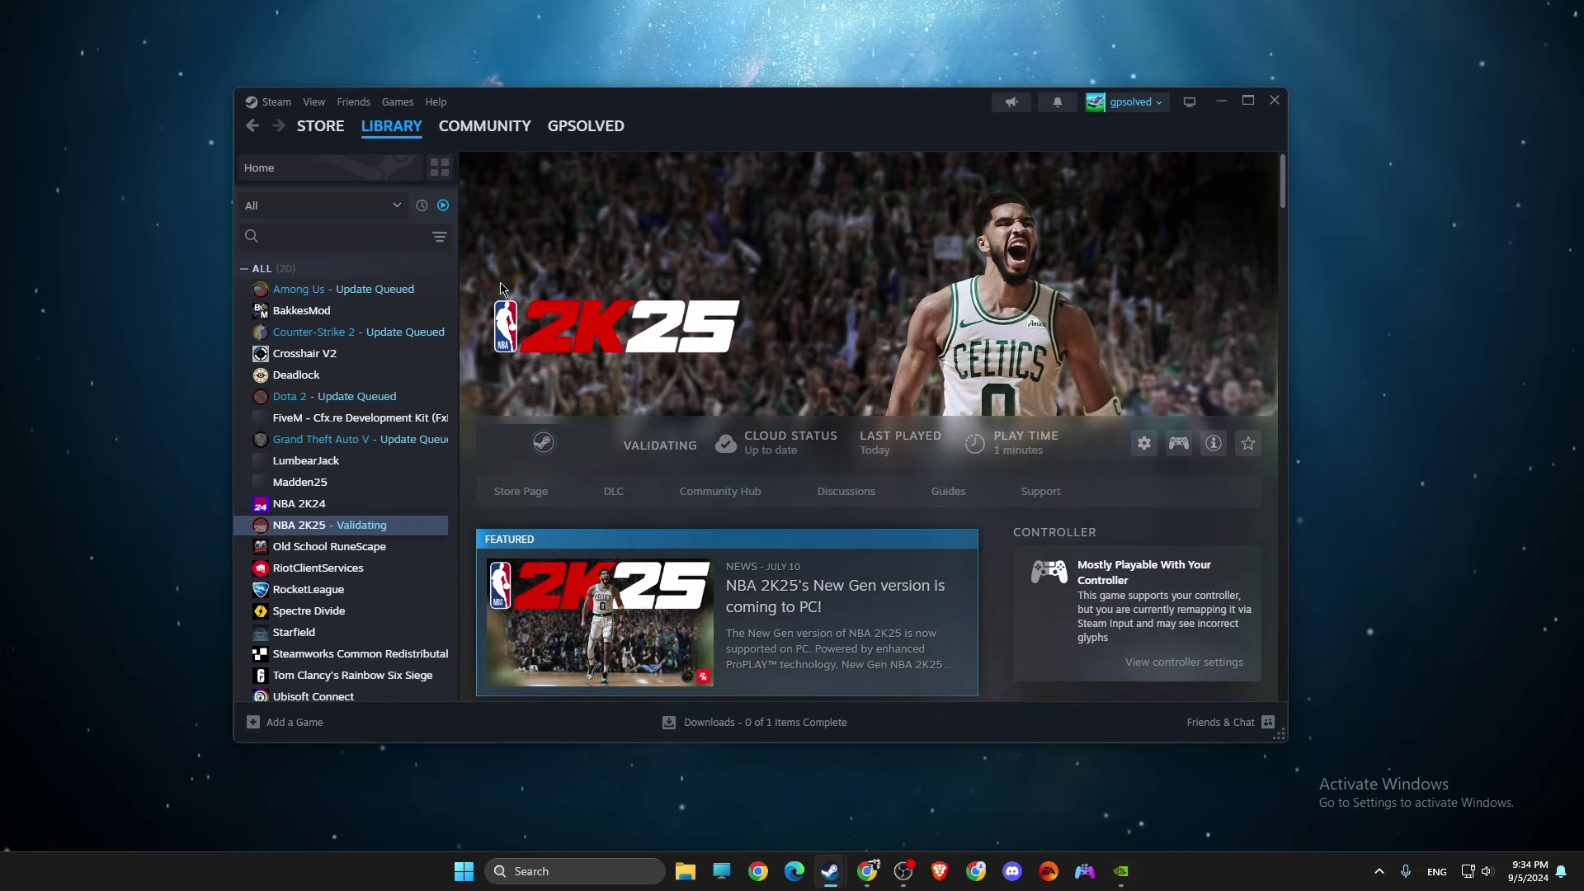
# Clear Steam's download cache in Settings > Downloads, then minimize the settings window.
pyautogui.click(272, 102)
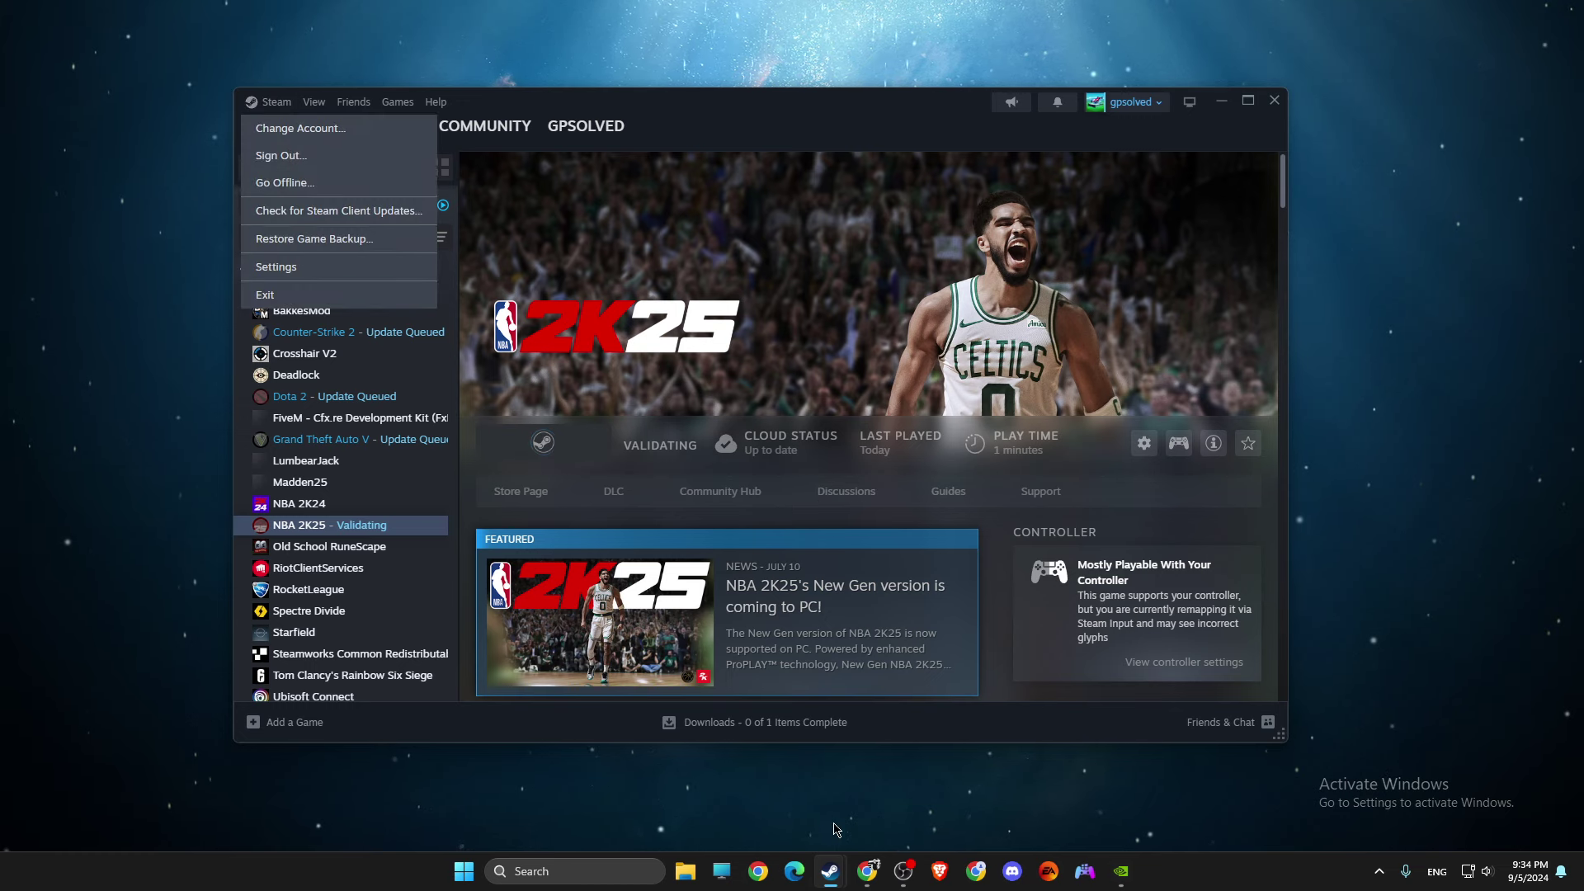
pyautogui.moveTo(831, 871)
pyautogui.click(883, 813)
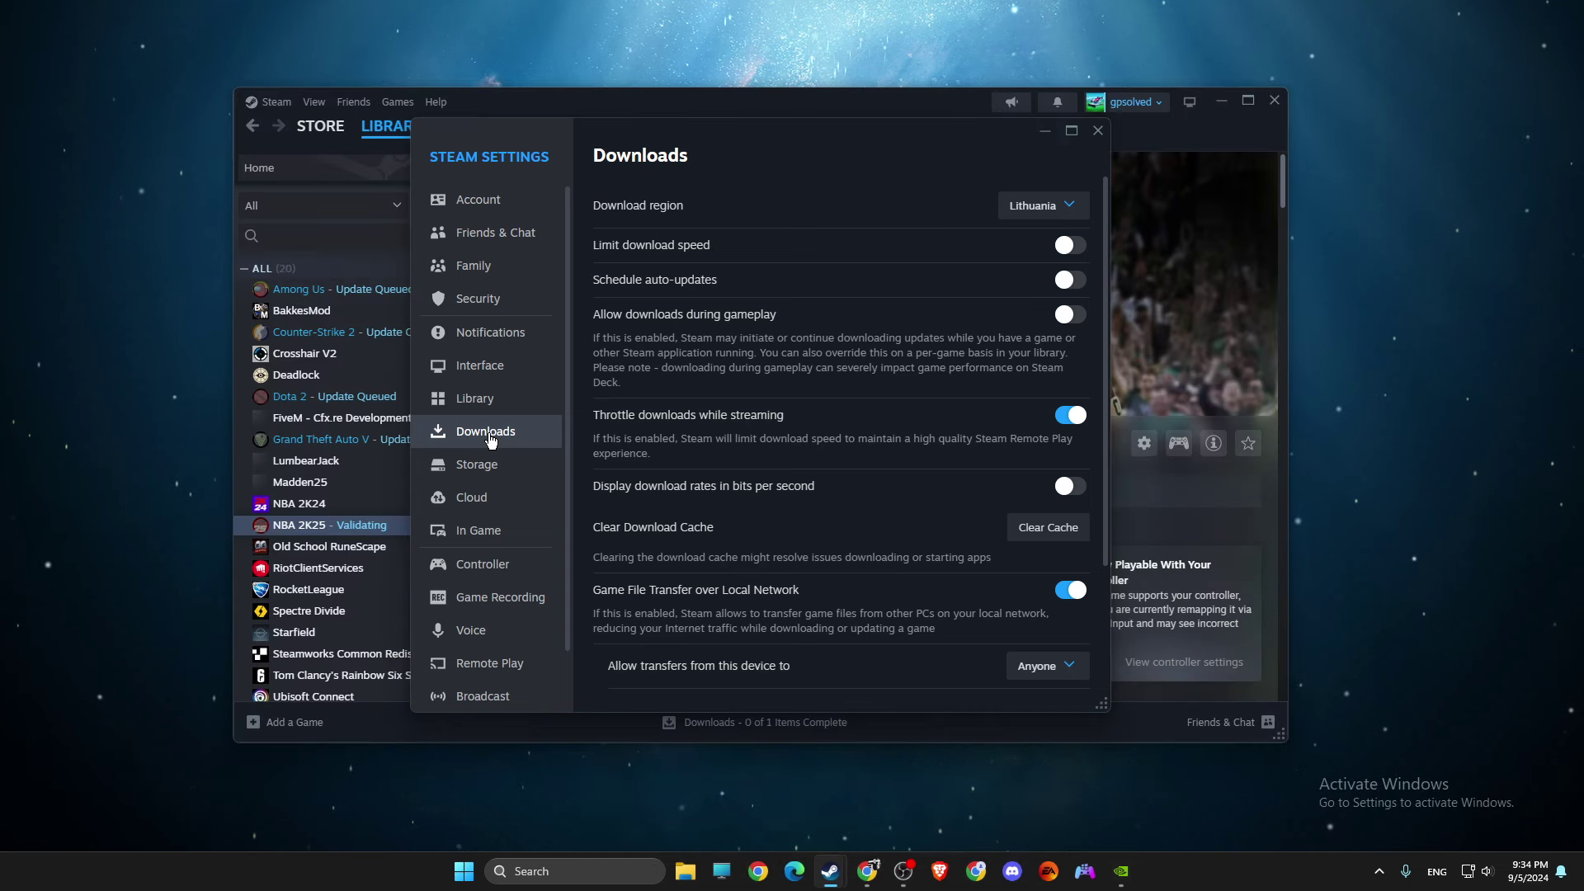
pyautogui.click(1042, 529)
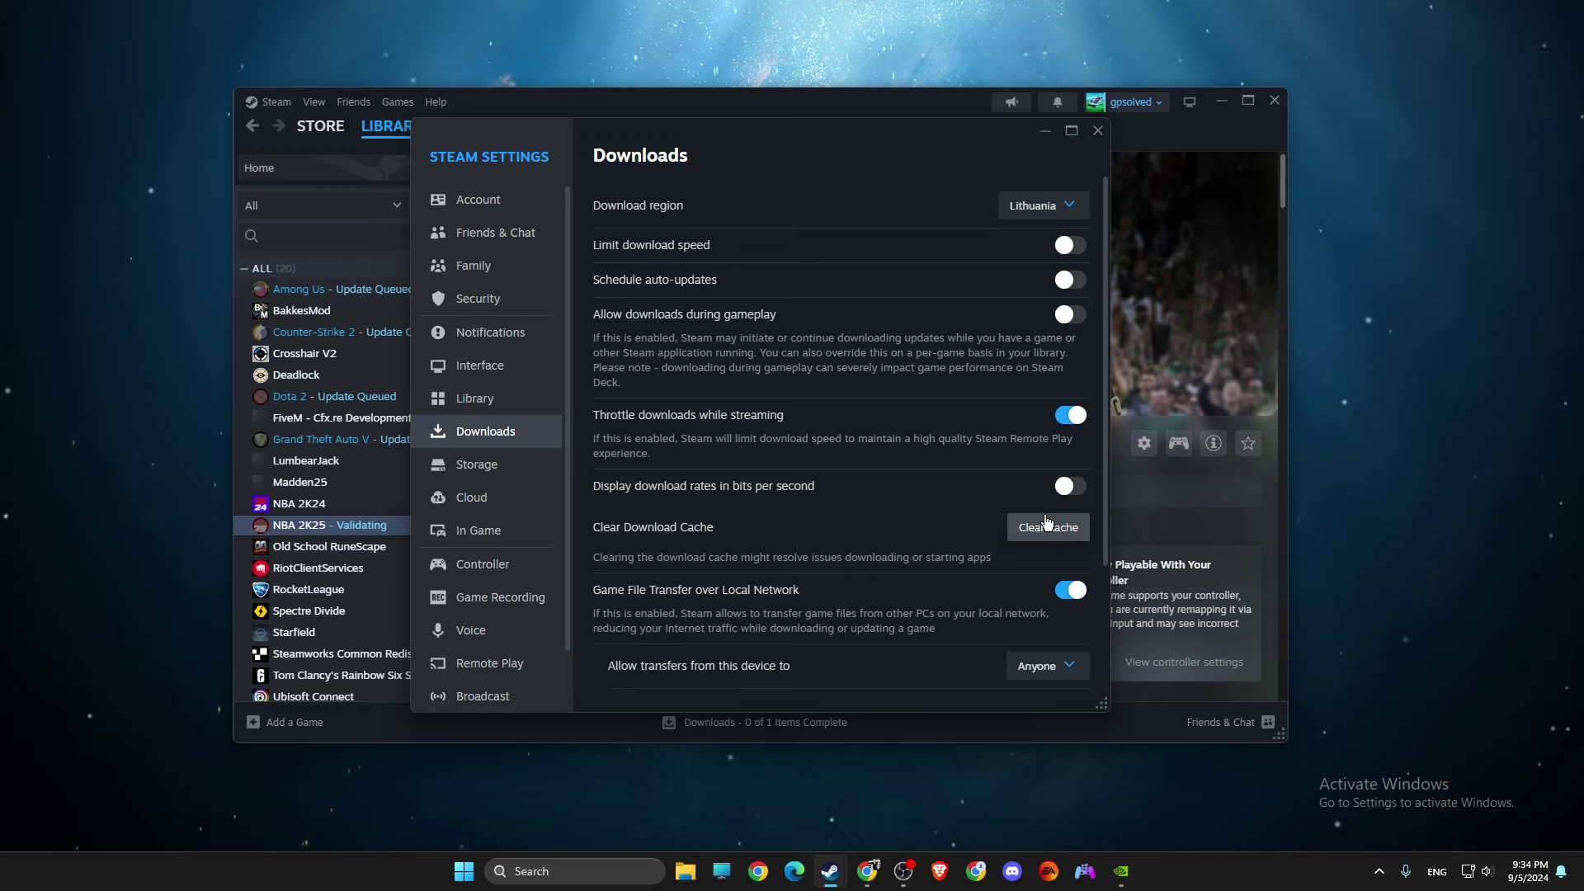
pyautogui.click(1043, 131)
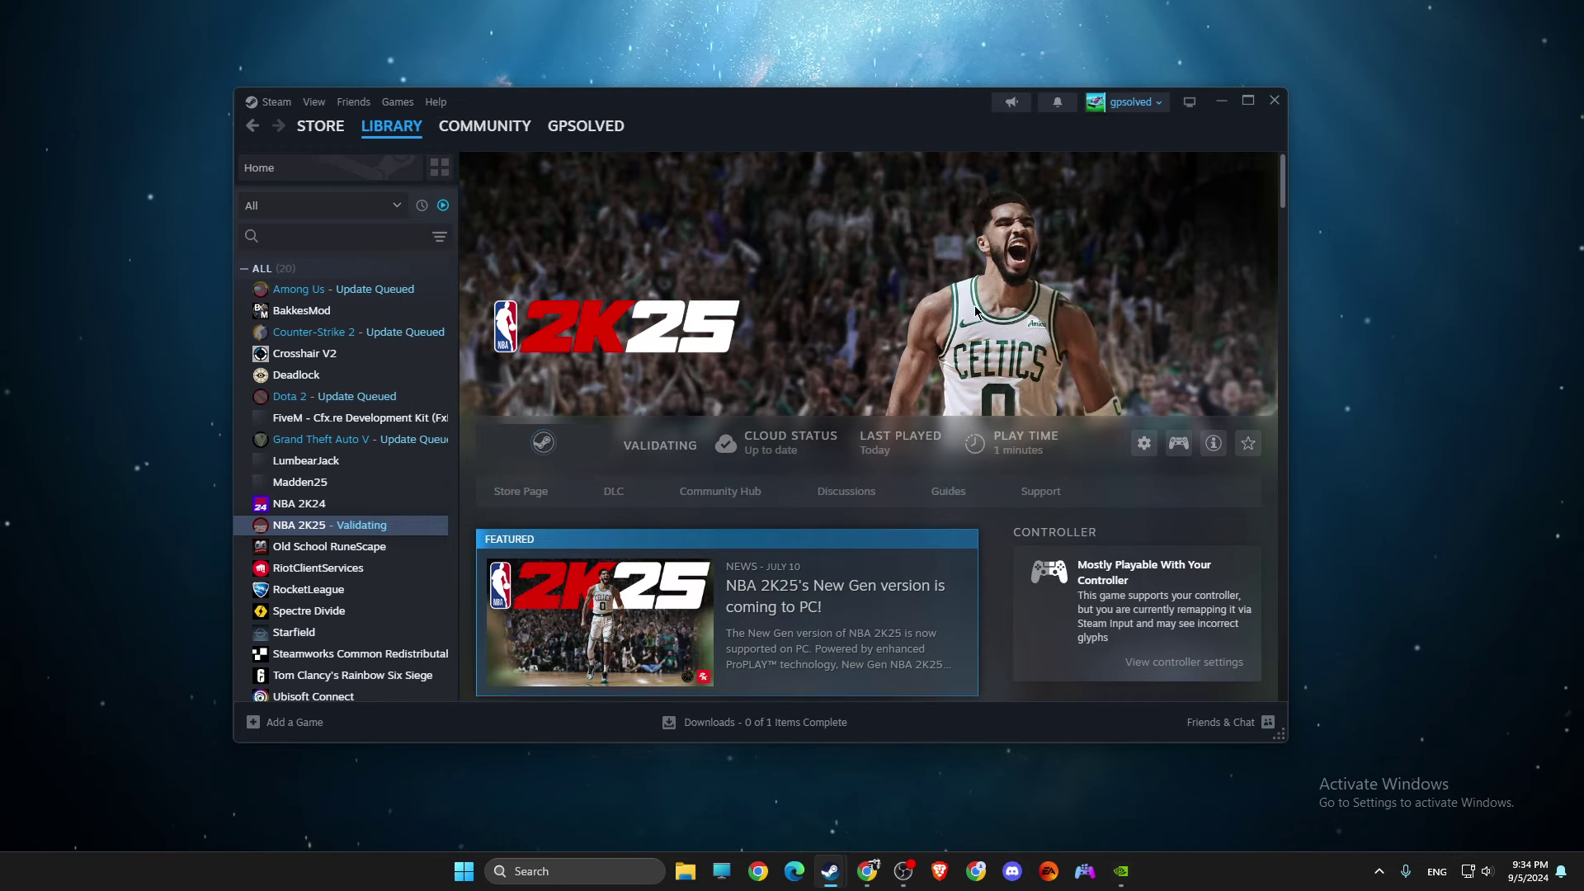
# Minimize Steam and open the local AppData folder through the Run dialog.
pyautogui.click(1218, 107)
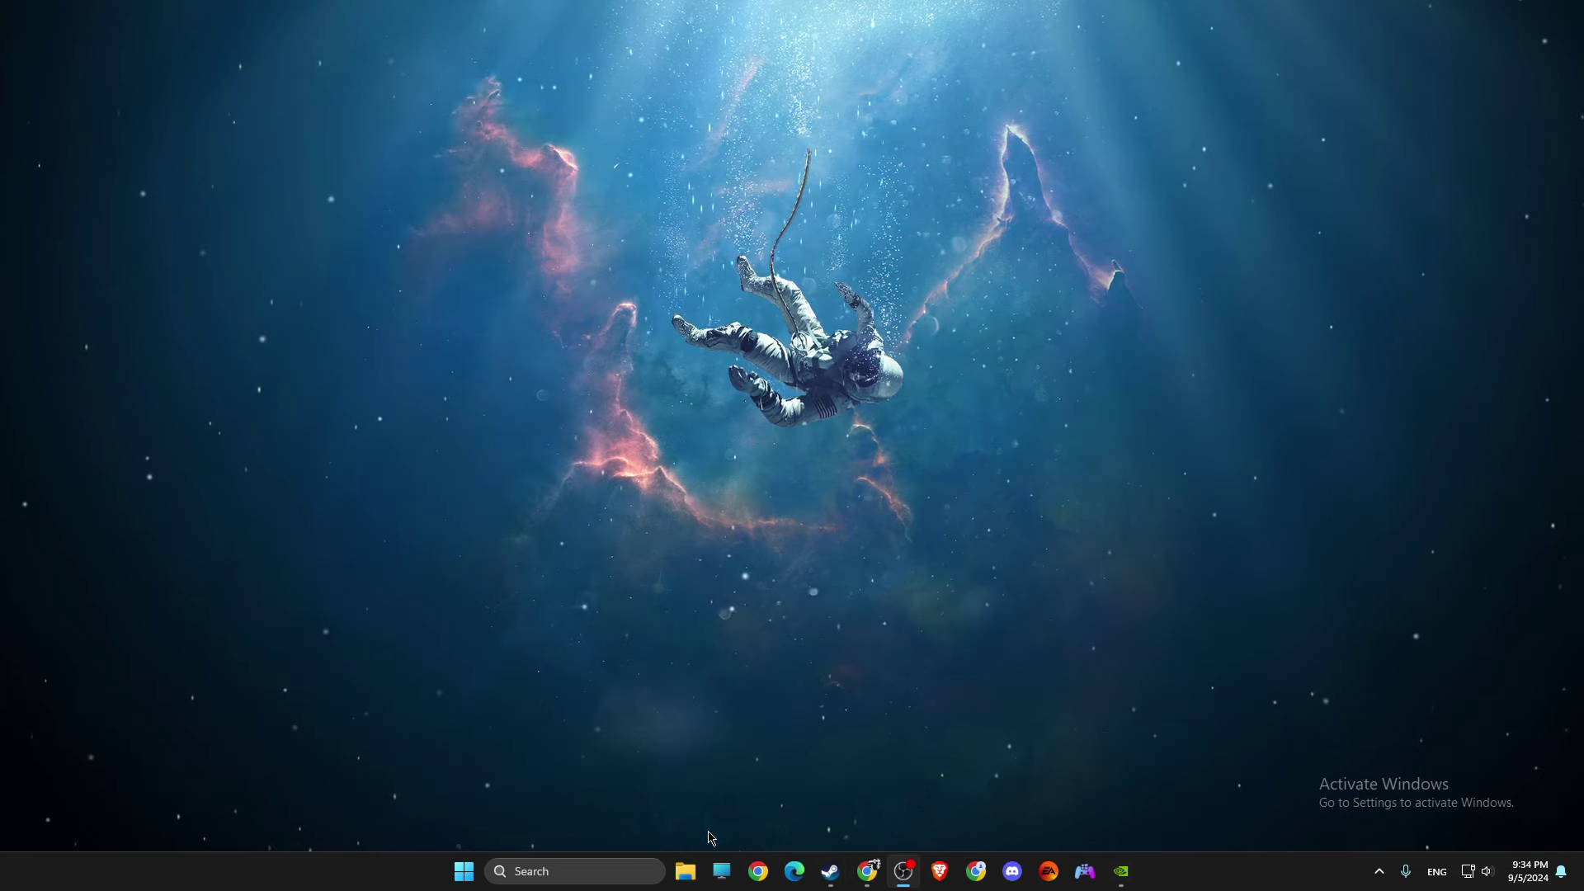
pyautogui.click(557, 869)
pyautogui.write('run')
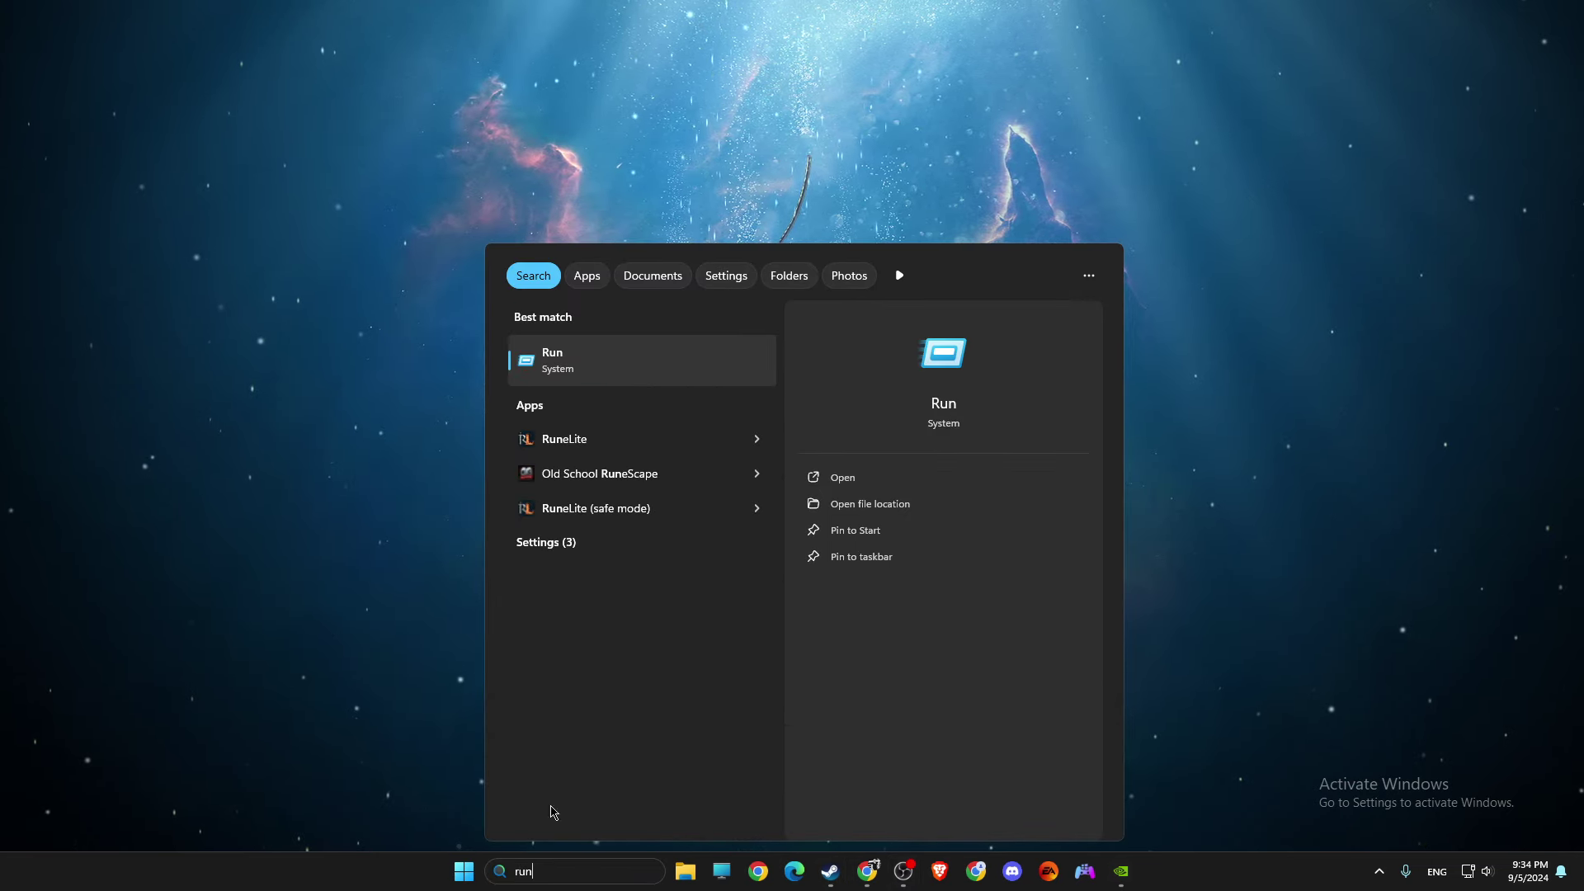
pyautogui.click(558, 368)
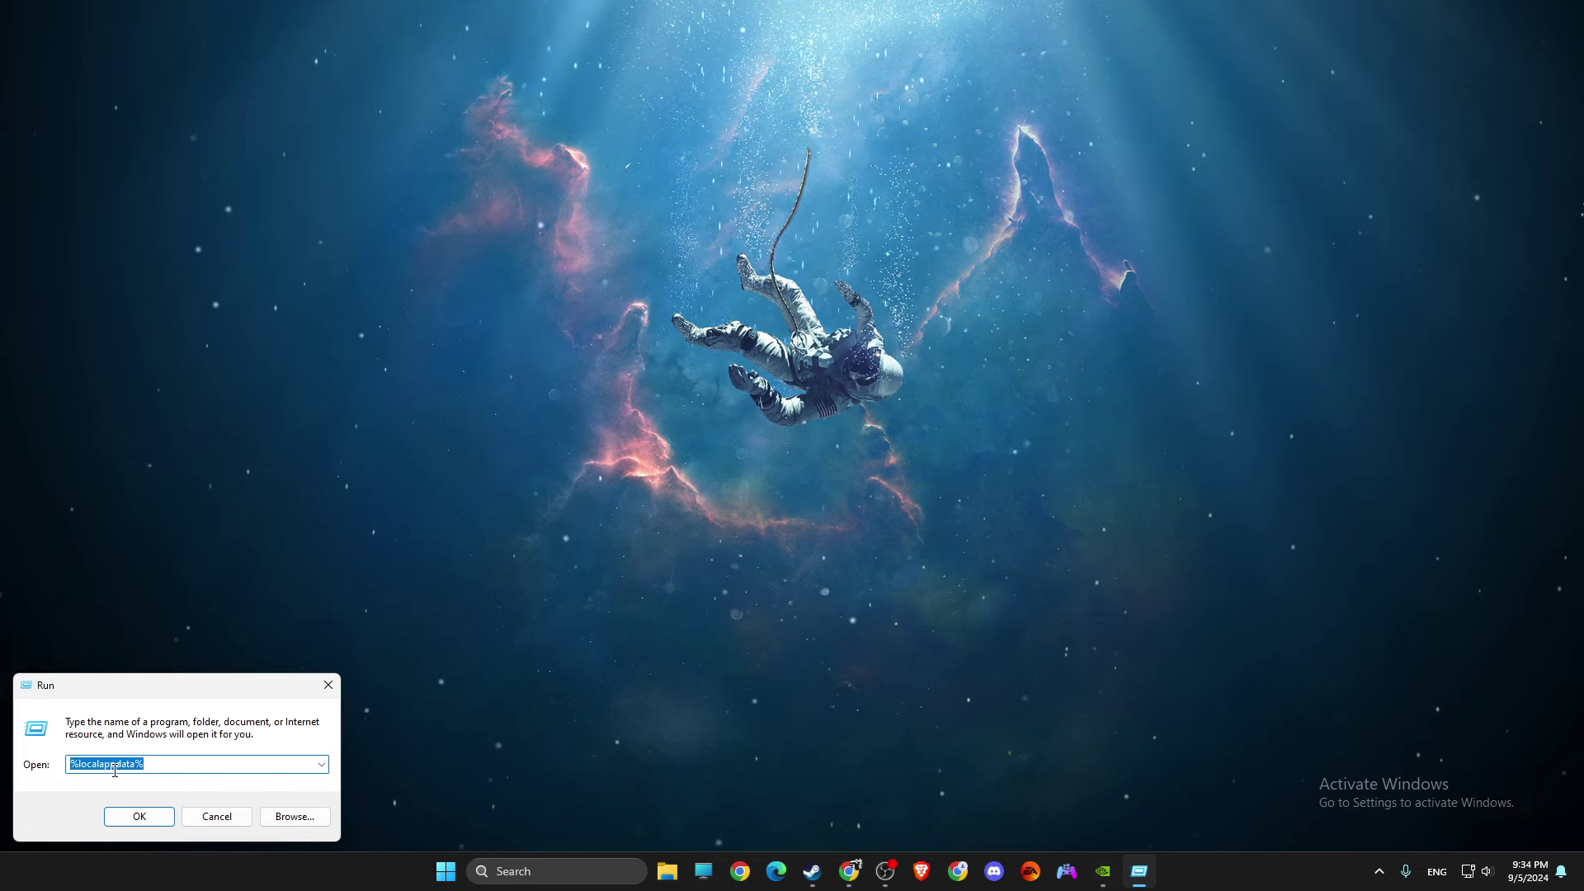
pyautogui.click(140, 817)
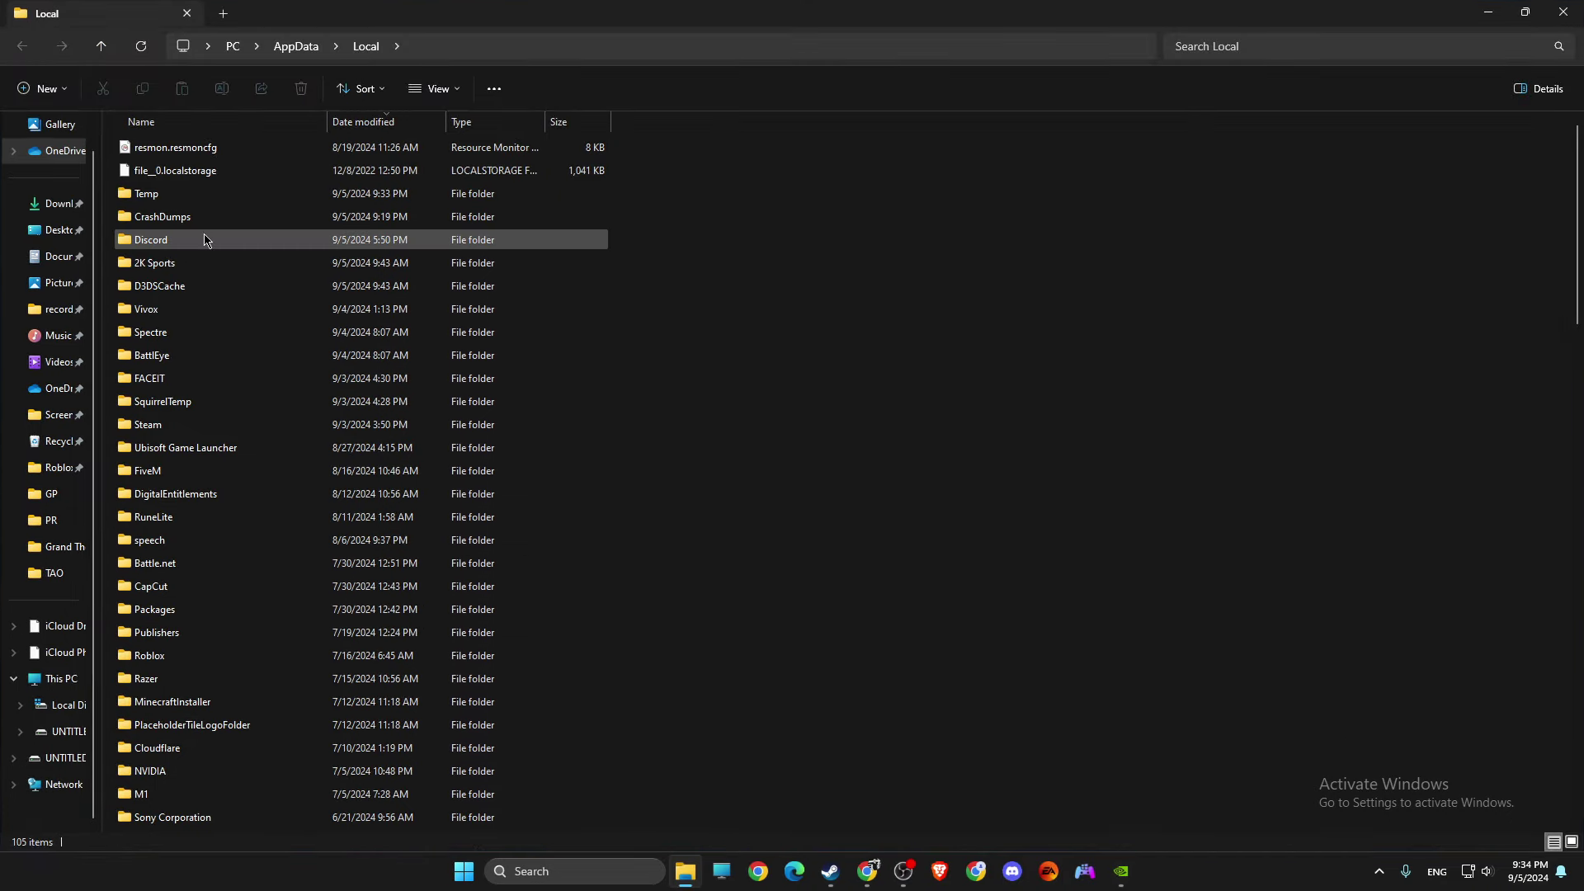
# Look over the NBA 2K25 folder inside 2K Sports, then close File Explorer.
pyautogui.doubleClick(180, 268)
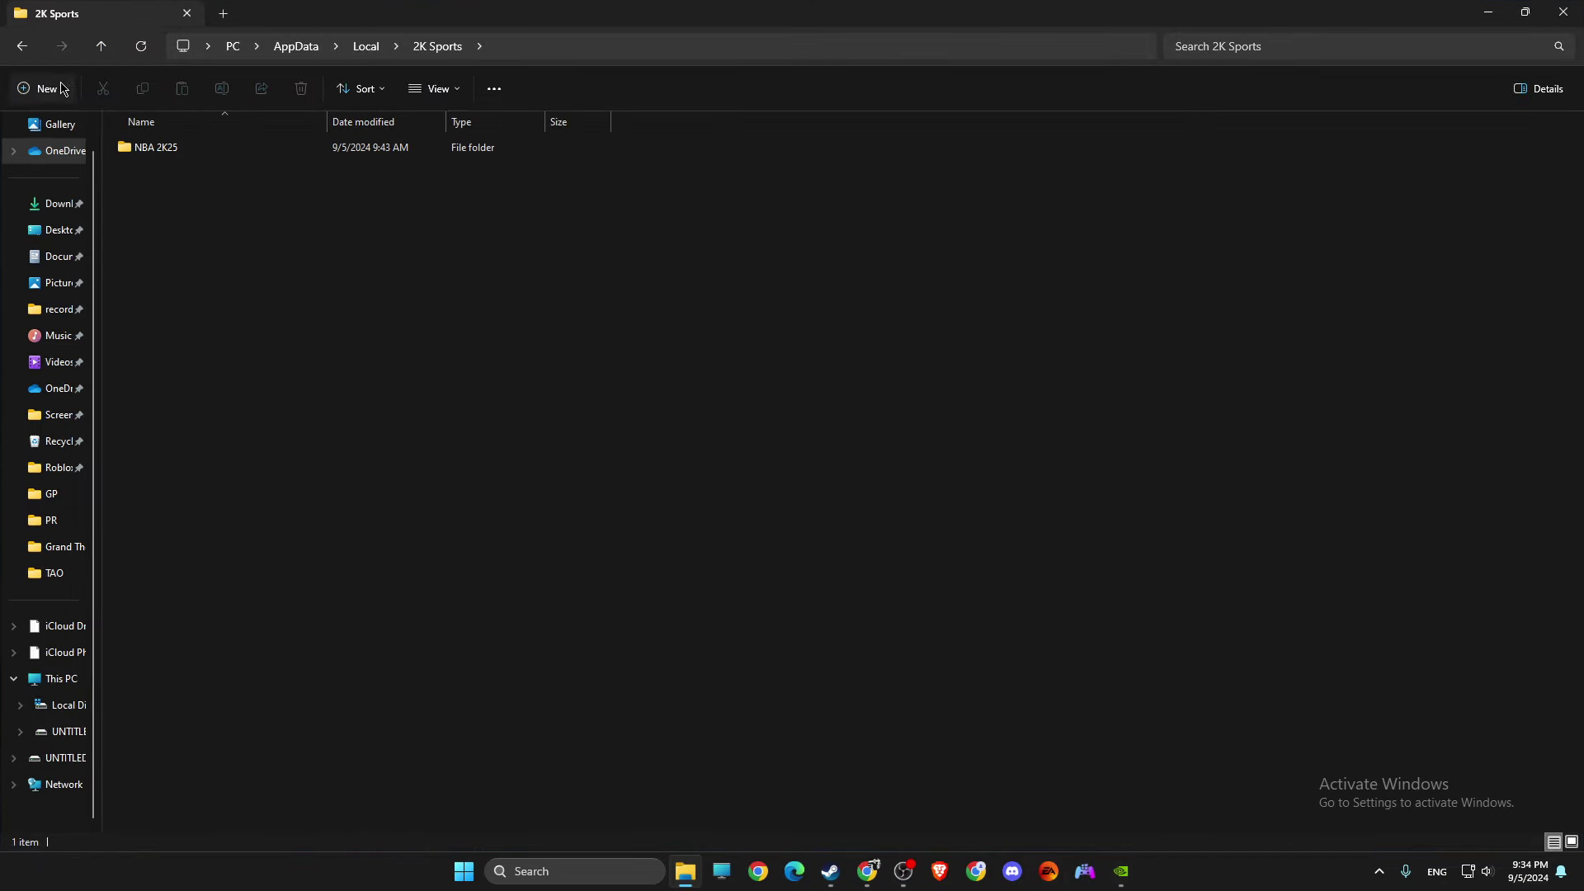
pyautogui.click(22, 46)
pyautogui.doubleClick(138, 268)
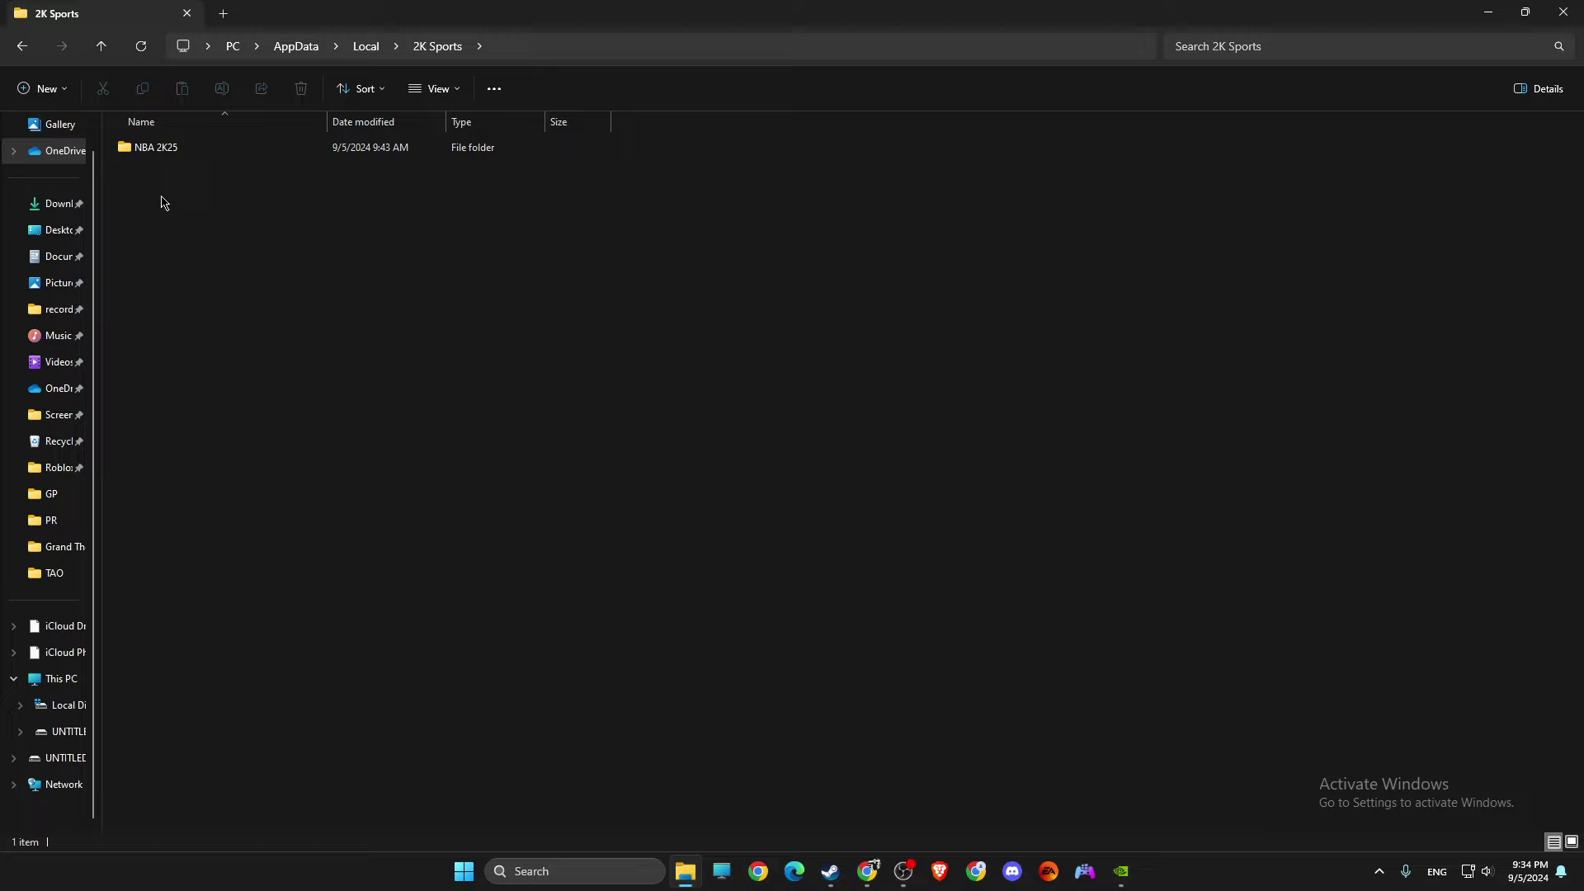
pyautogui.rightClick(159, 154)
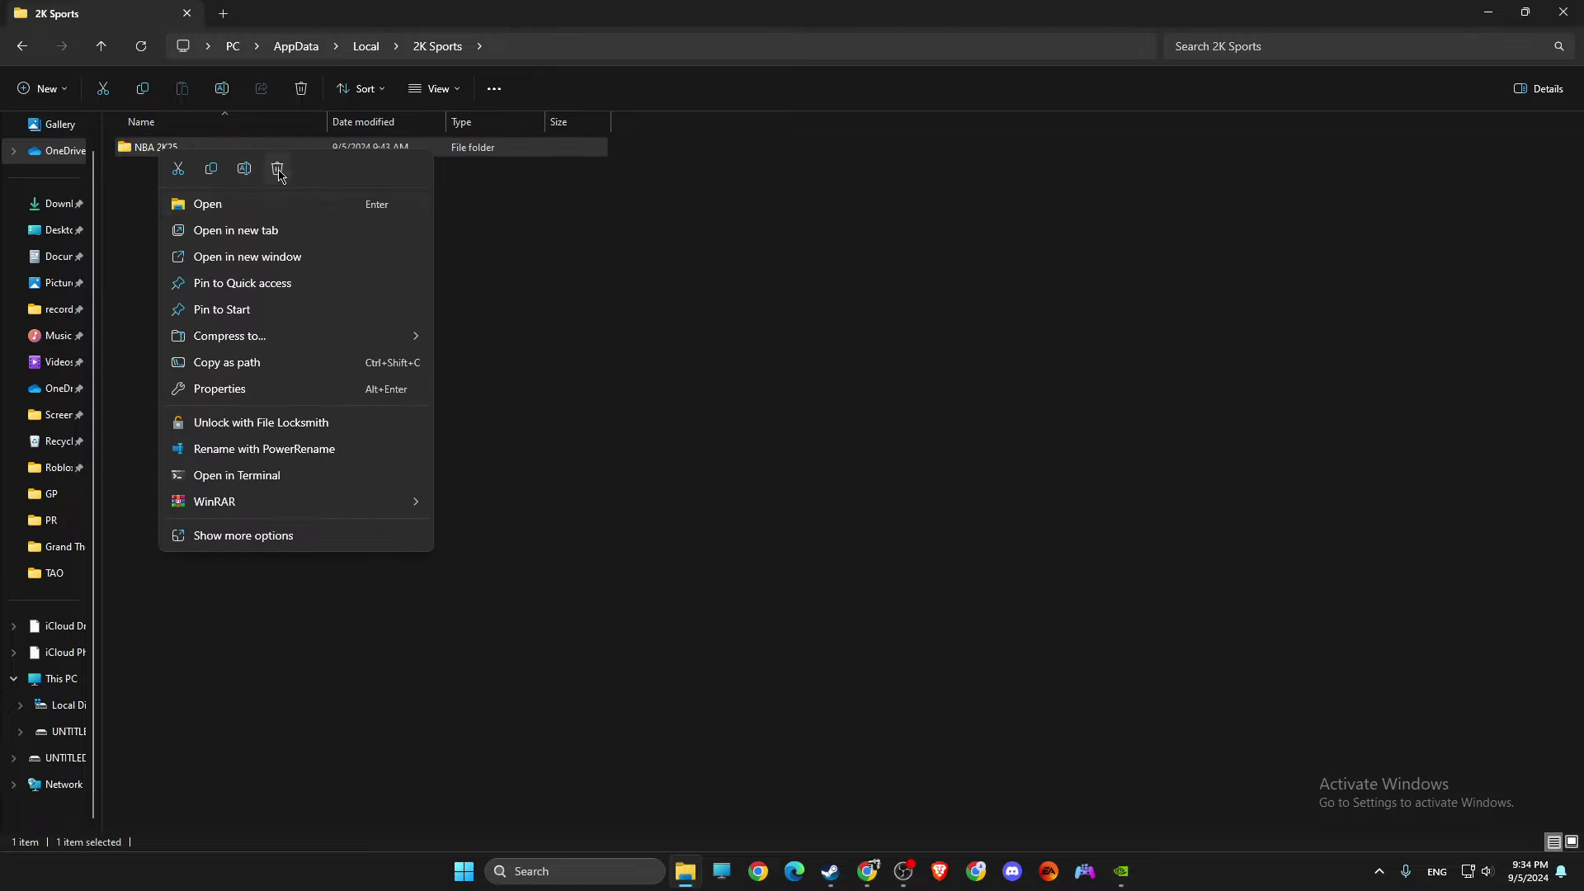
pyautogui.click(644, 313)
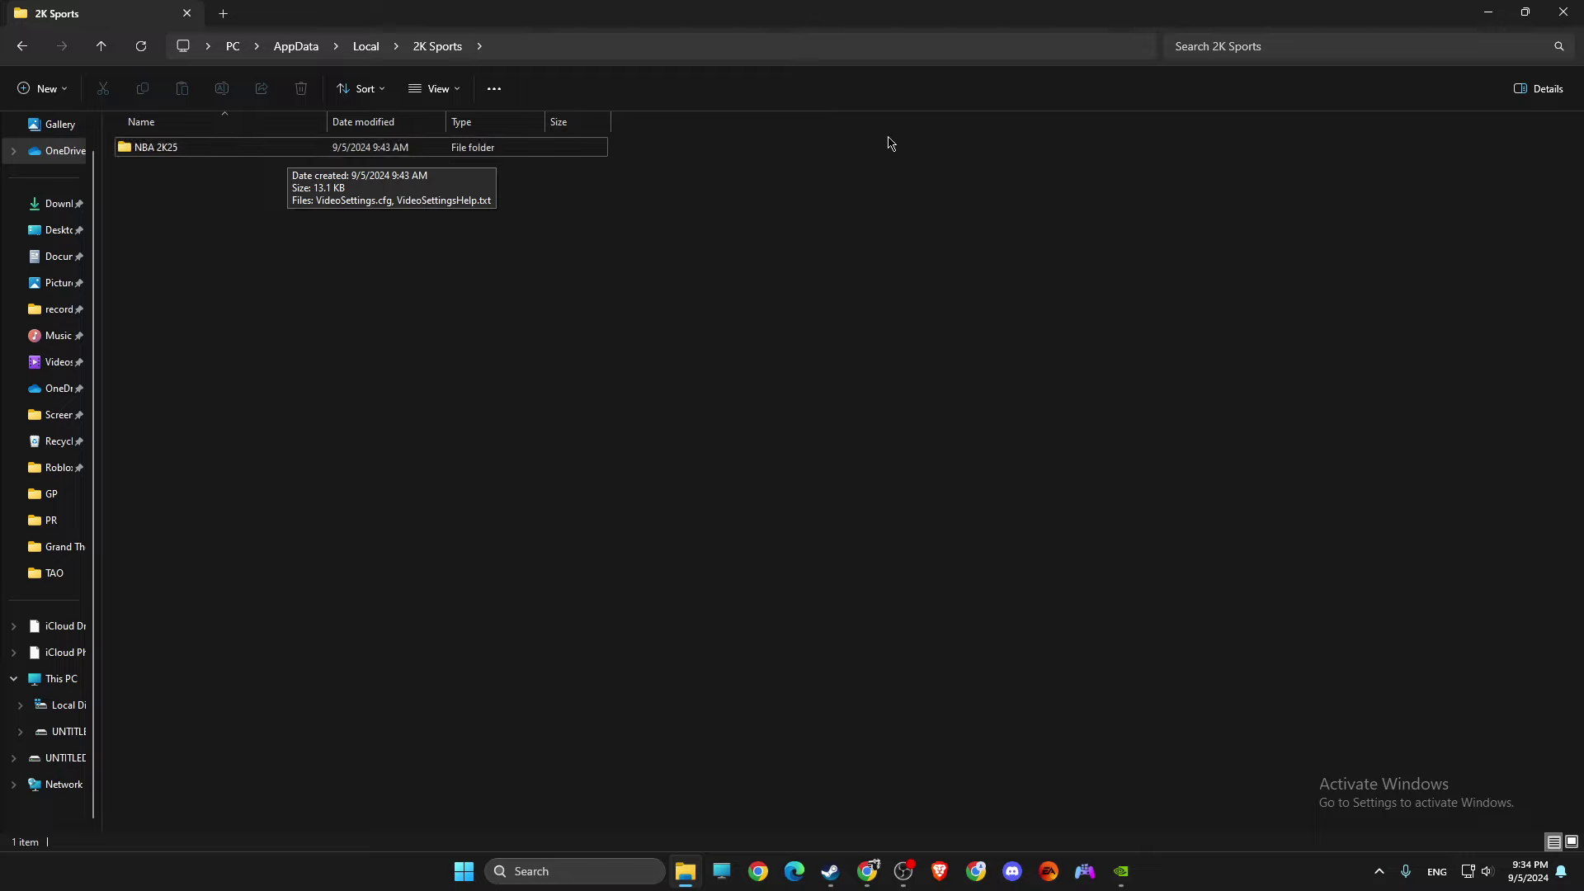
pyautogui.click(1564, 12)
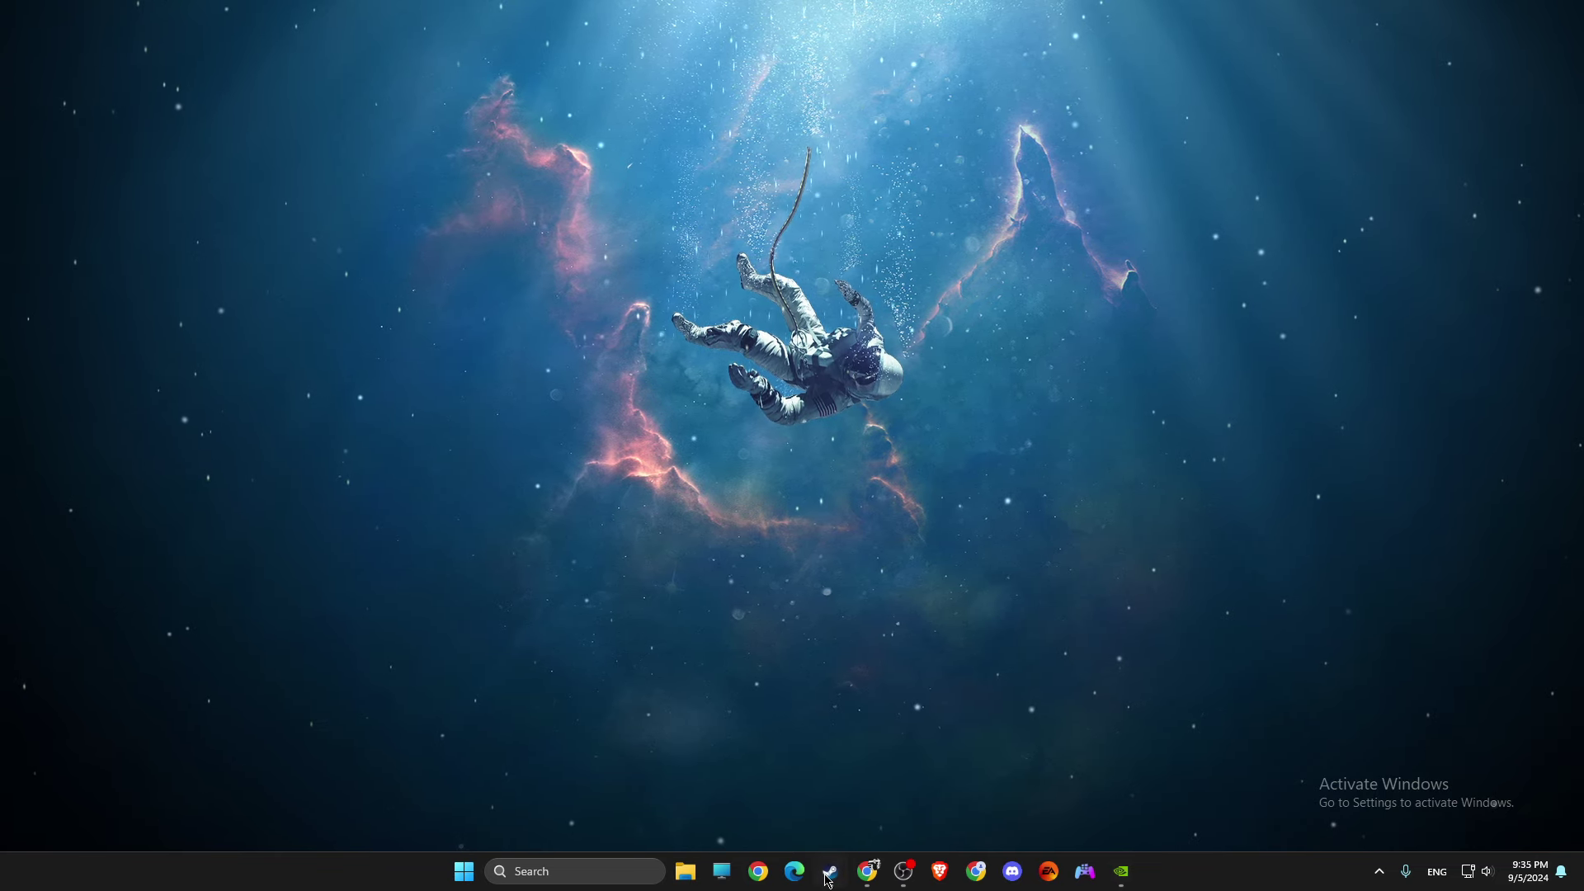
# Browse NBA 2K25's Steam install folder and view its full path in File Explorer.
pyautogui.moveTo(831, 872)
pyautogui.click(661, 767)
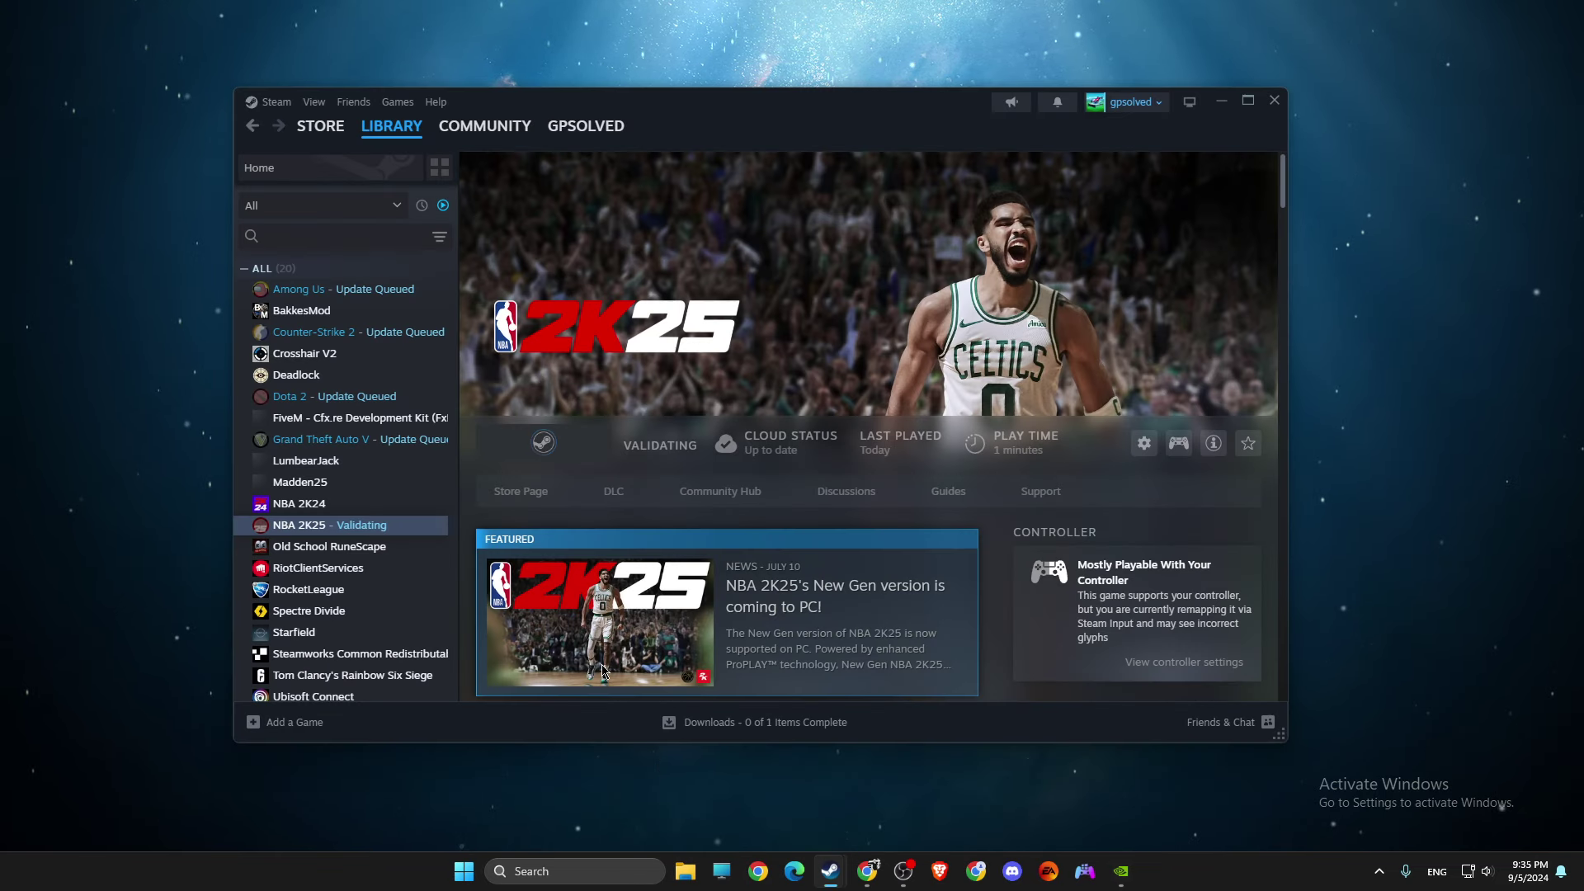
pyautogui.rightClick(316, 534)
pyautogui.click(366, 635)
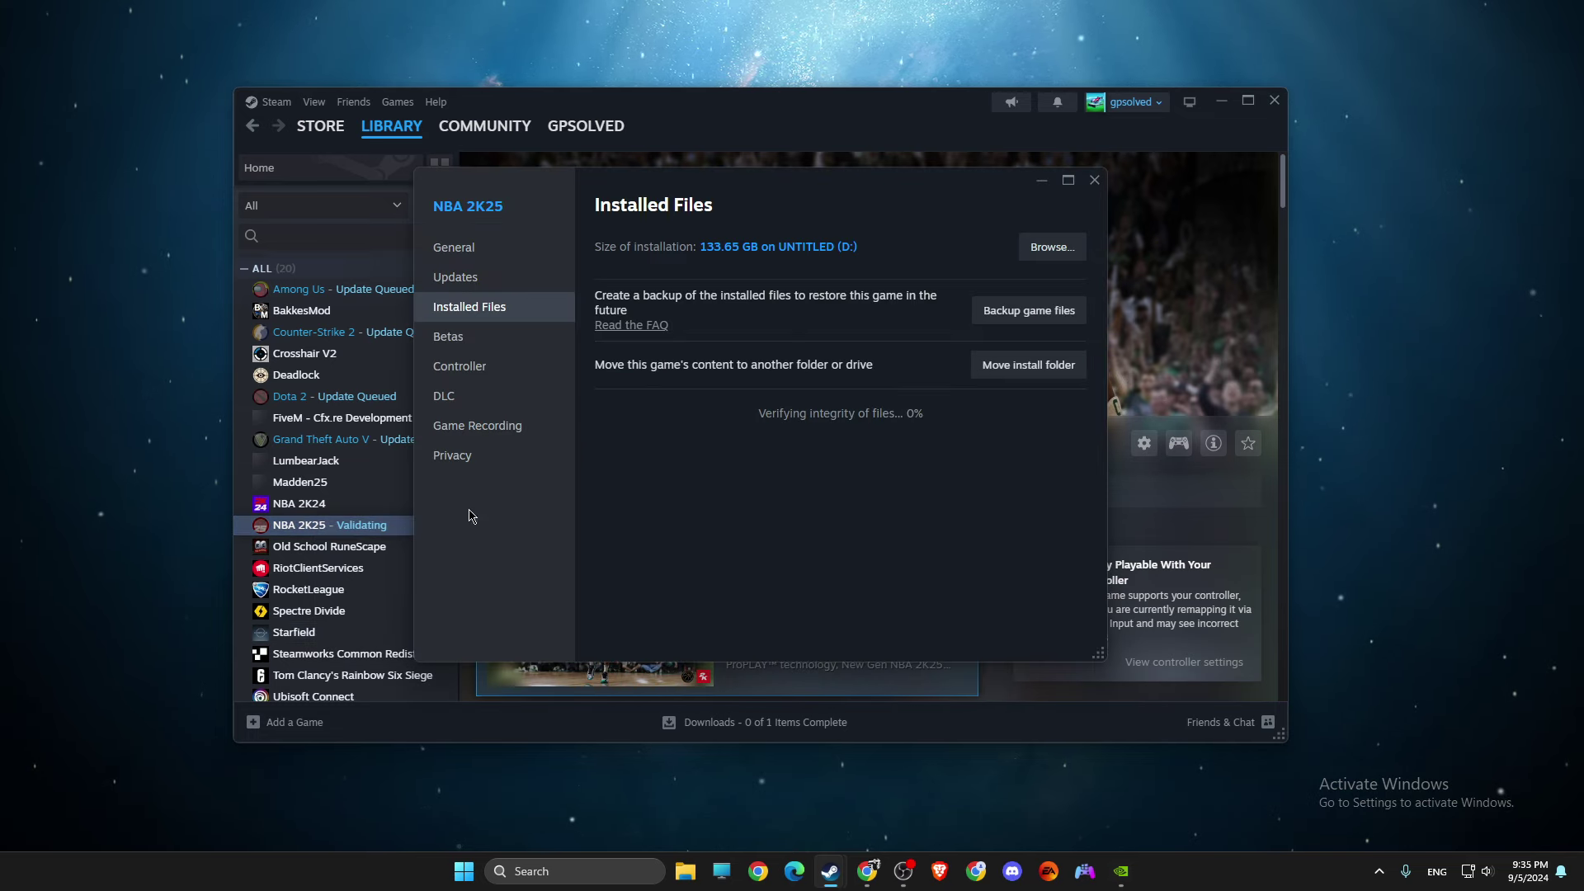
pyautogui.click(1046, 247)
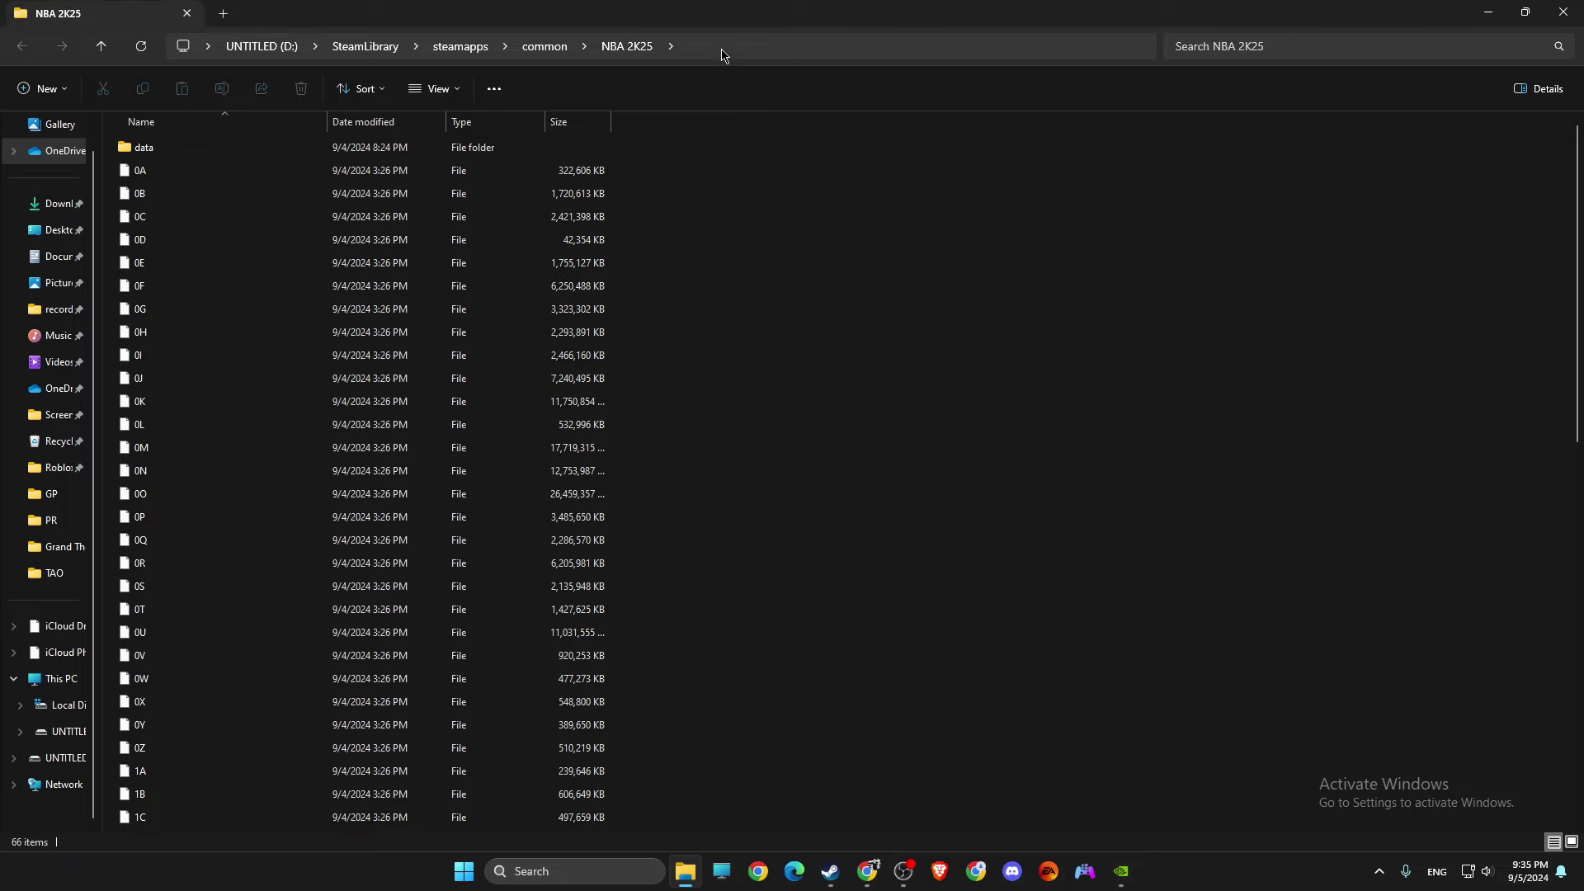
pyautogui.click(720, 50)
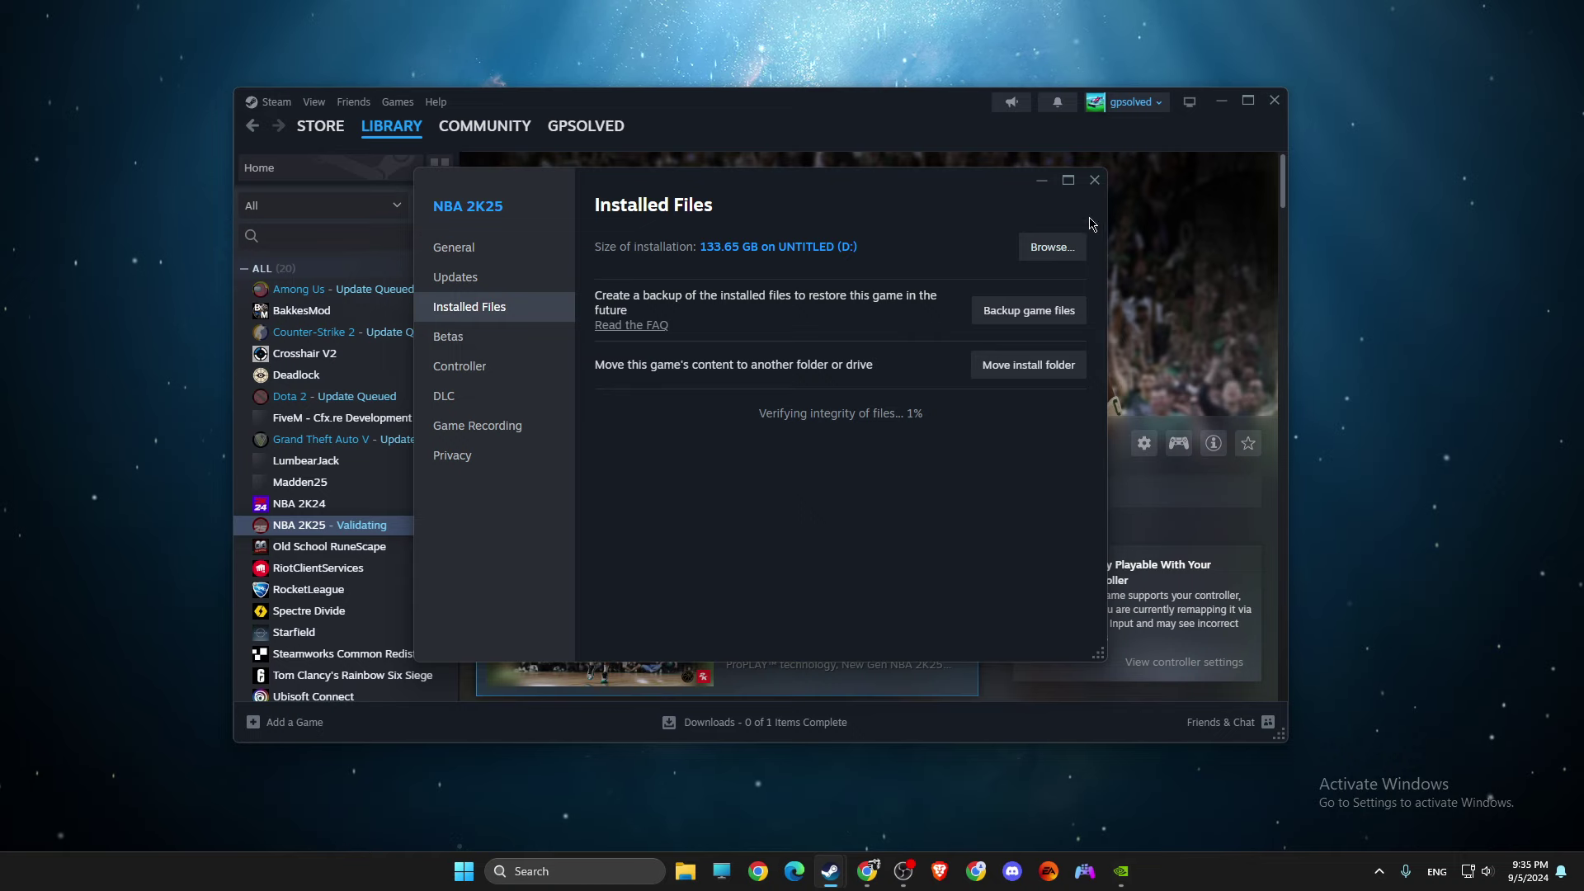
pyautogui.click(1094, 180)
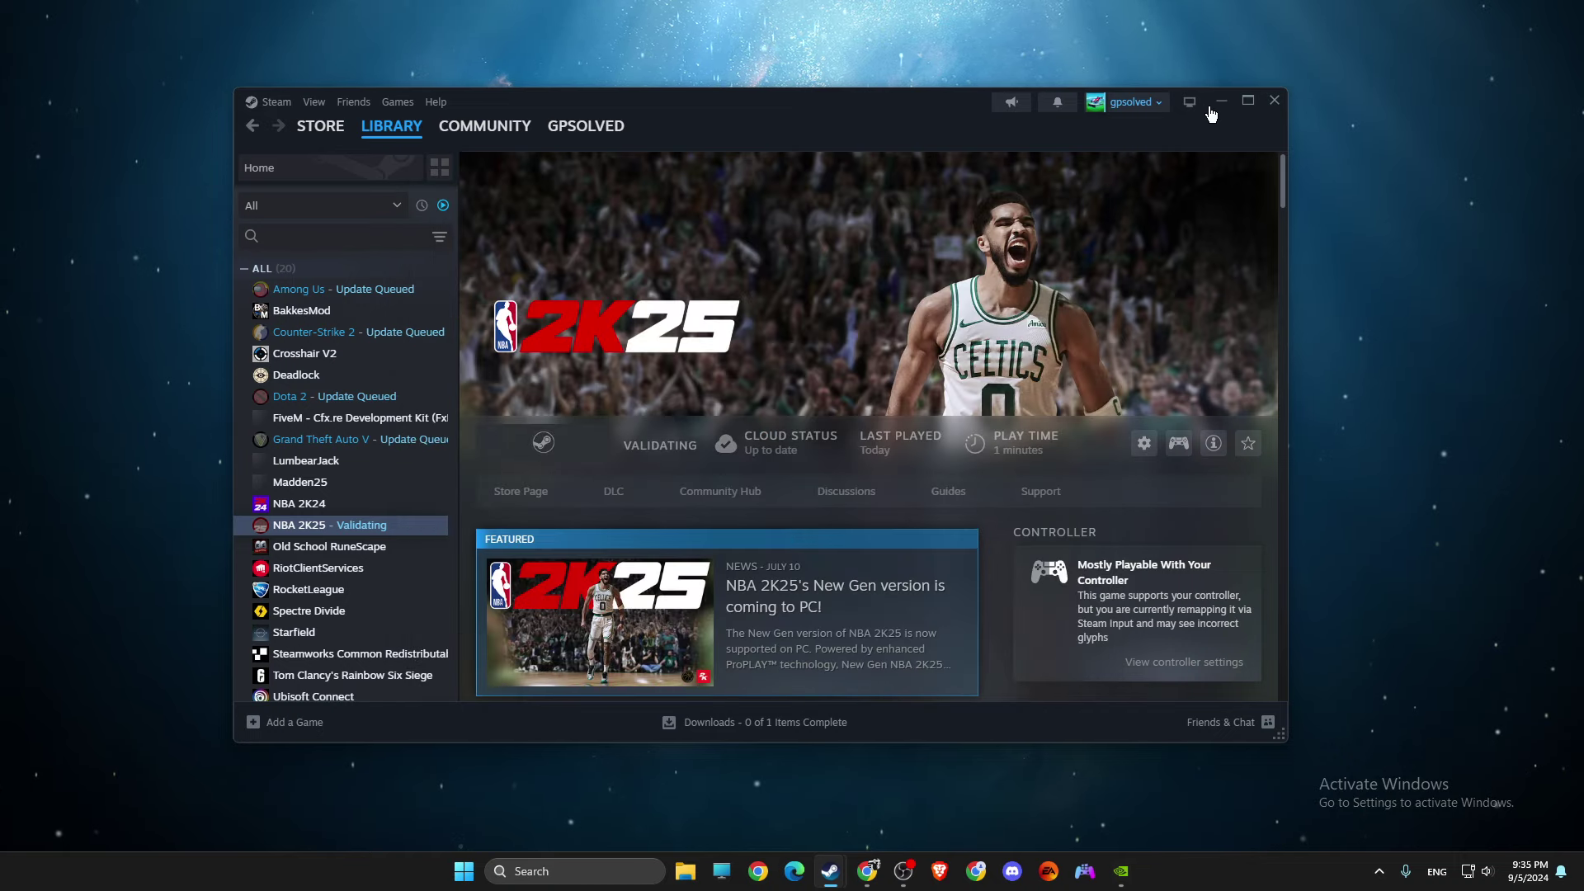
# Minimize Steam and open the Windows Graphics settings page.
pyautogui.click(1221, 101)
pyautogui.click(548, 871)
pyautogui.write('graphics settings')
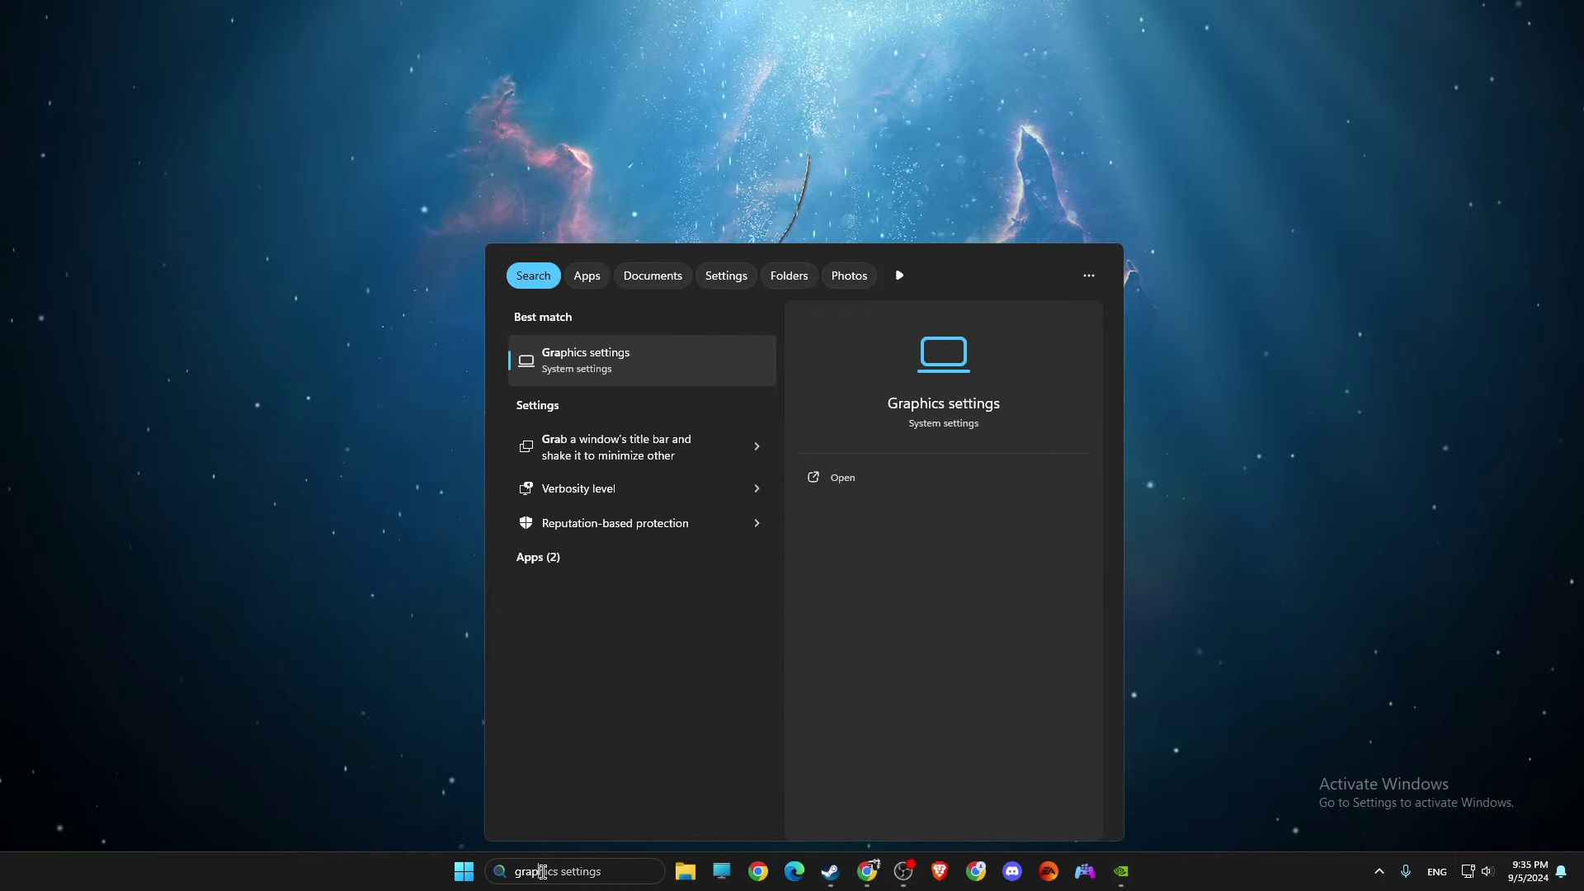
pyautogui.click(591, 363)
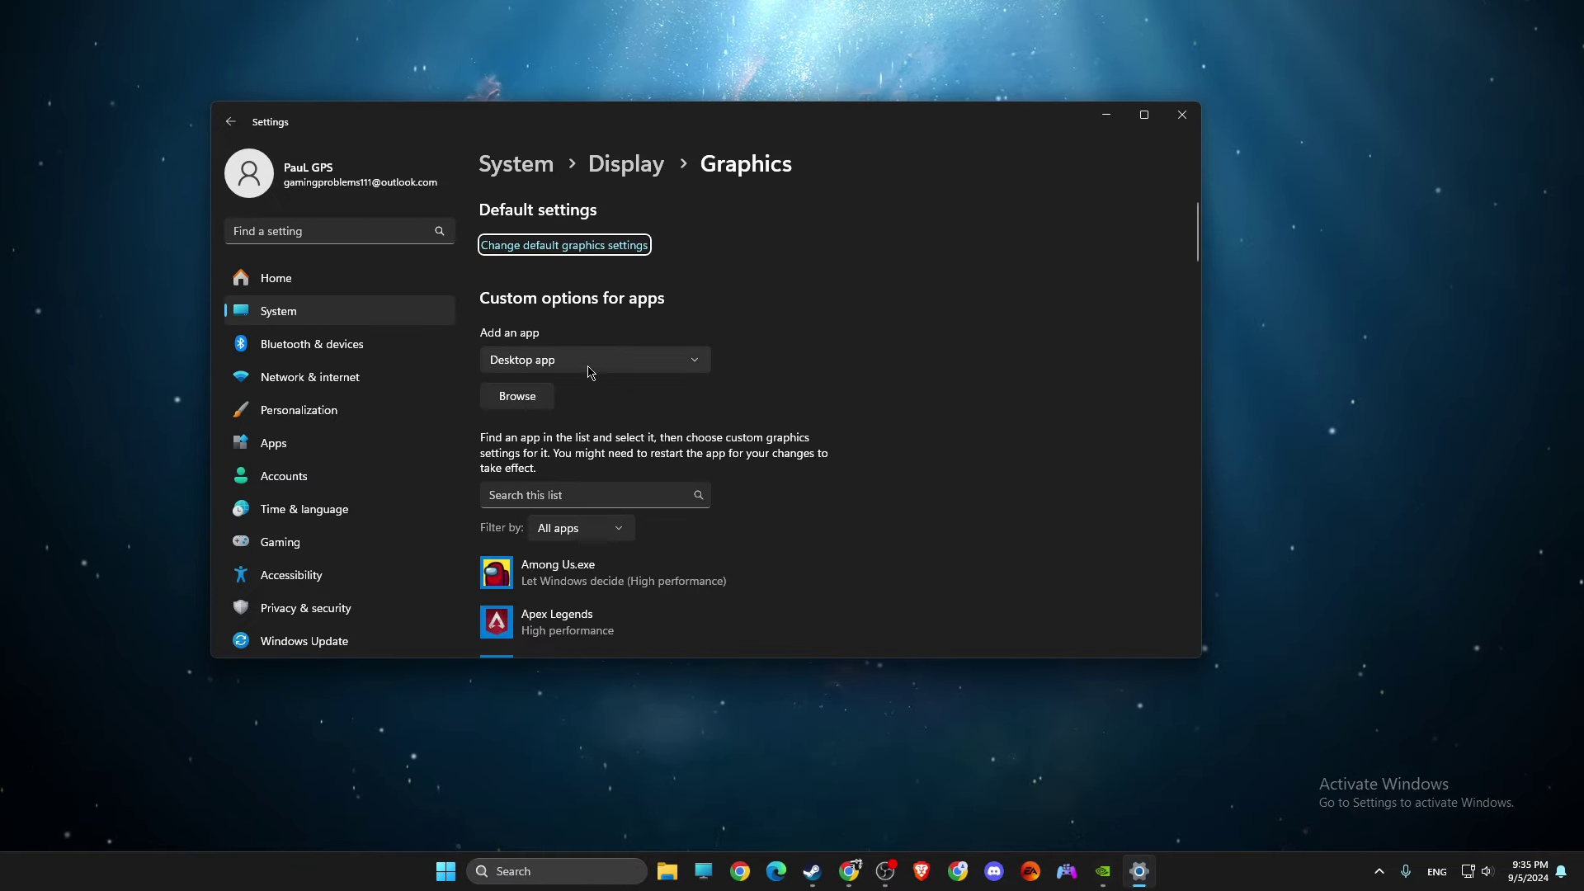
pyautogui.click(518, 396)
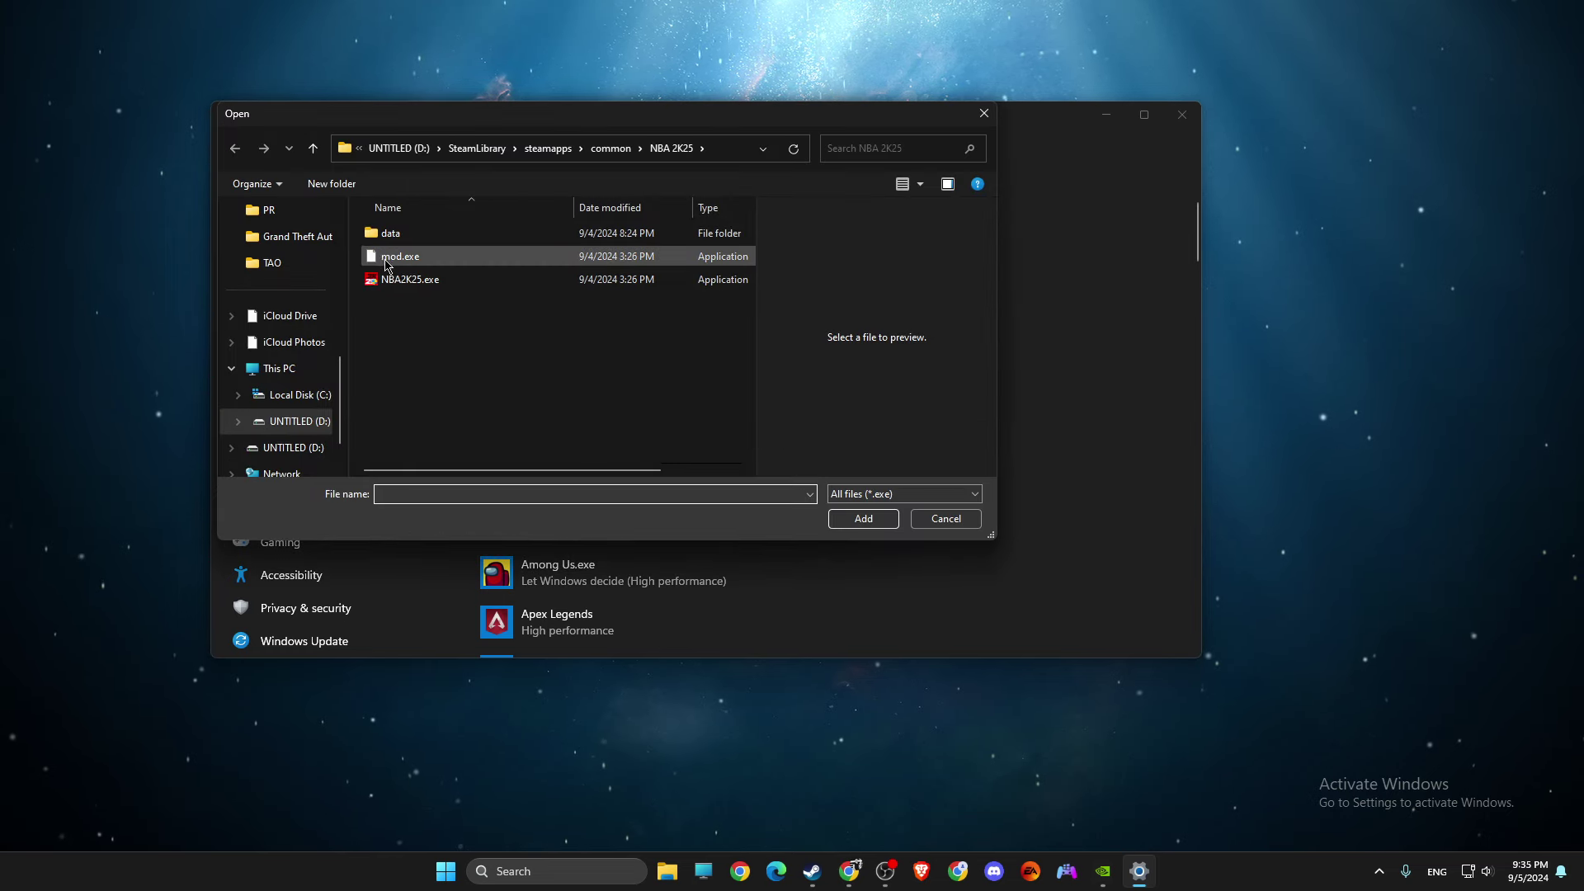
pyautogui.click(397, 283)
pyautogui.click(949, 521)
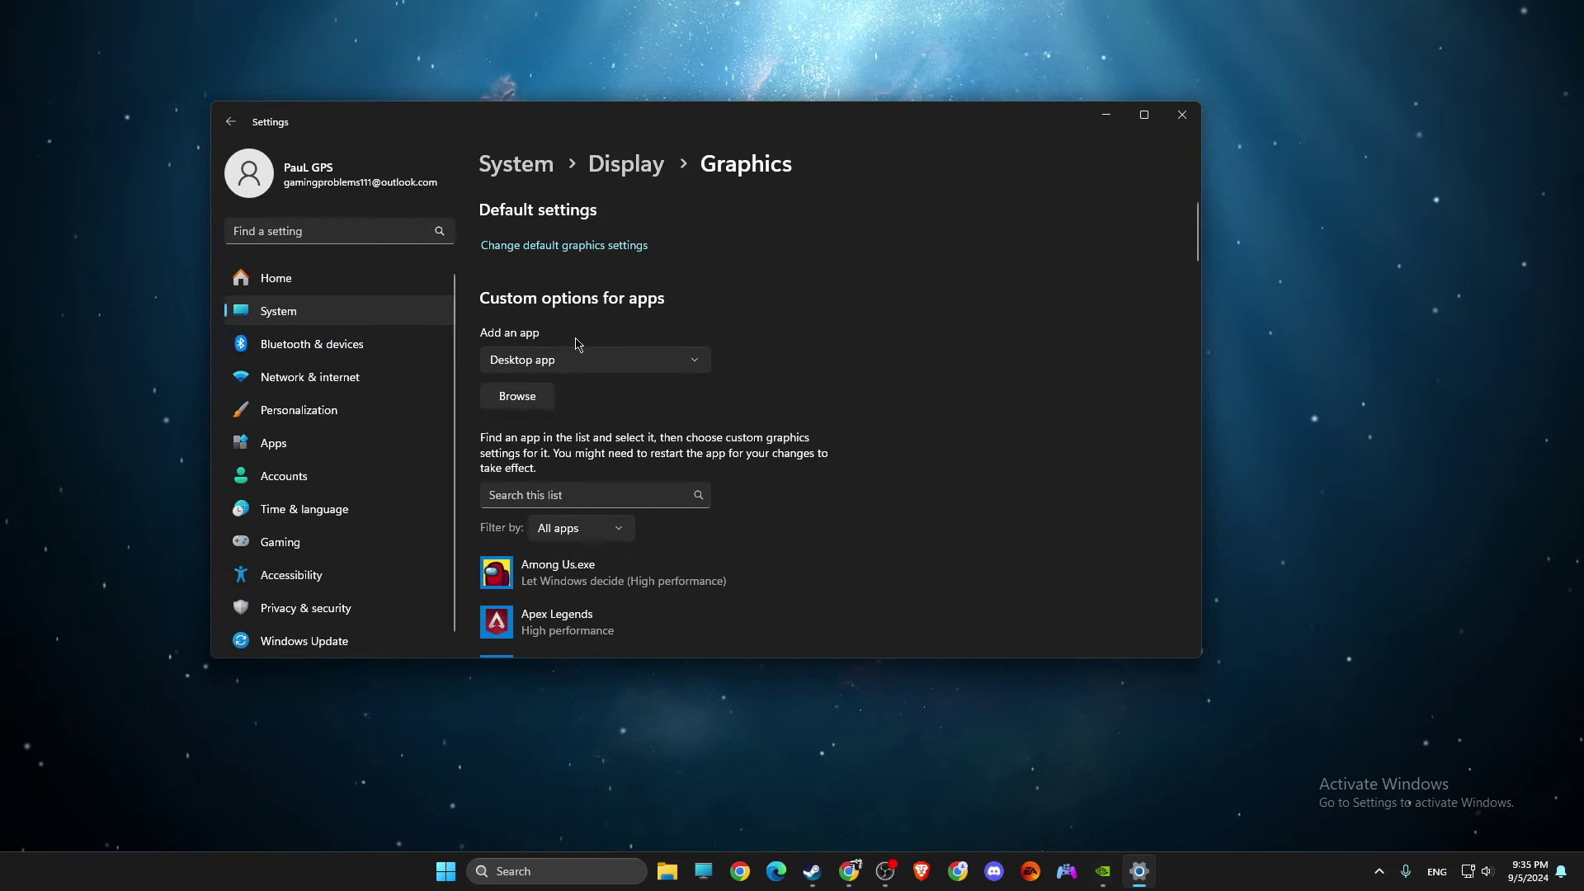
pyautogui.scroll(-15, 619, 379)
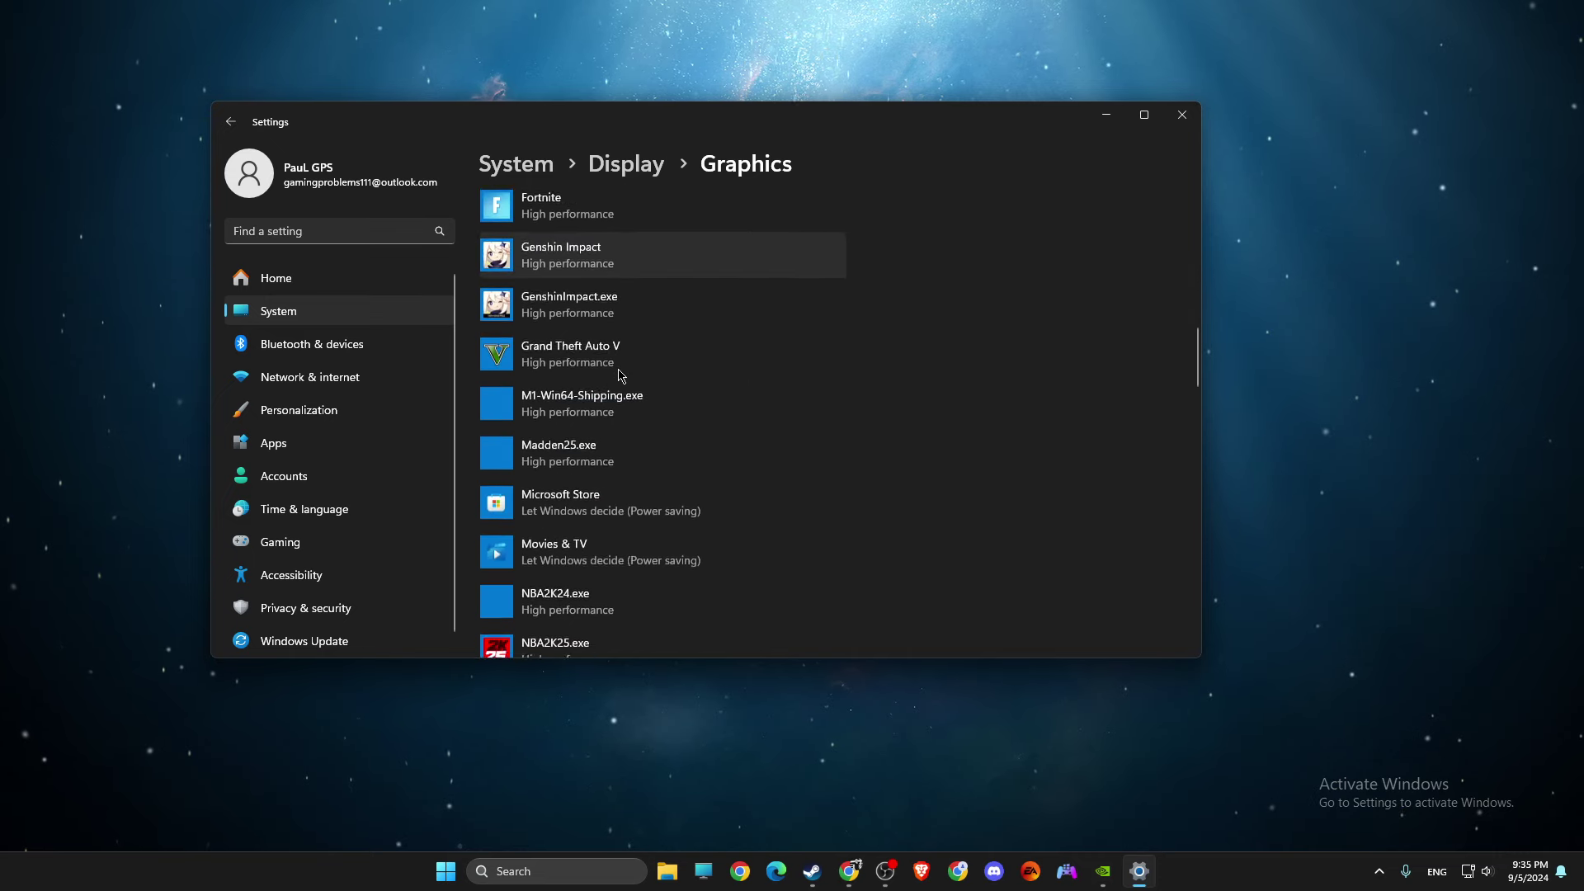
pyautogui.click(564, 448)
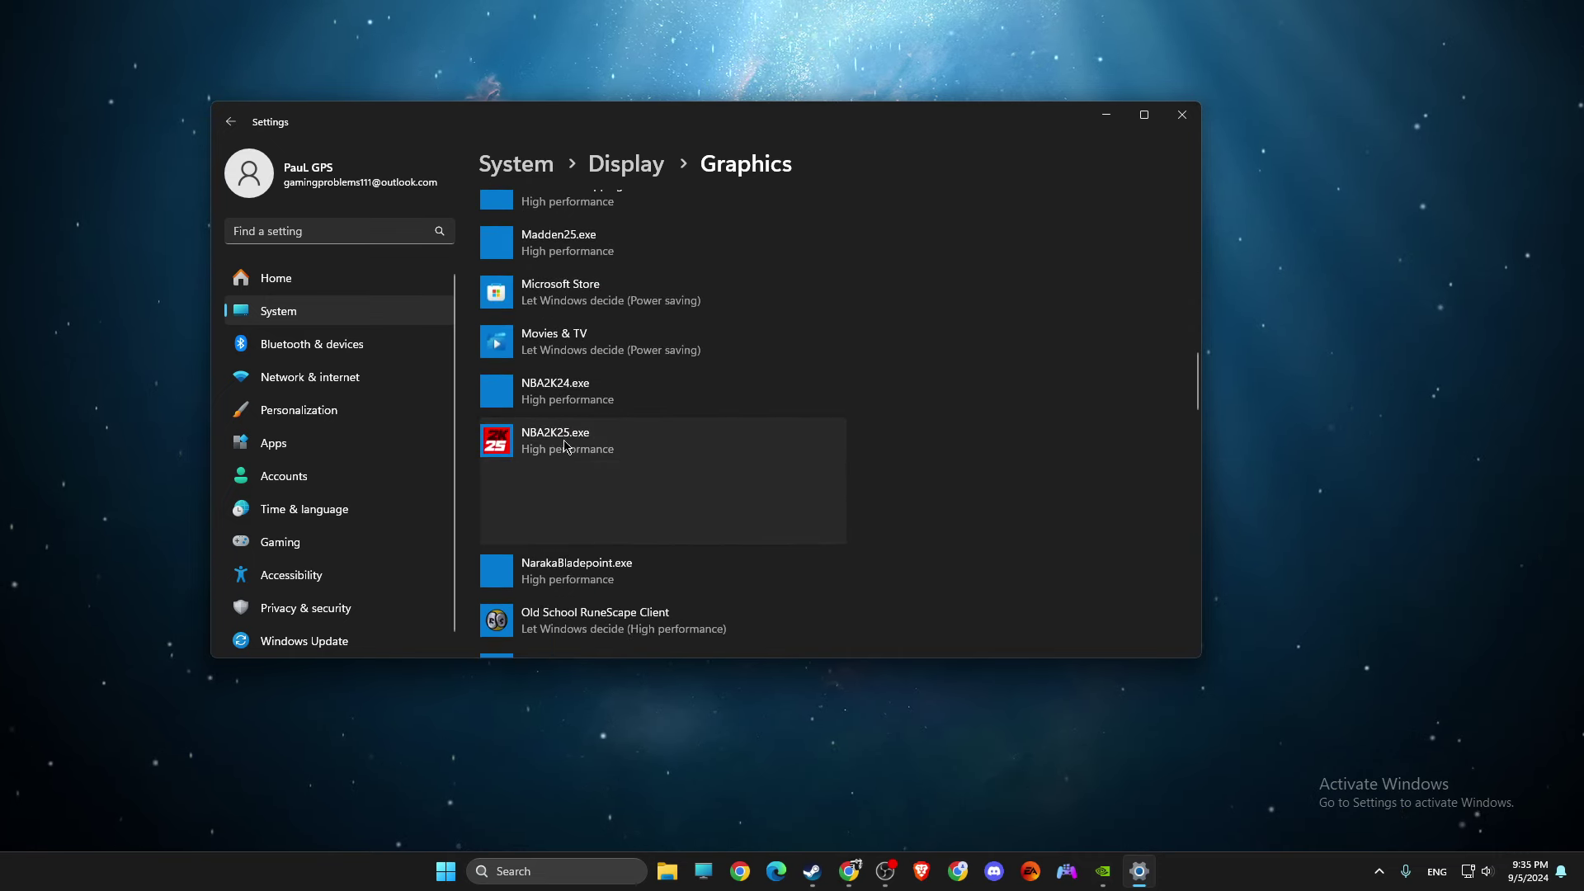
pyautogui.click(705, 530)
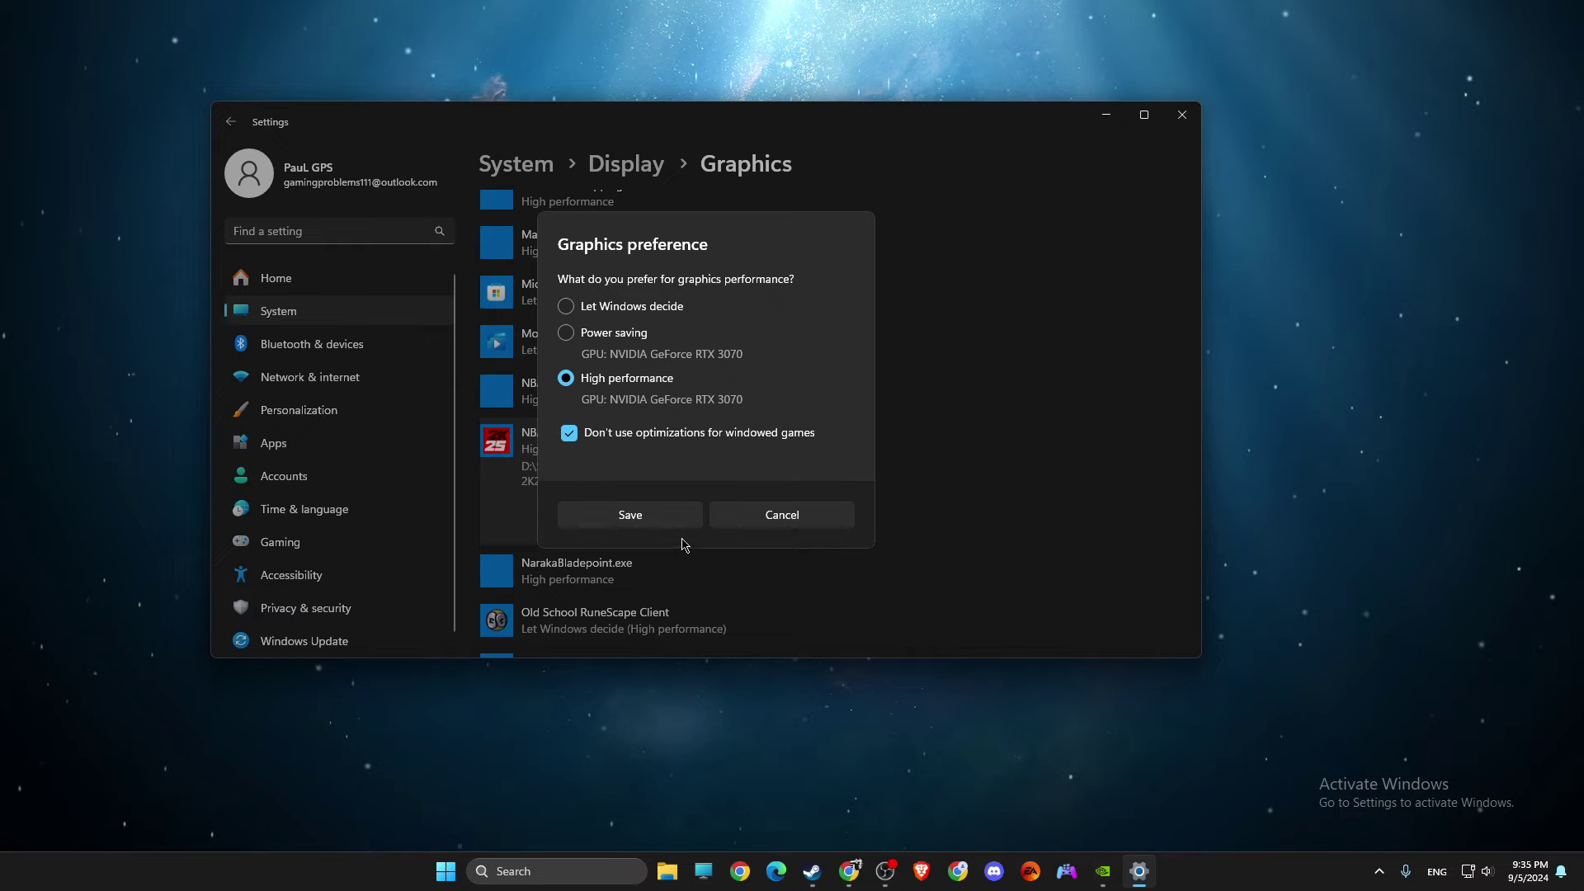
pyautogui.click(765, 523)
pyautogui.scroll(15, 636, 495)
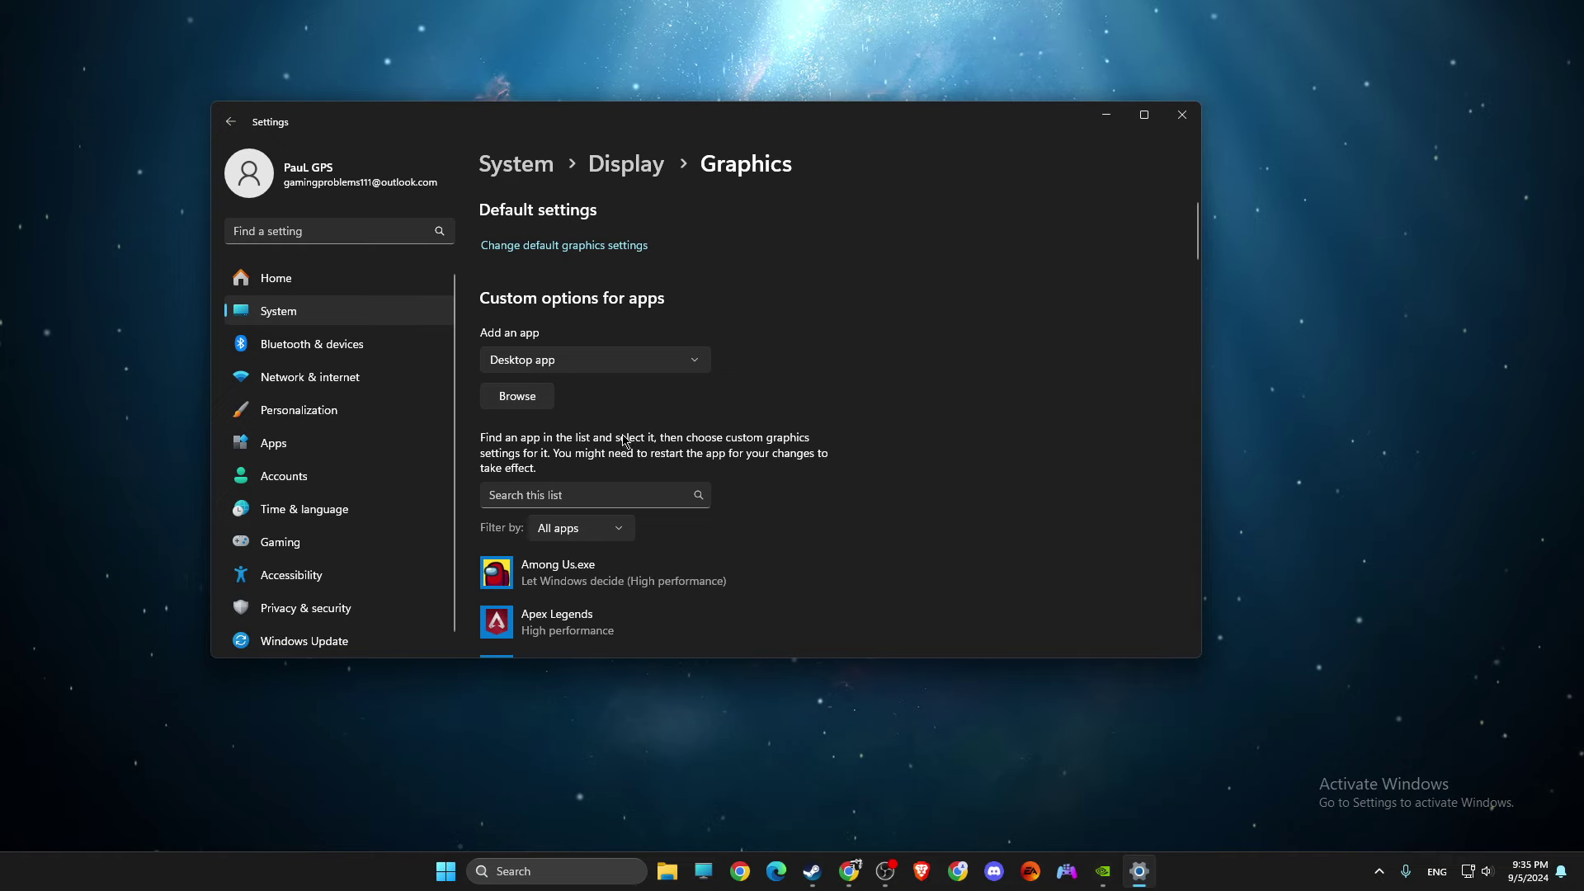
pyautogui.click(551, 246)
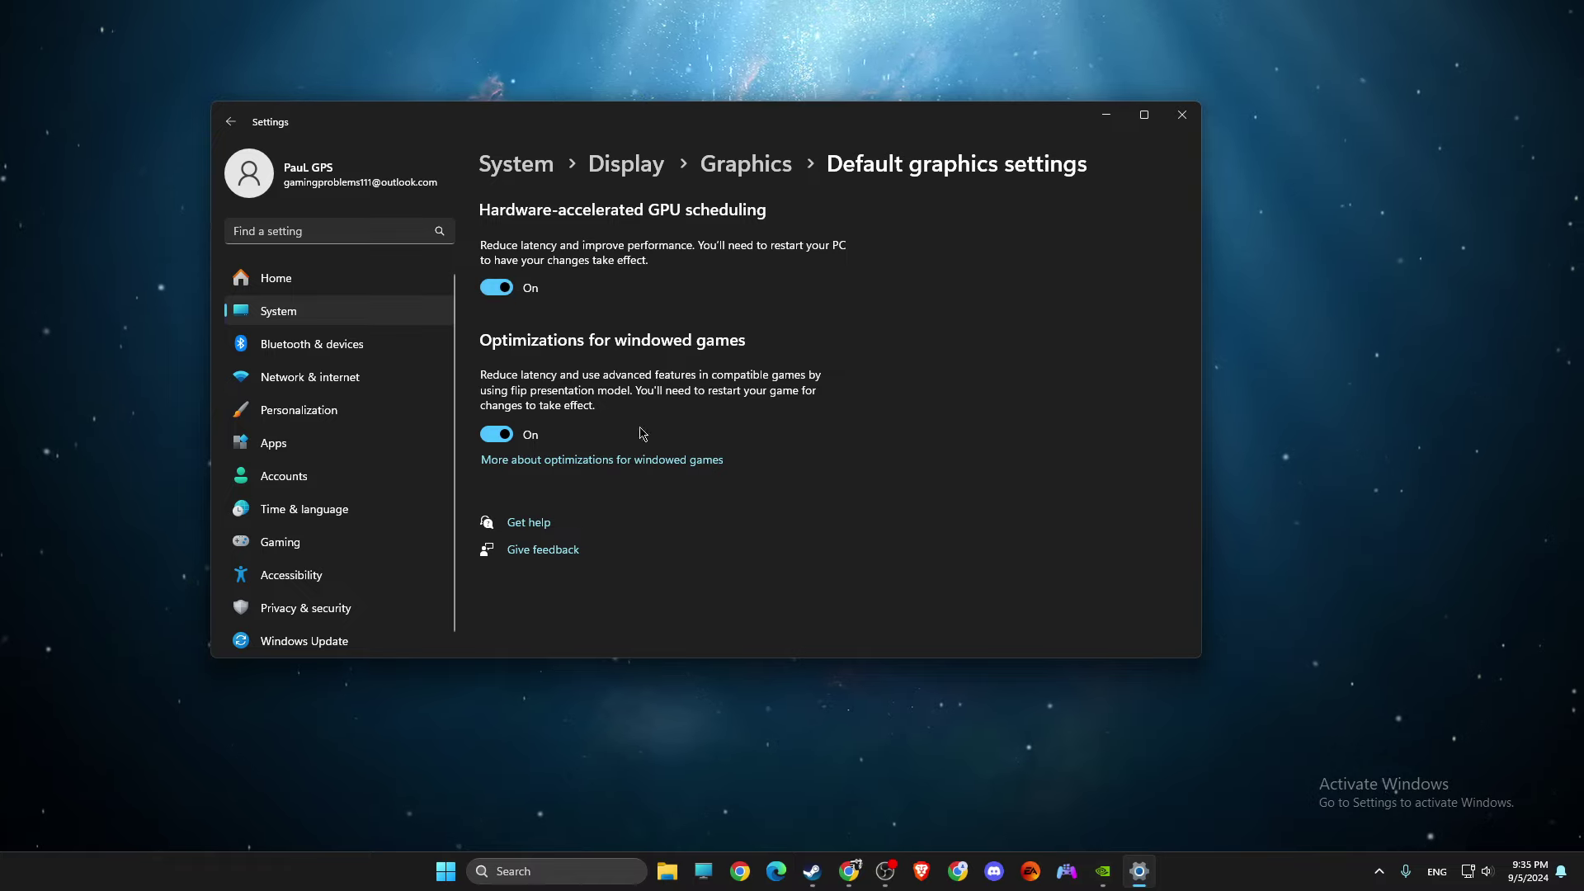
pyautogui.click(232, 124)
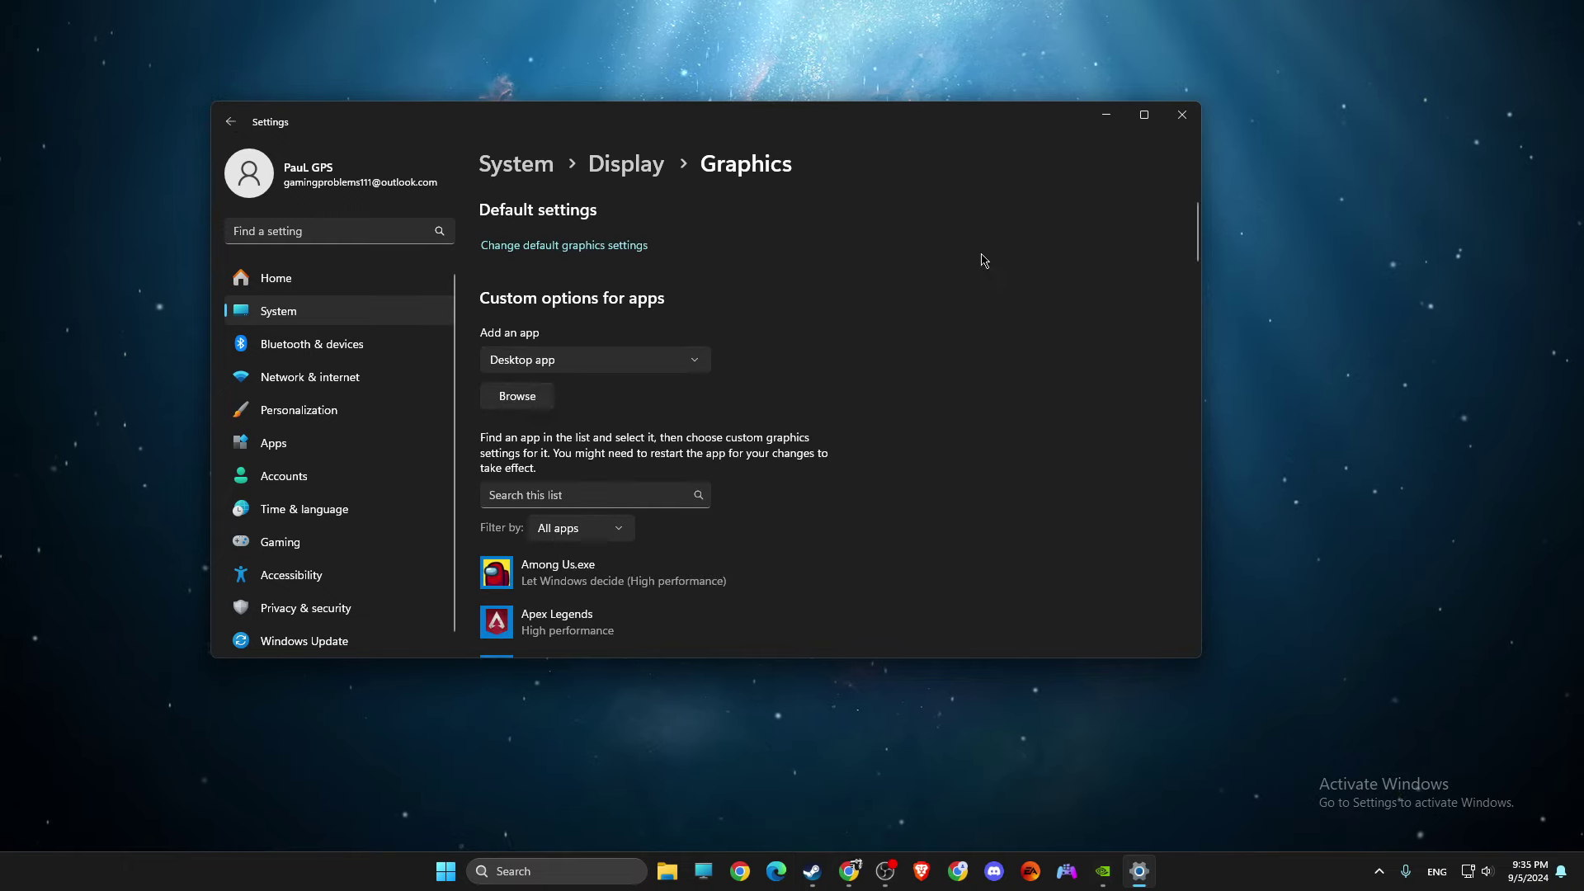
# Open Windows Defender Firewall's allowed apps list and unlock it for editing.
pyautogui.click(1182, 115)
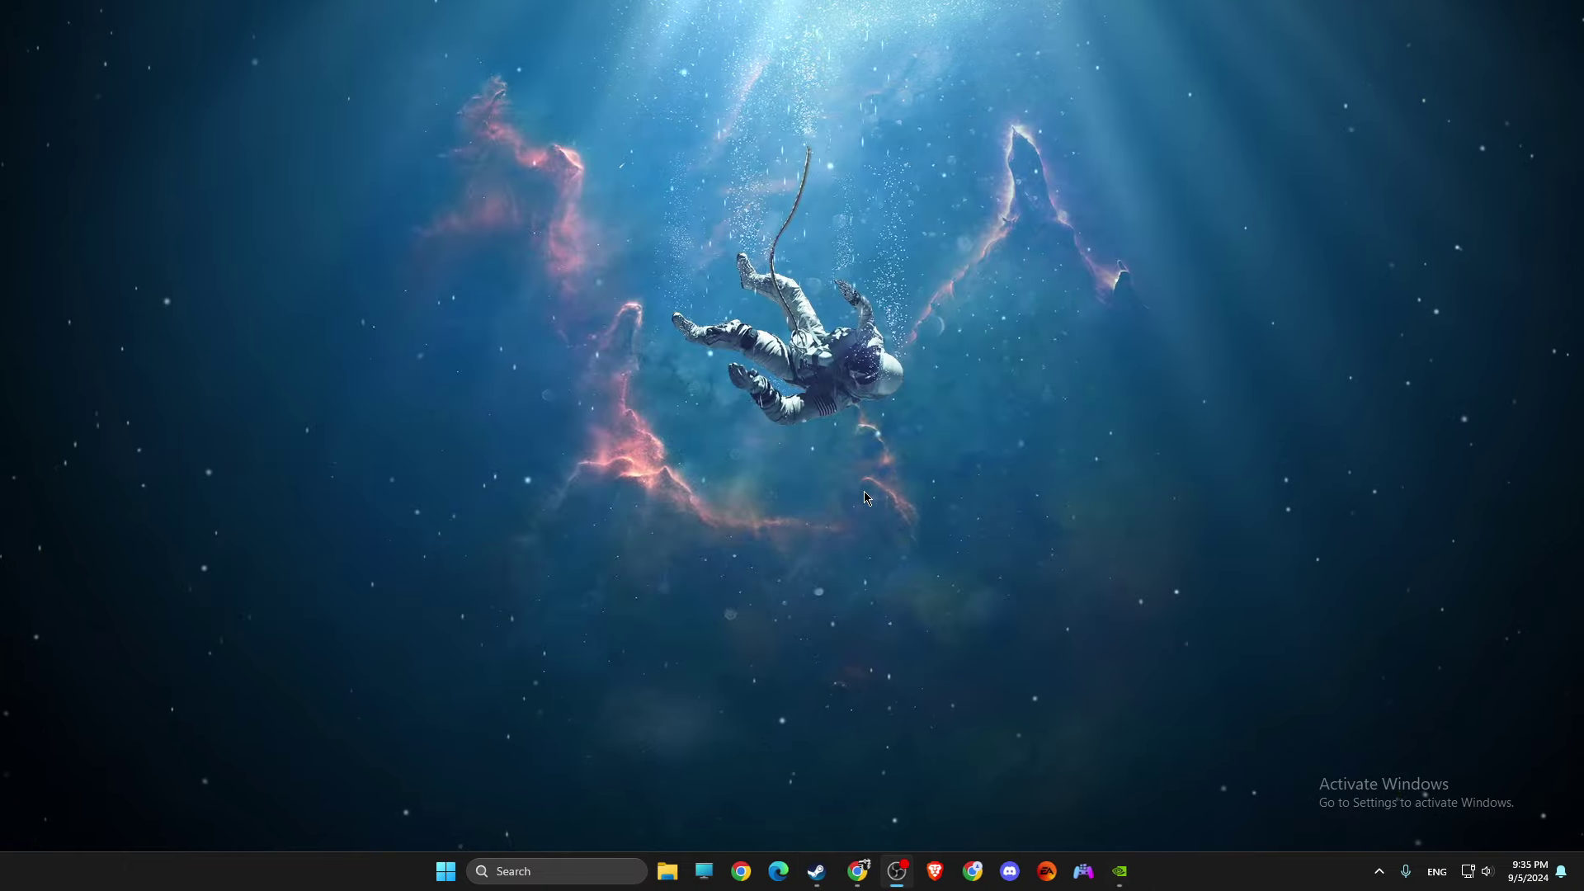
pyautogui.click(566, 873)
pyautogui.write('windows')
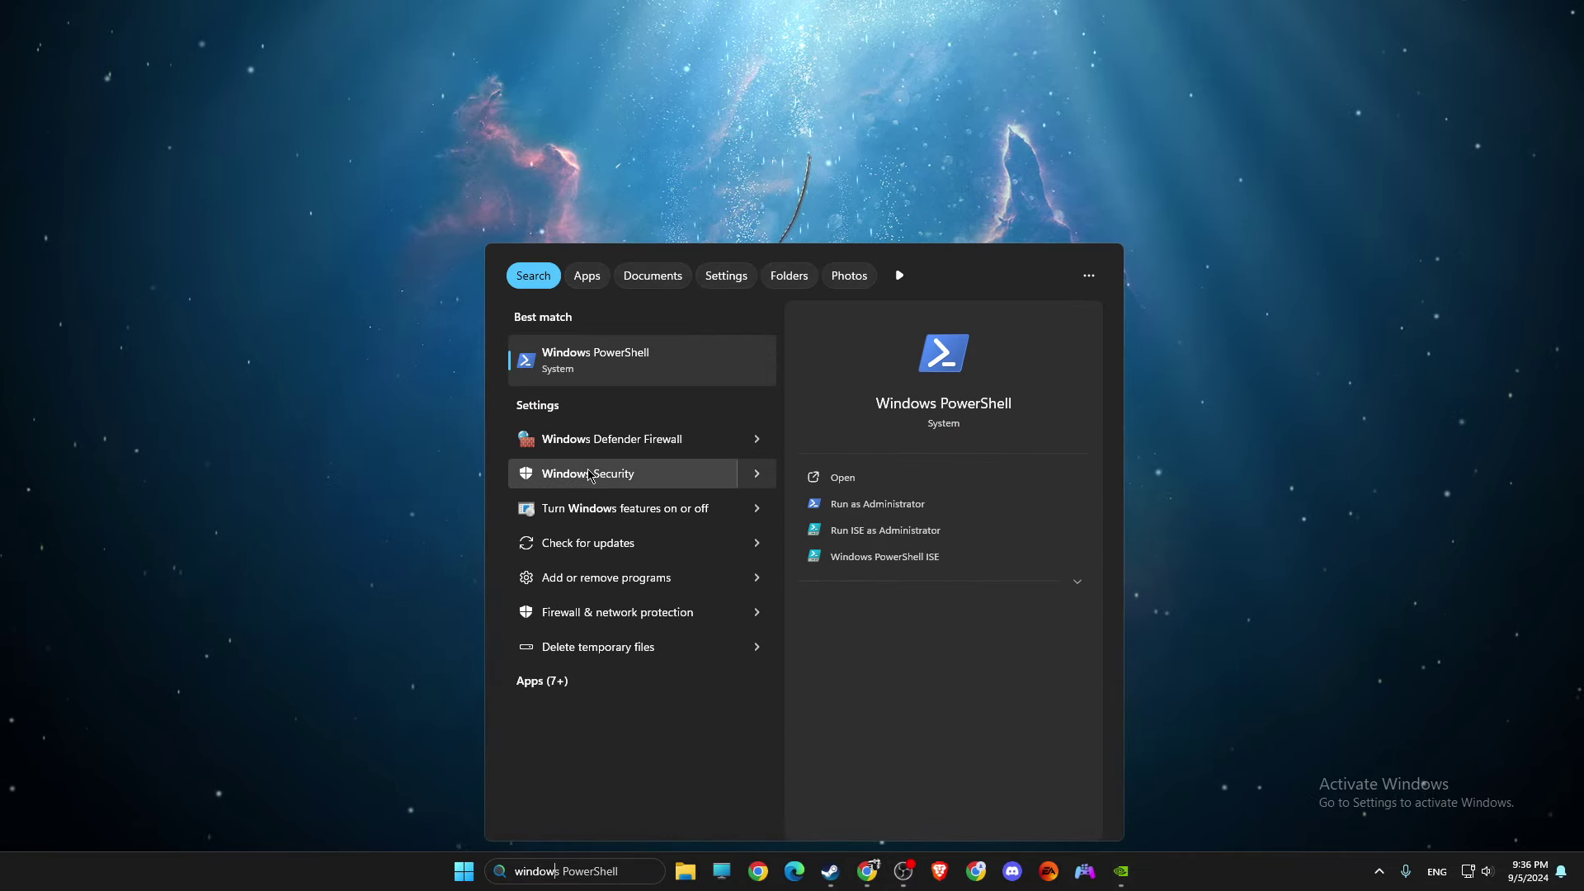
pyautogui.click(584, 440)
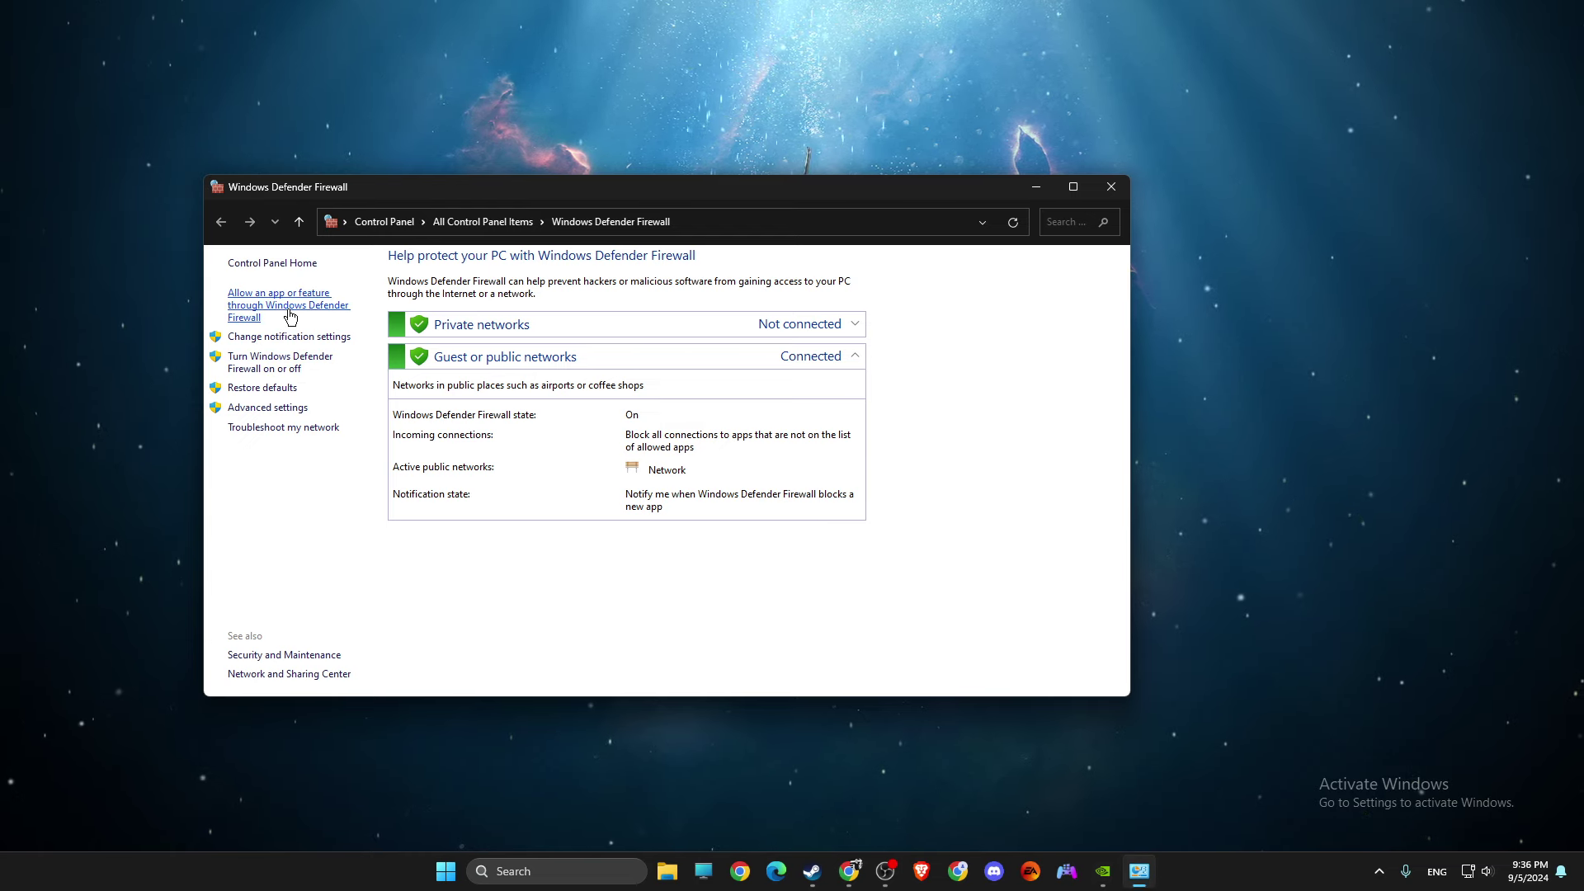
pyautogui.click(293, 312)
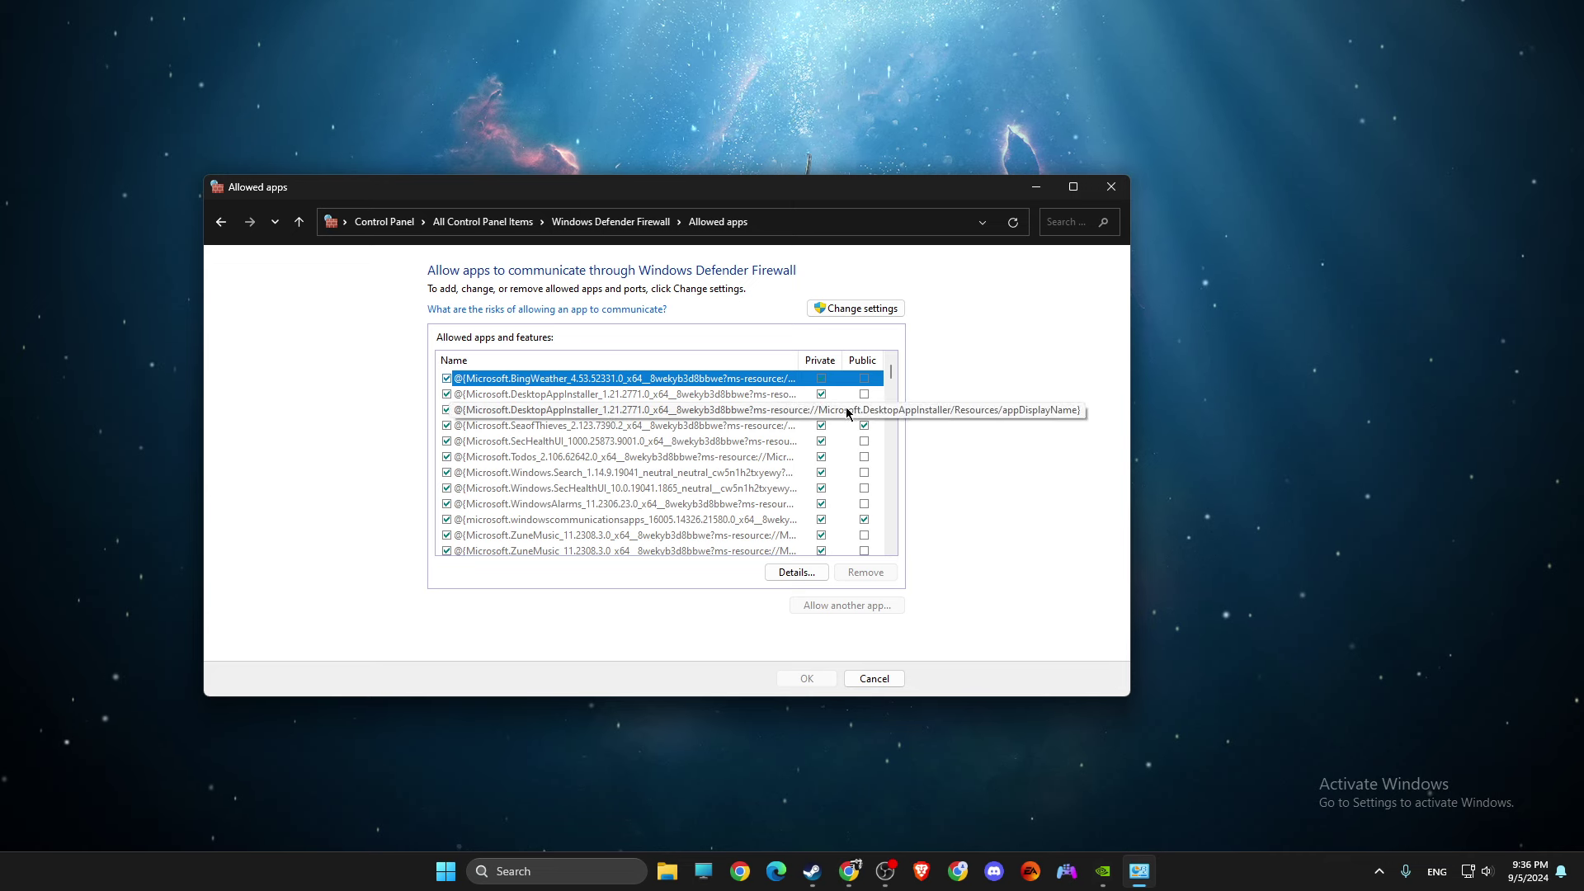
pyautogui.click(859, 308)
# Try adding NBA2K25.exe as an allowed app; it's already an exception, so close the dialog.
pyautogui.click(839, 607)
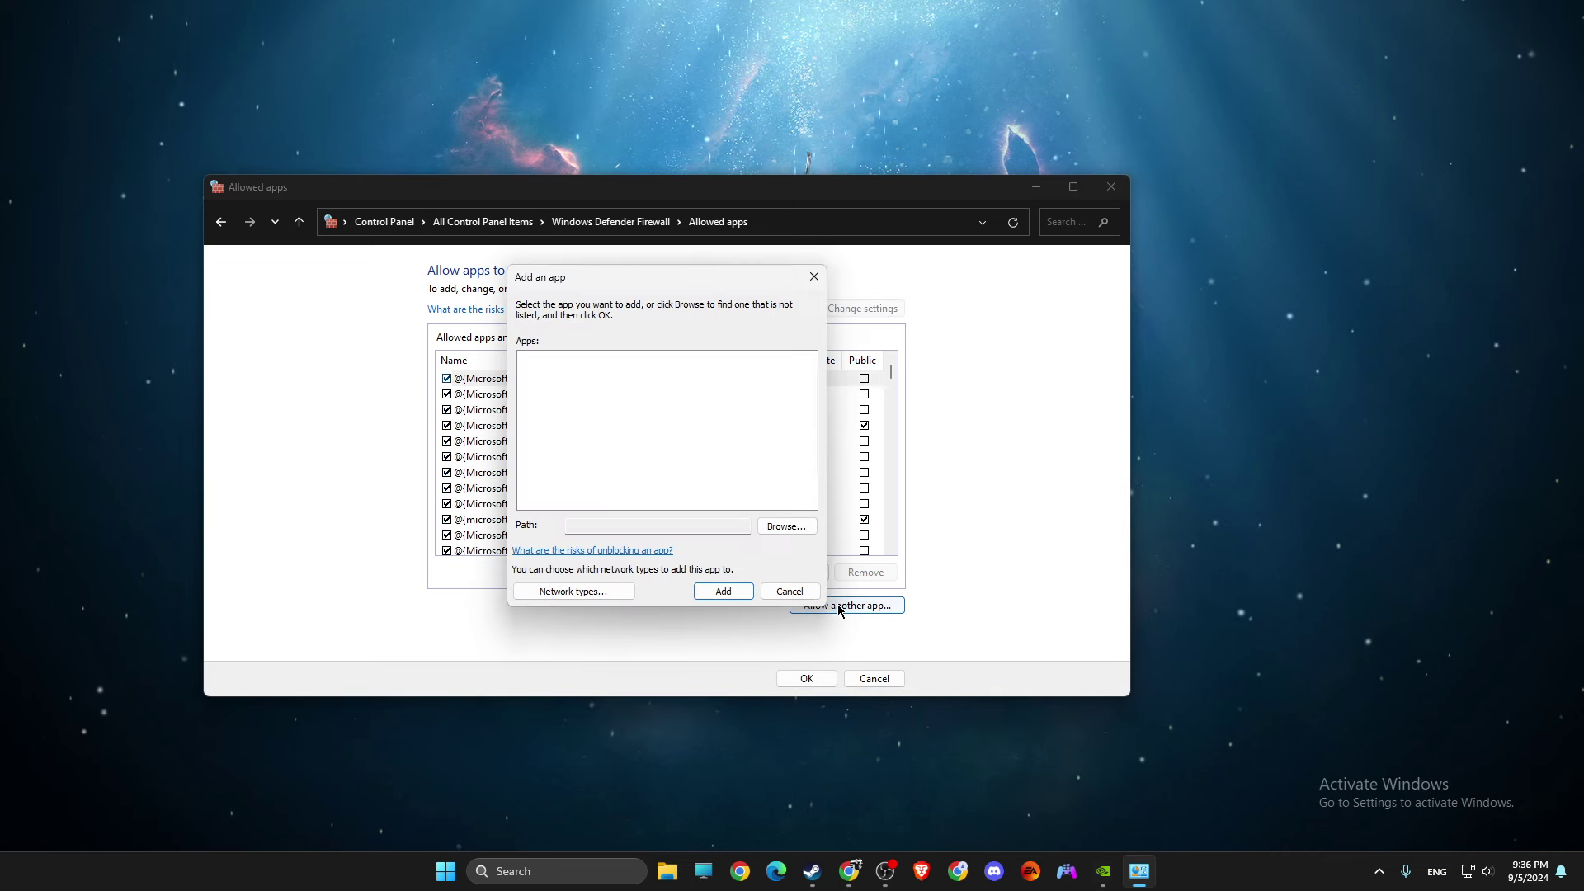
pyautogui.click(786, 526)
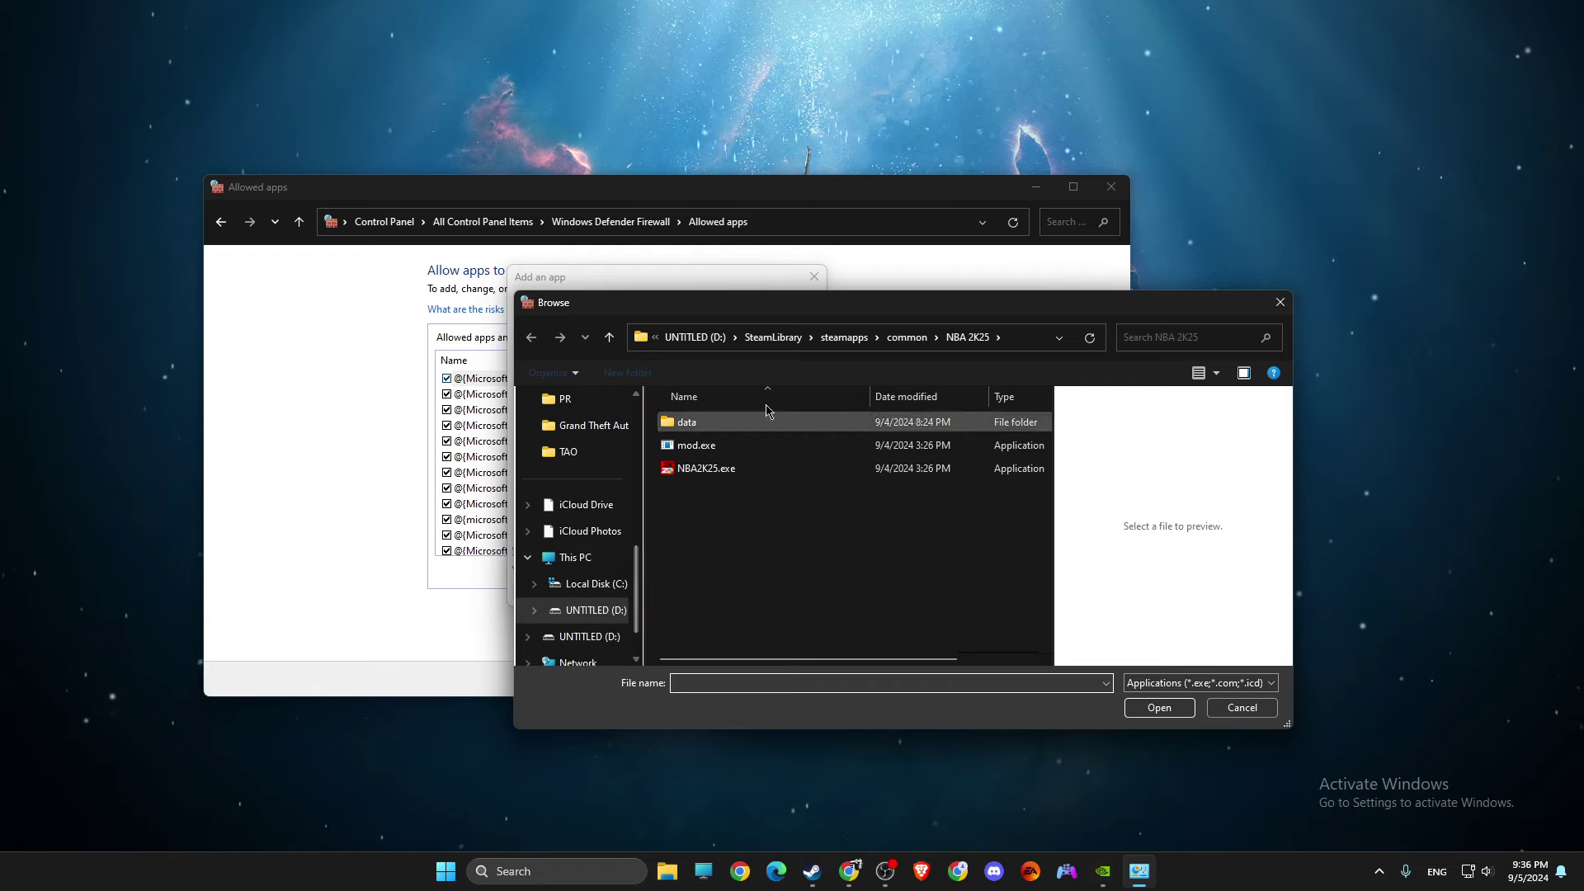
pyautogui.click(706, 468)
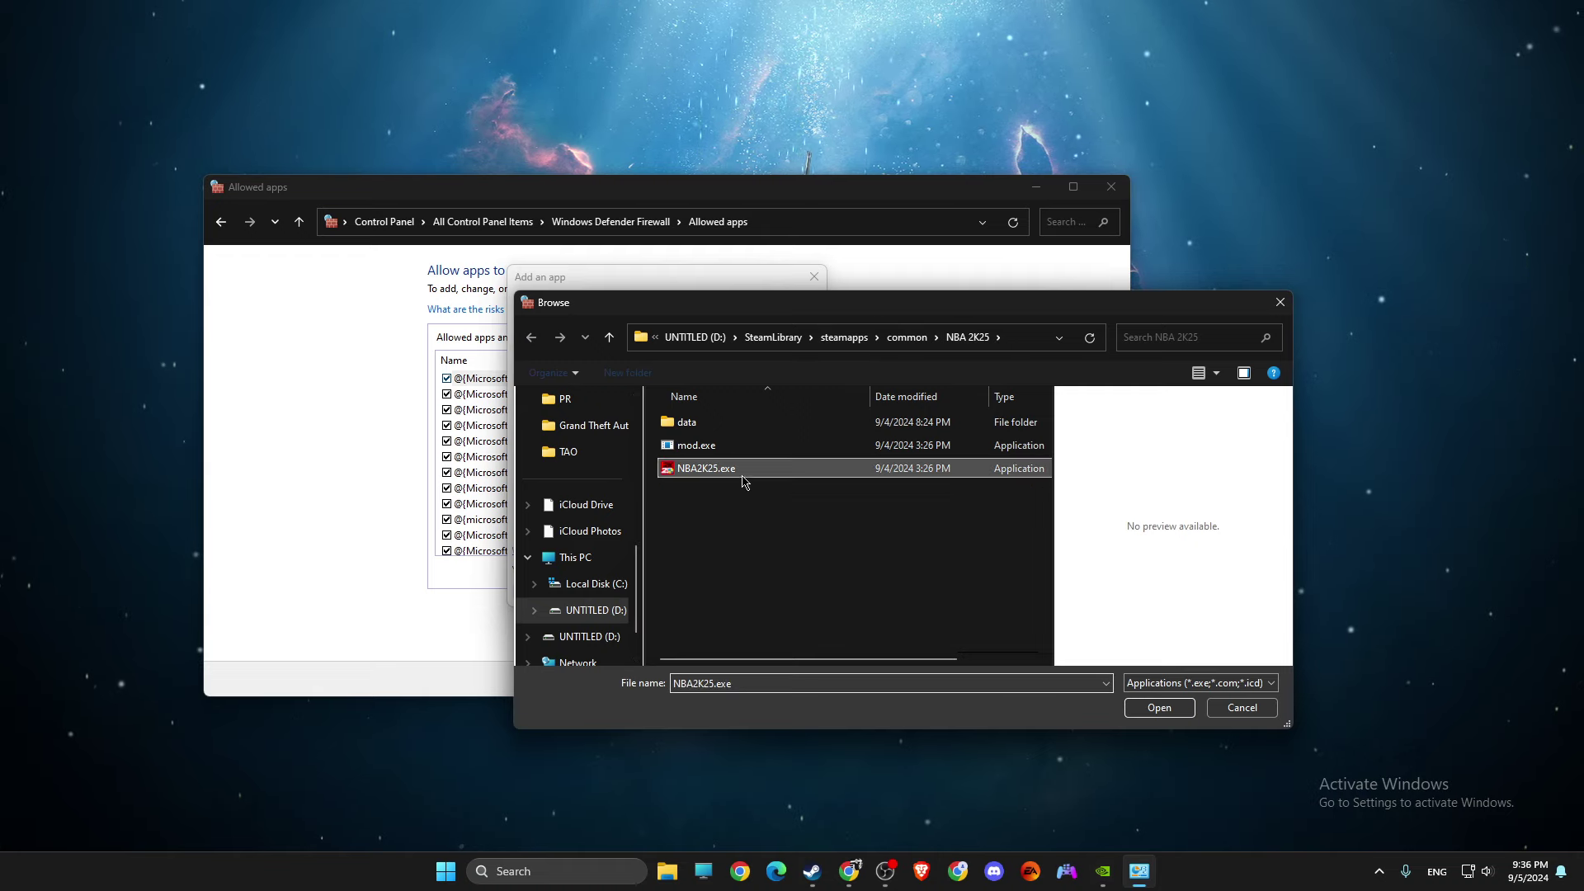
pyautogui.click(1160, 707)
pyautogui.click(722, 592)
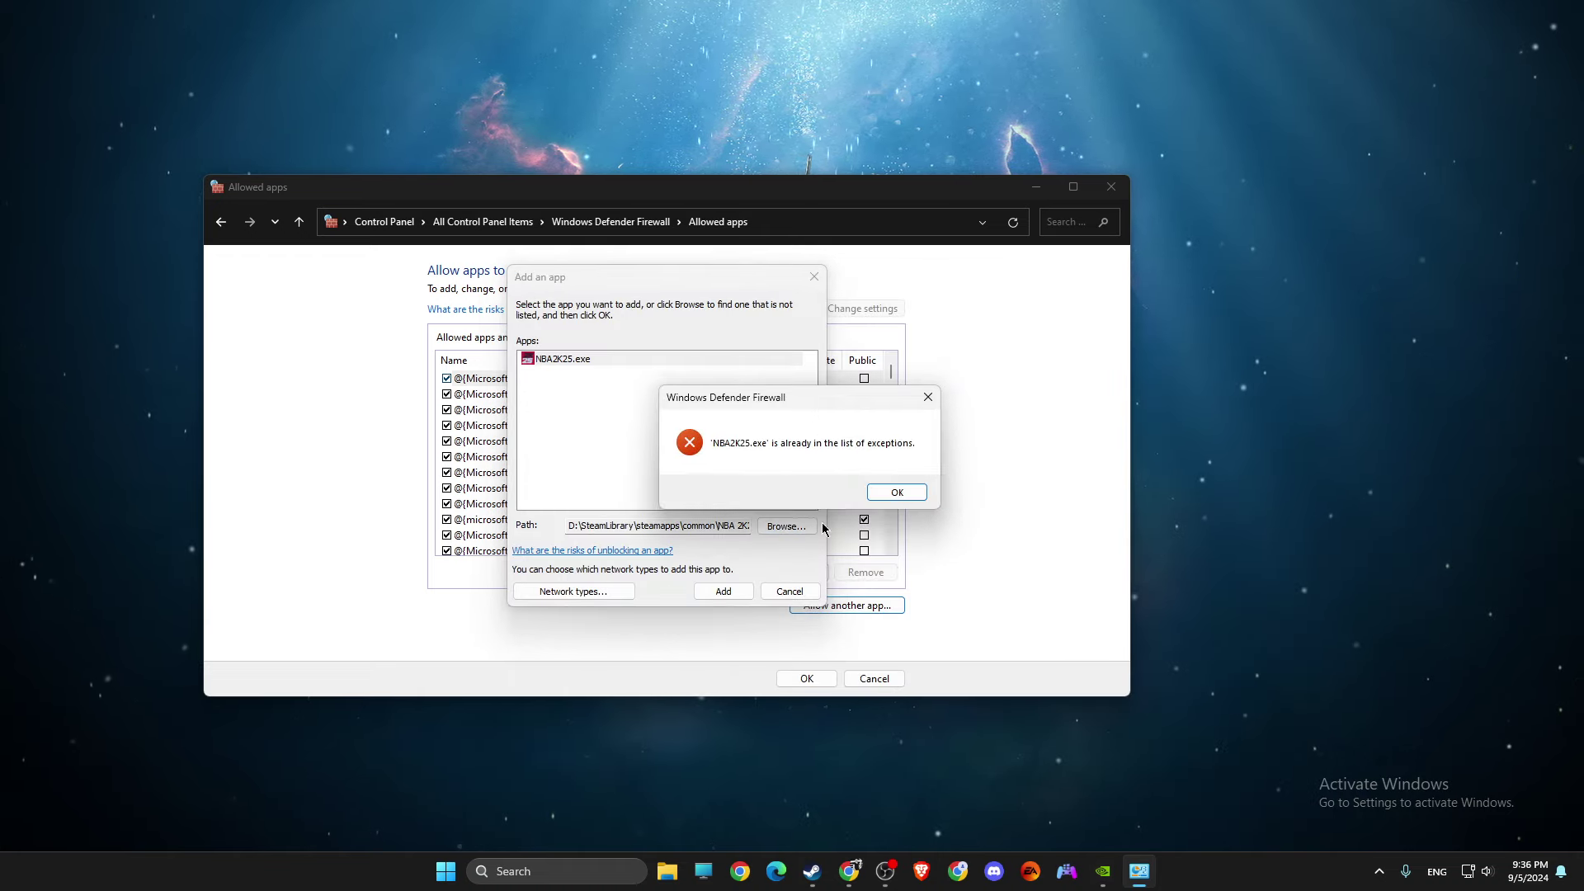
pyautogui.click(930, 399)
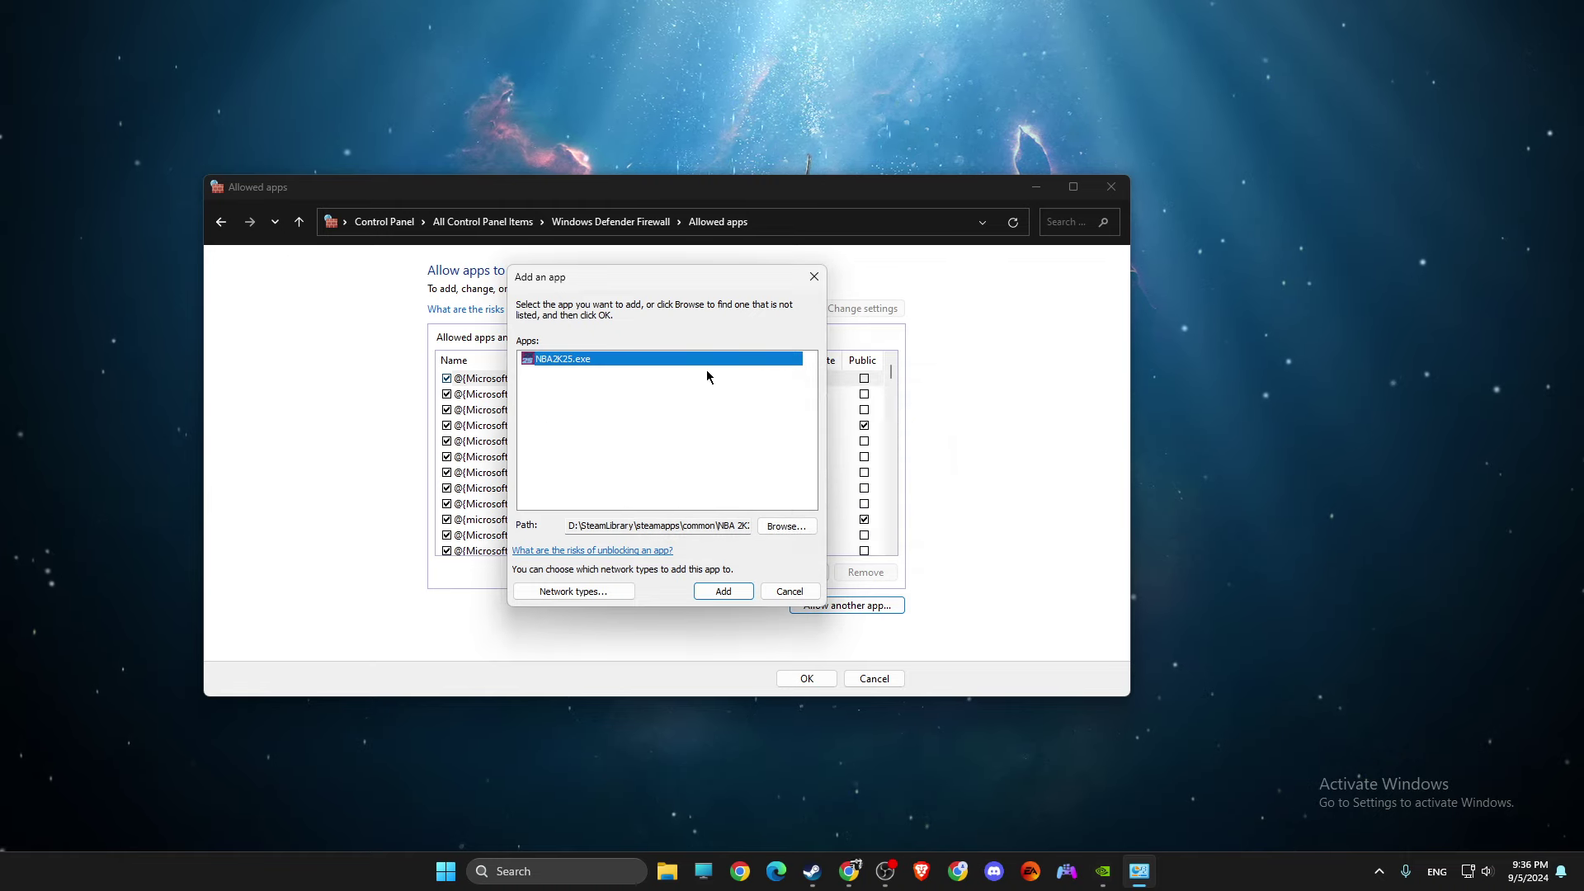
pyautogui.click(789, 592)
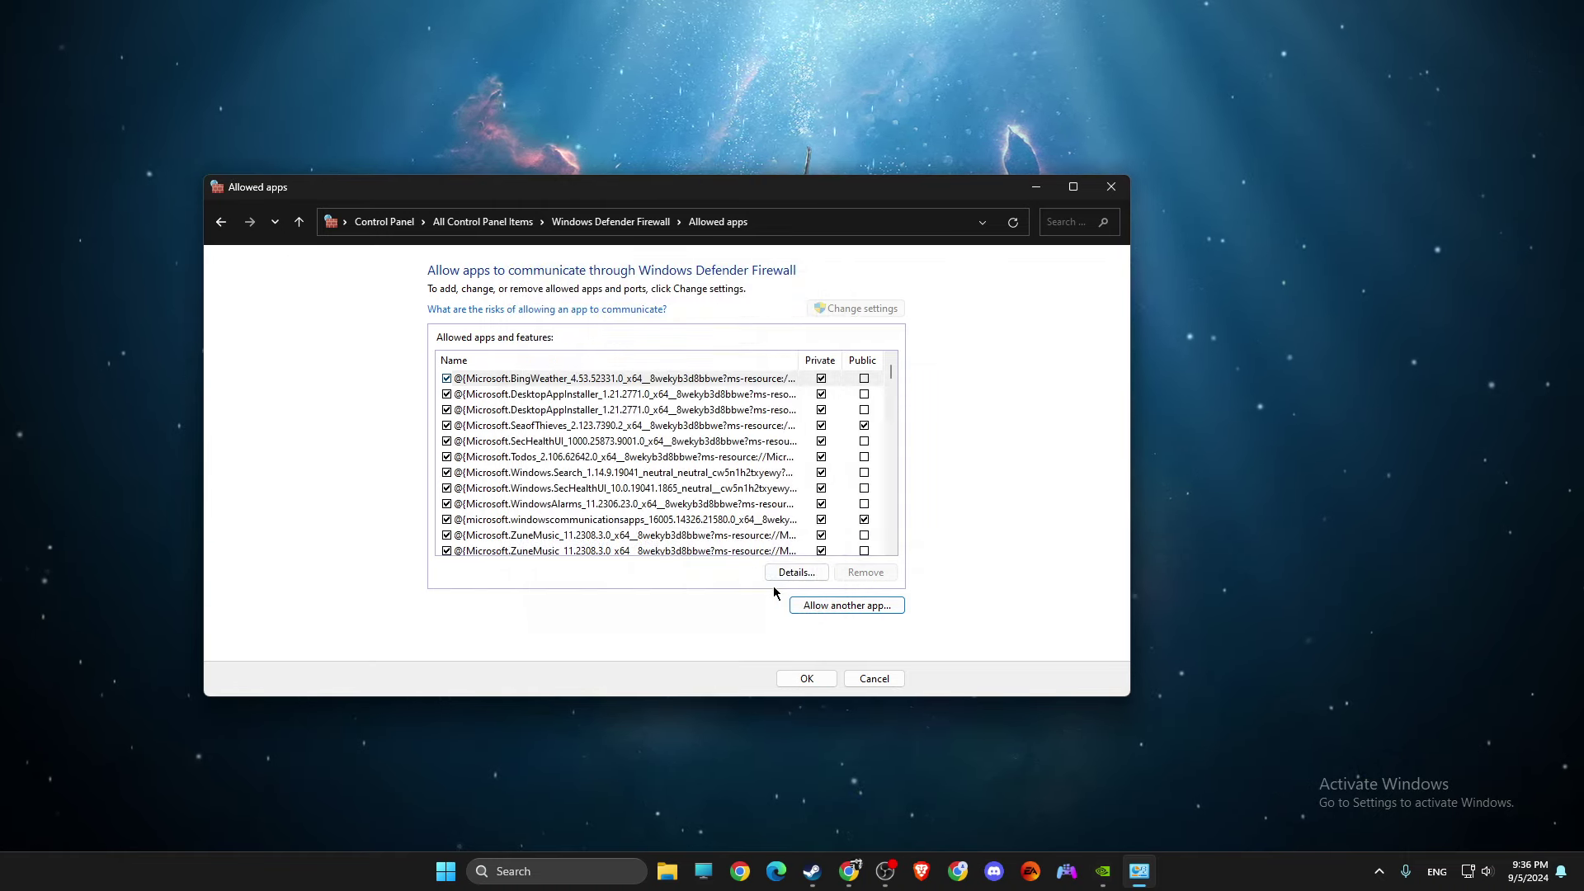
# Close the firewall window and open Virus & threat protection settings in Windows Security.
pyautogui.click(1111, 186)
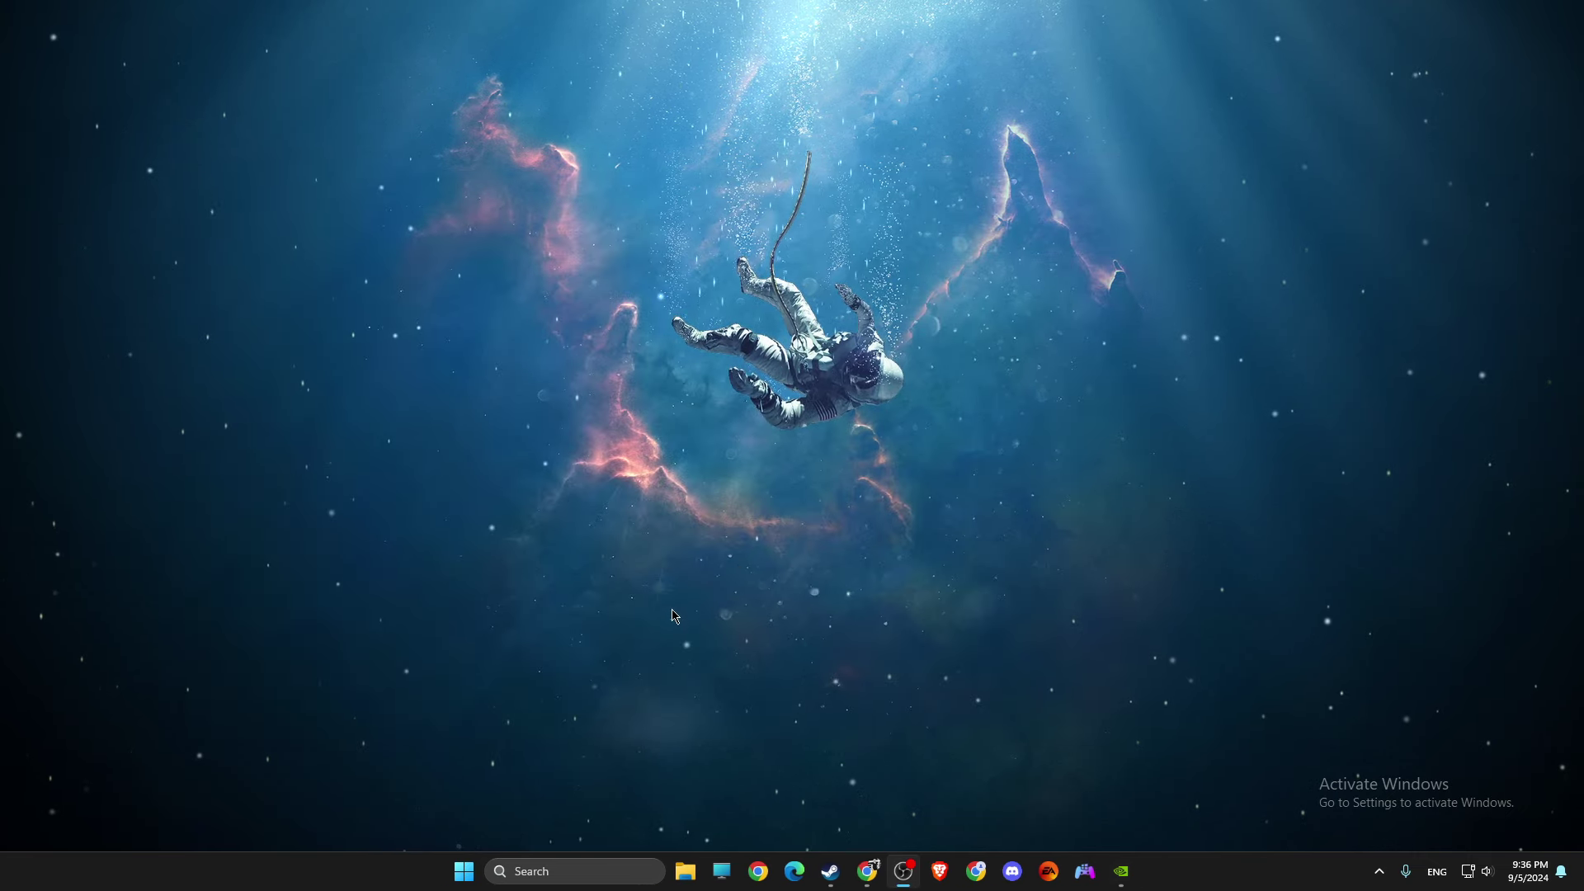
pyautogui.click(568, 873)
pyautogui.write('virus & threat protection')
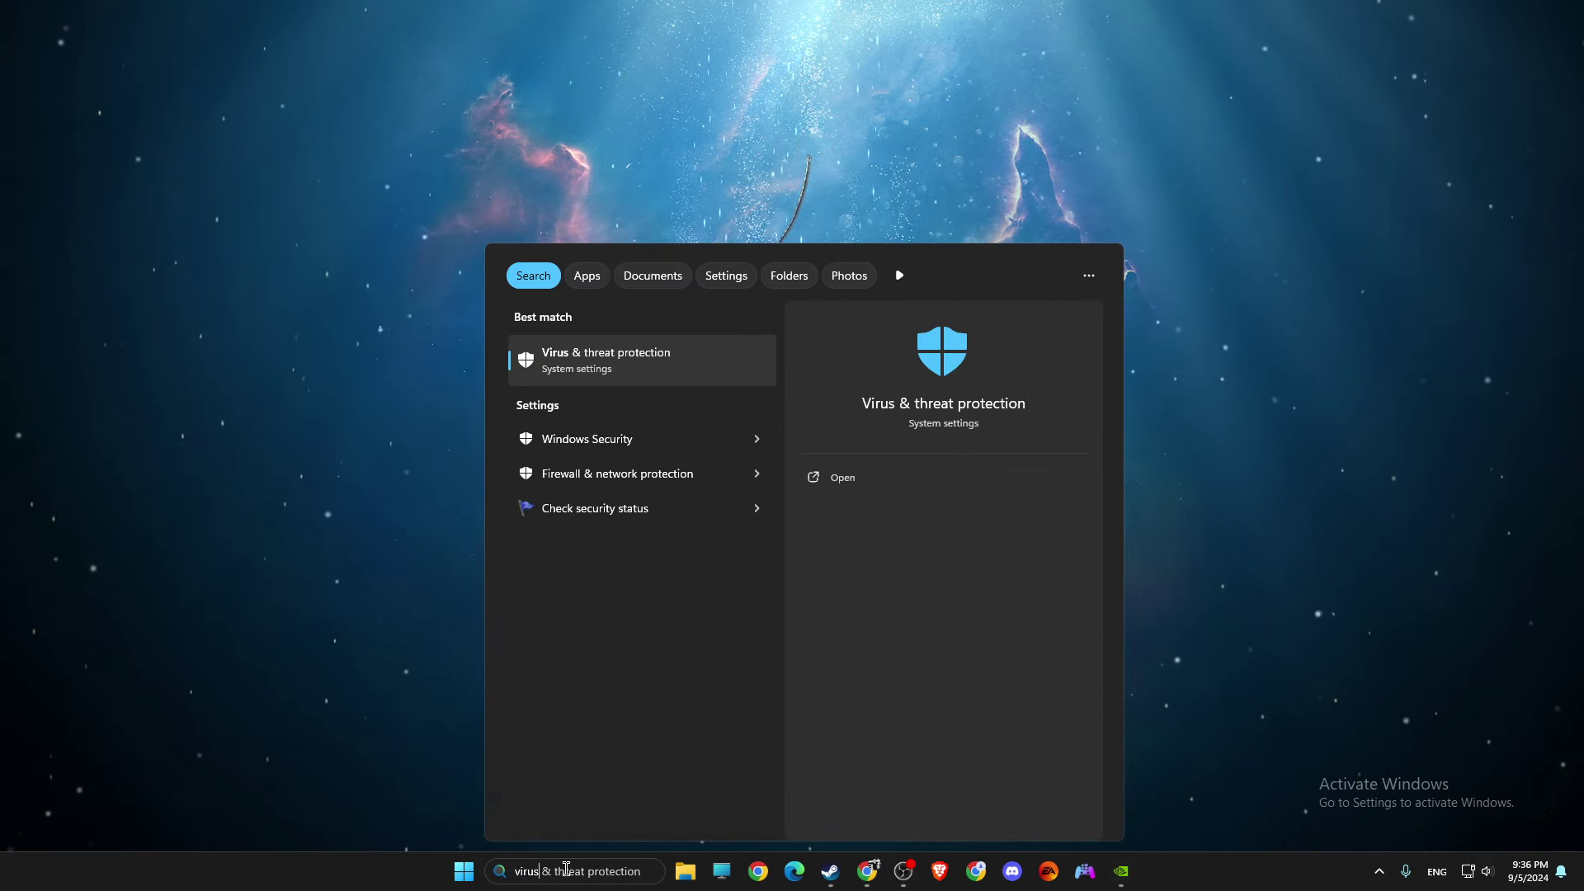
pyautogui.click(599, 355)
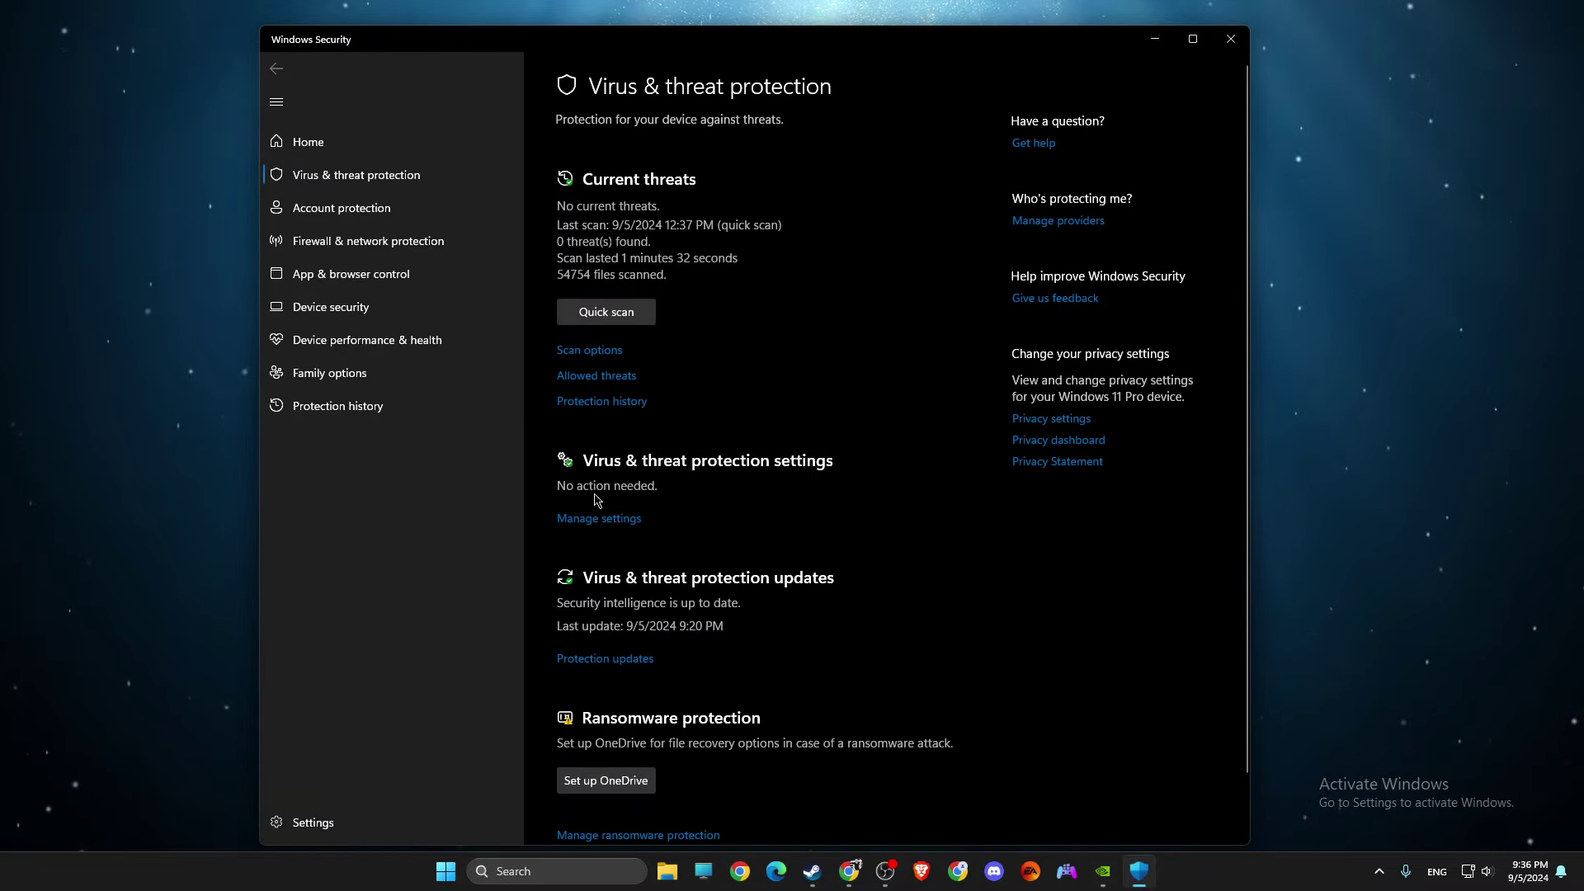
pyautogui.click(597, 519)
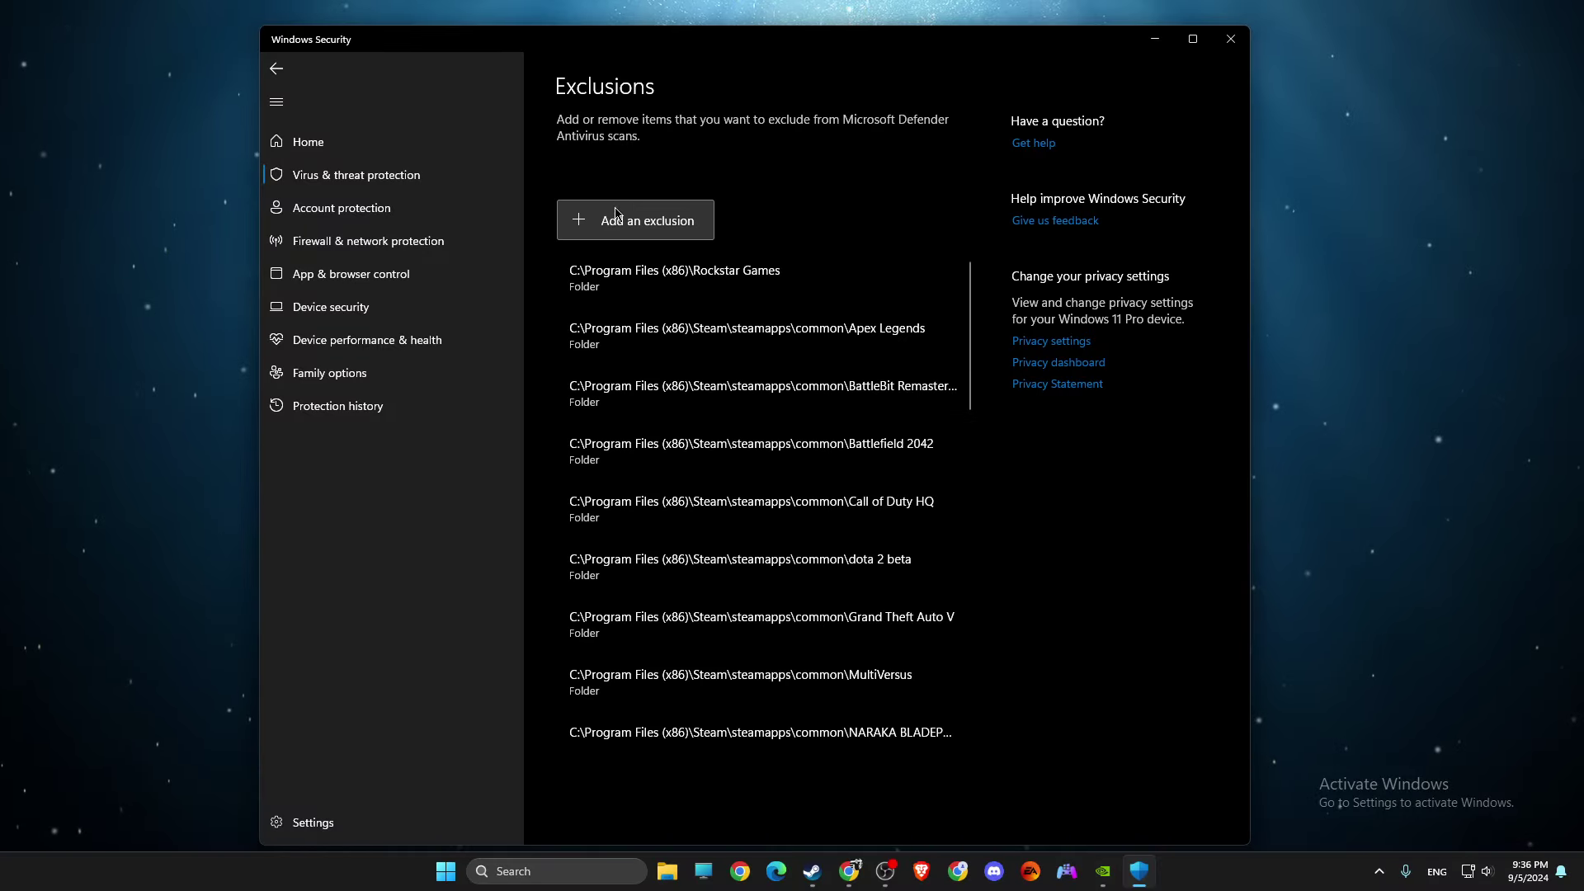
# Pick the NBA 2K25 game folder as a Defender folder exclusion, then close Windows Security.
pyautogui.click(625, 227)
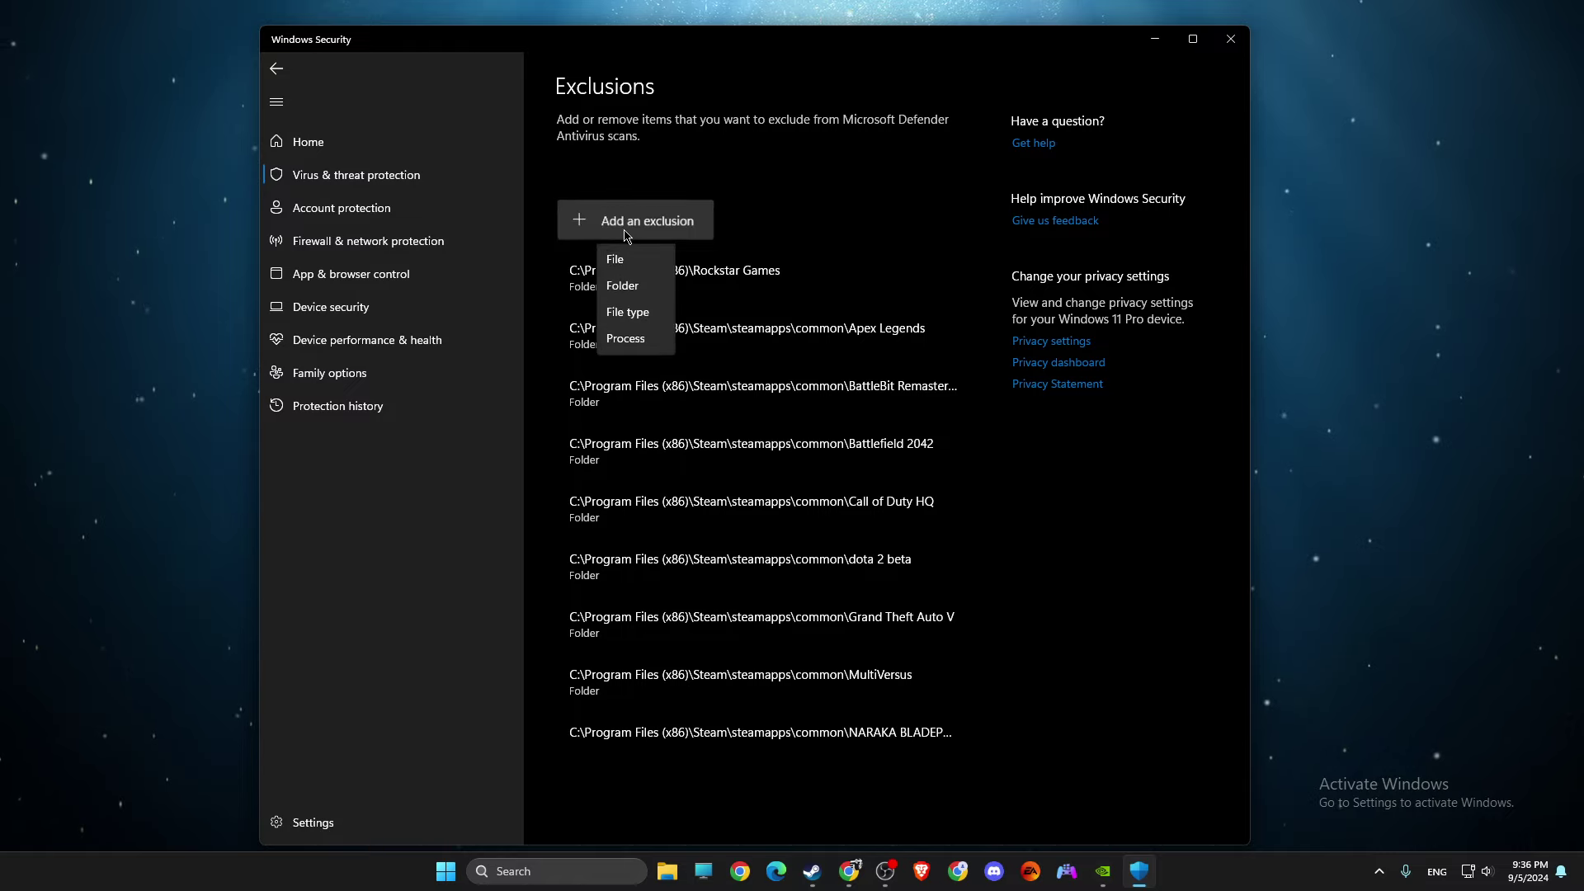
pyautogui.click(625, 285)
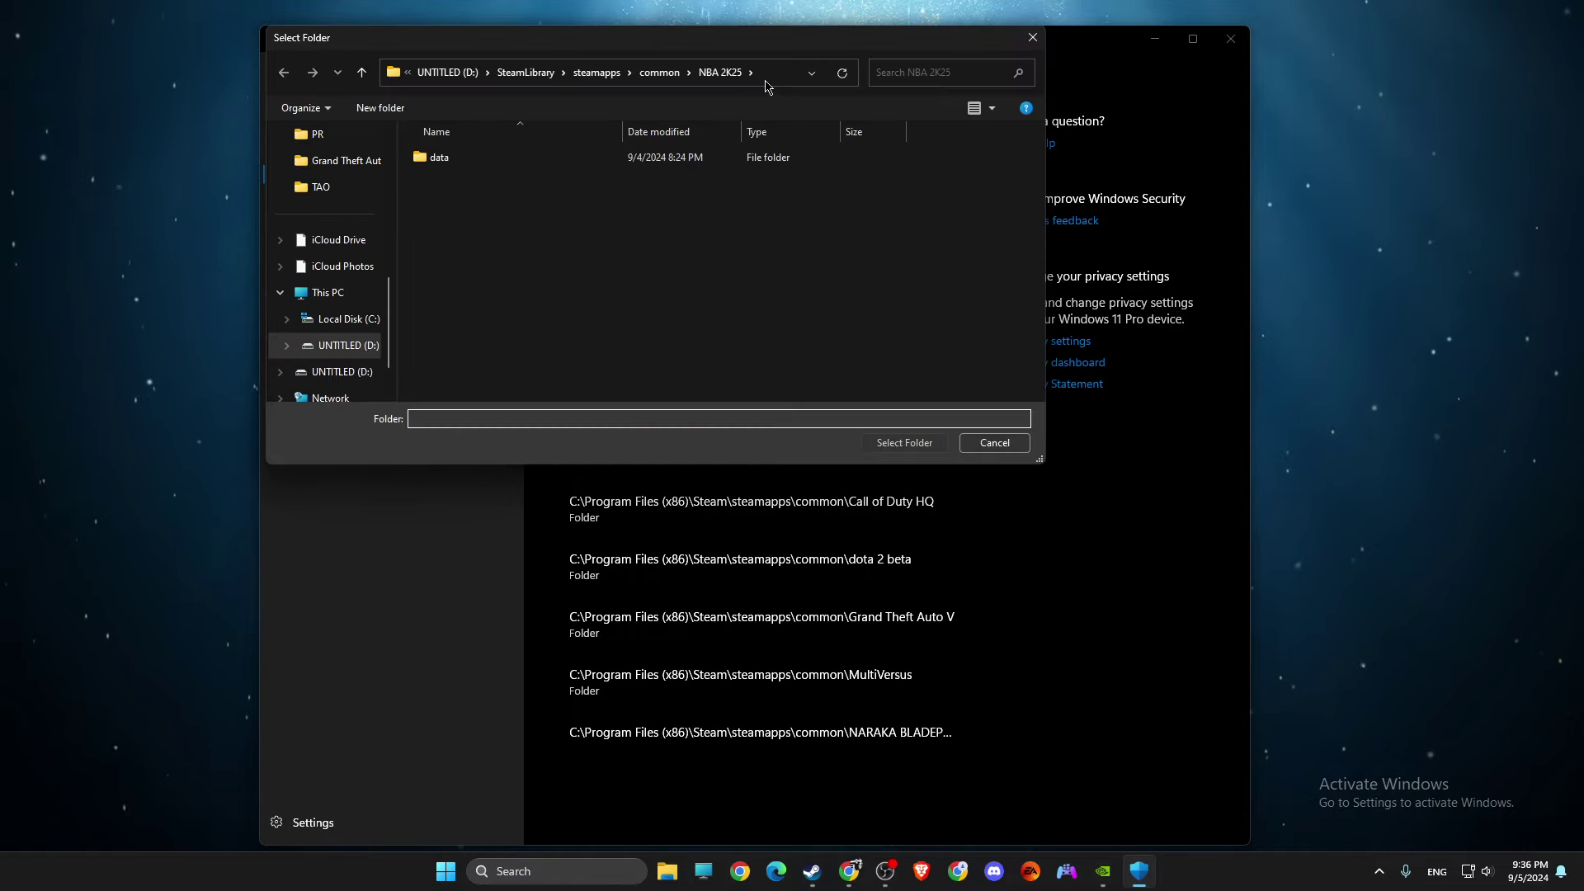
pyautogui.click(767, 76)
pyautogui.press('Escape')
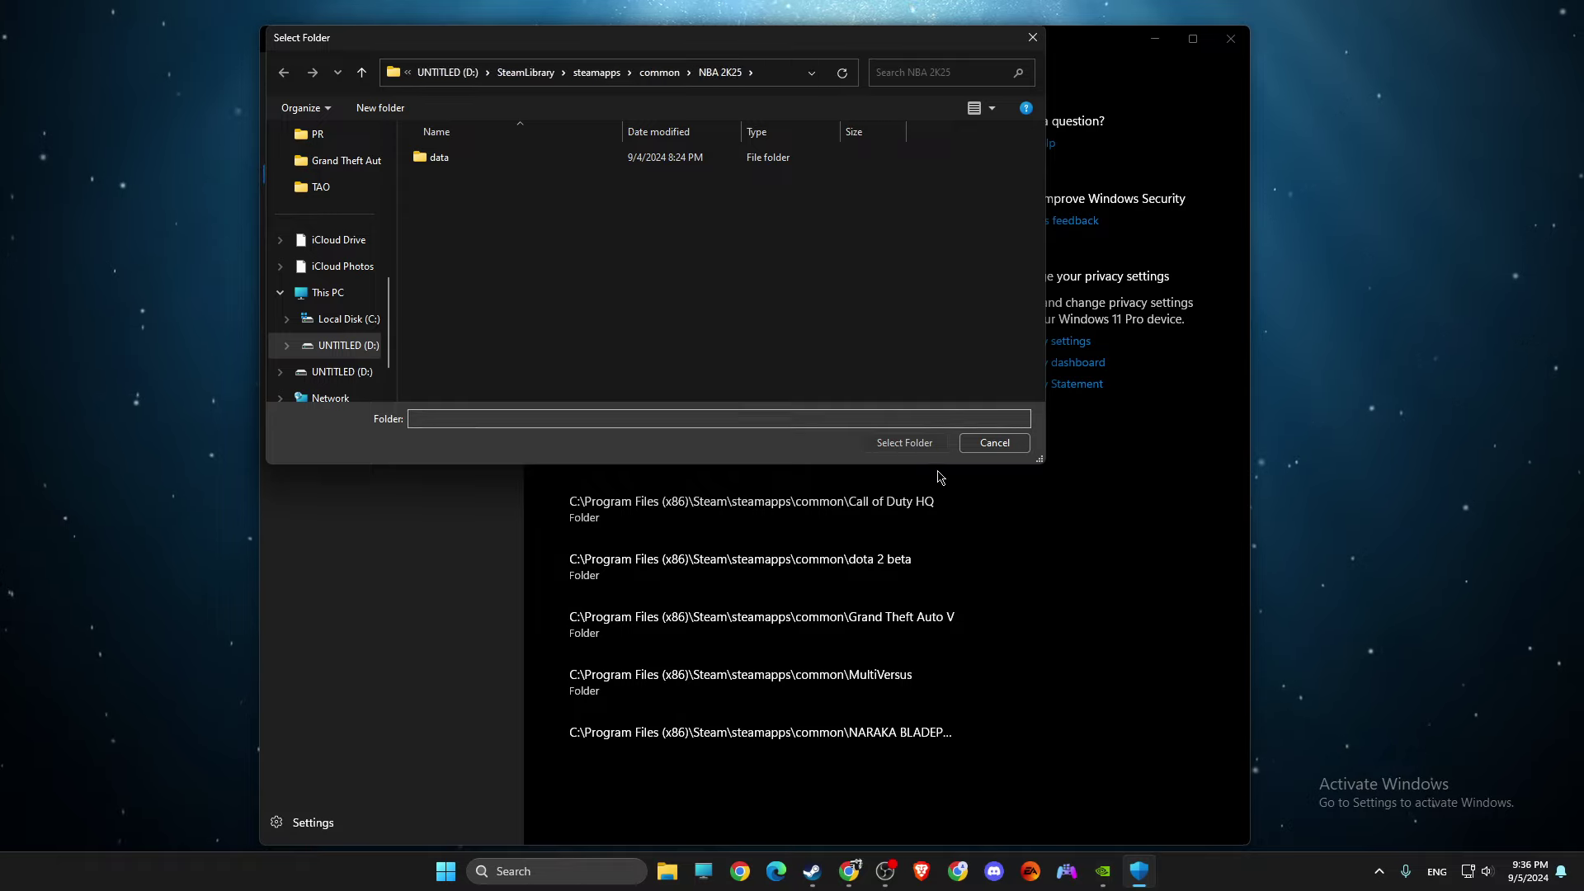
pyautogui.click(993, 443)
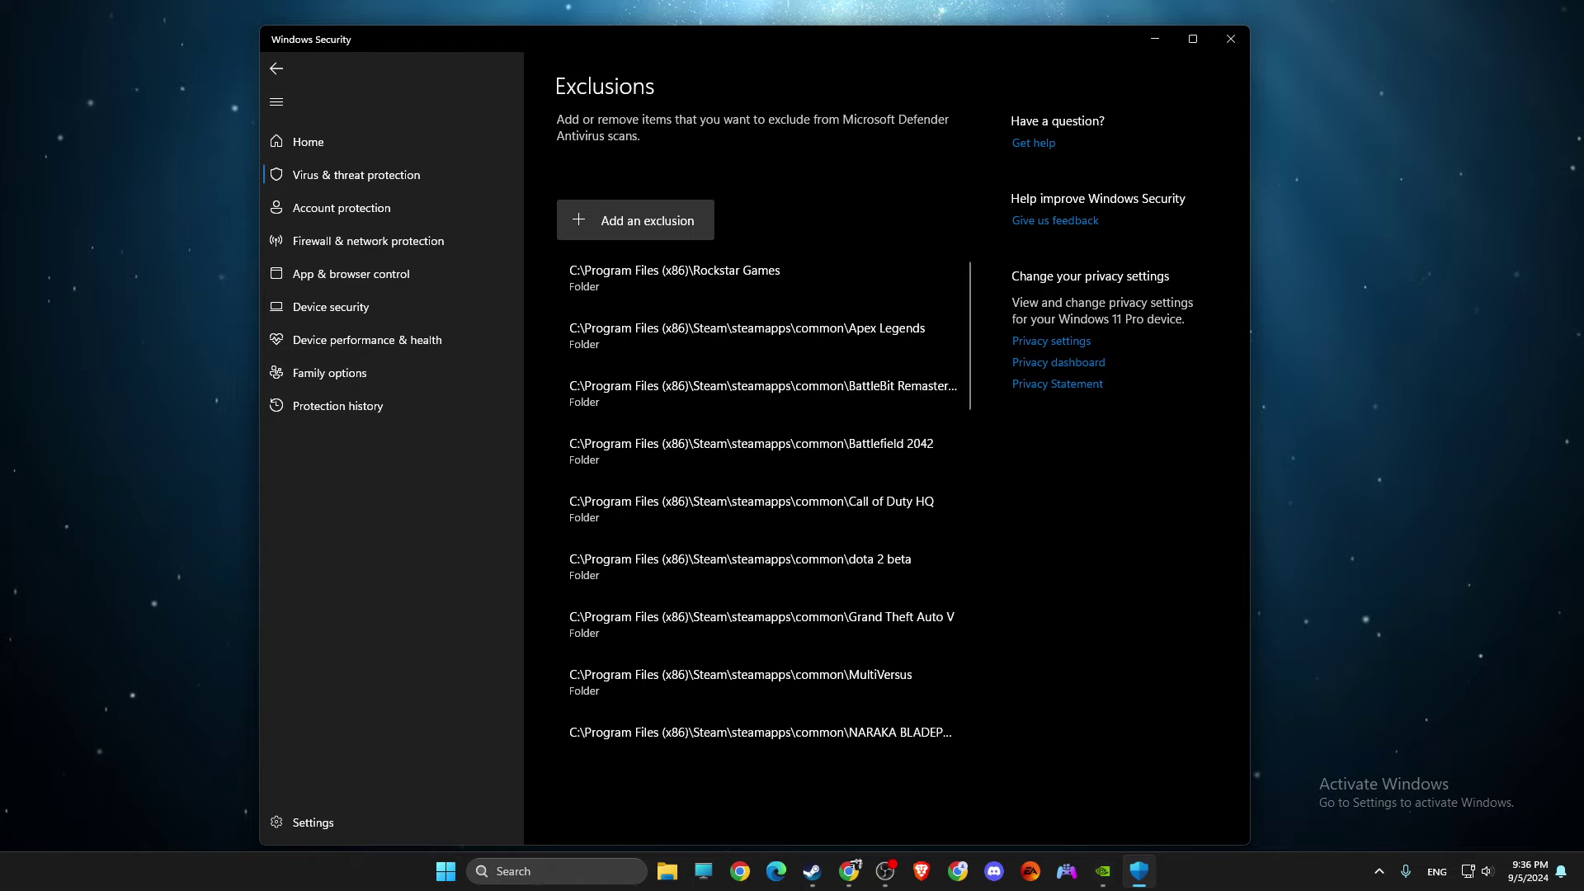
pyautogui.click(1230, 39)
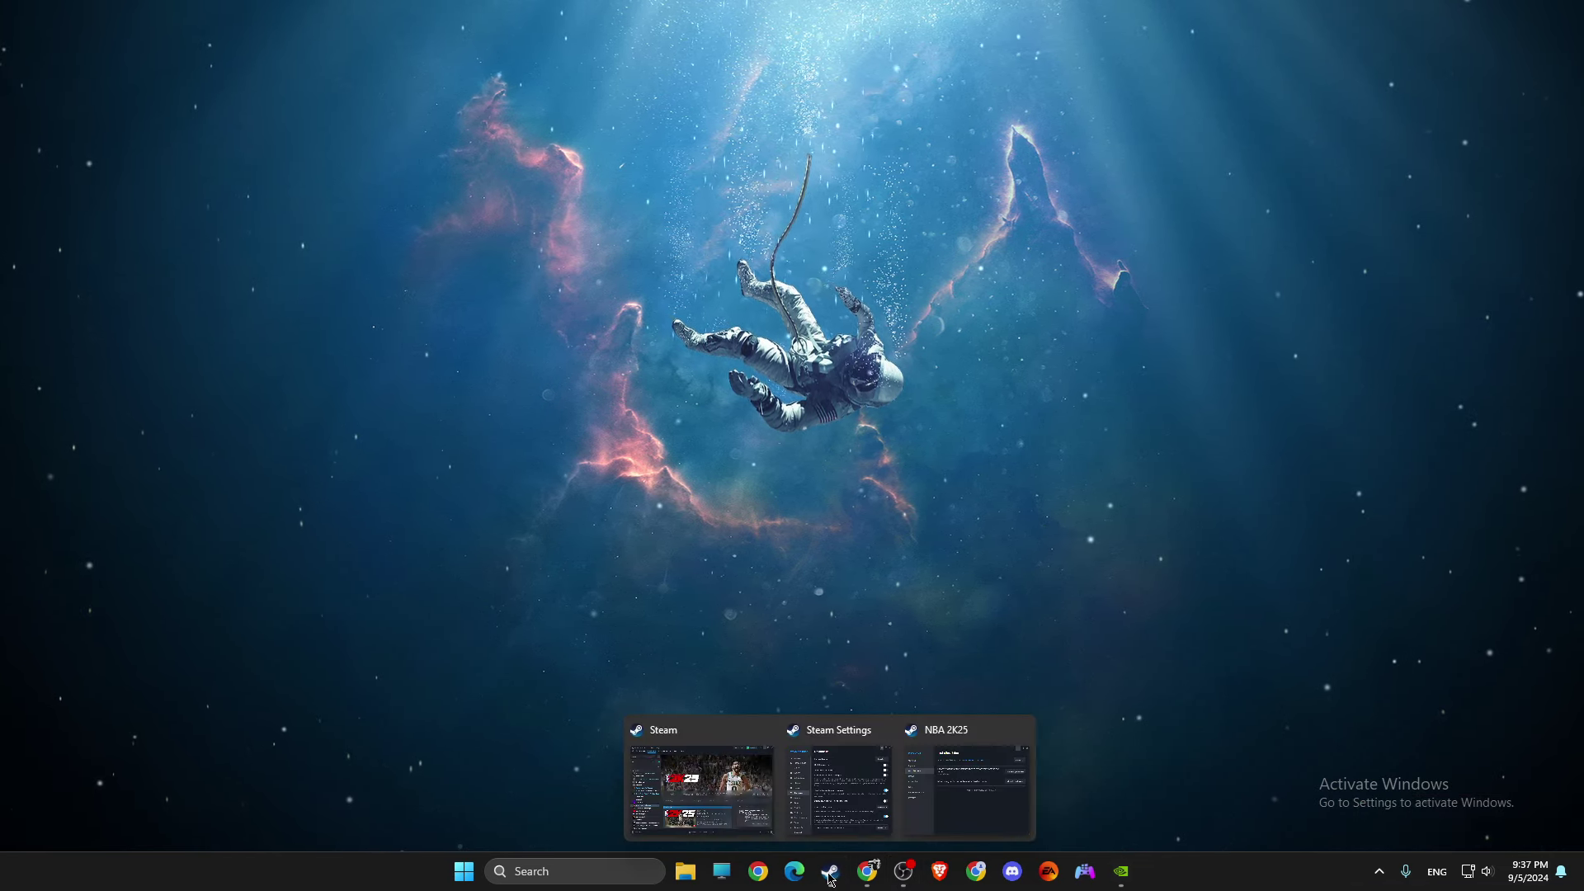
# Confirm in NBA 2K25's General properties that Steam Overlay is off, then switch to GeForce Experience.
pyautogui.click(714, 800)
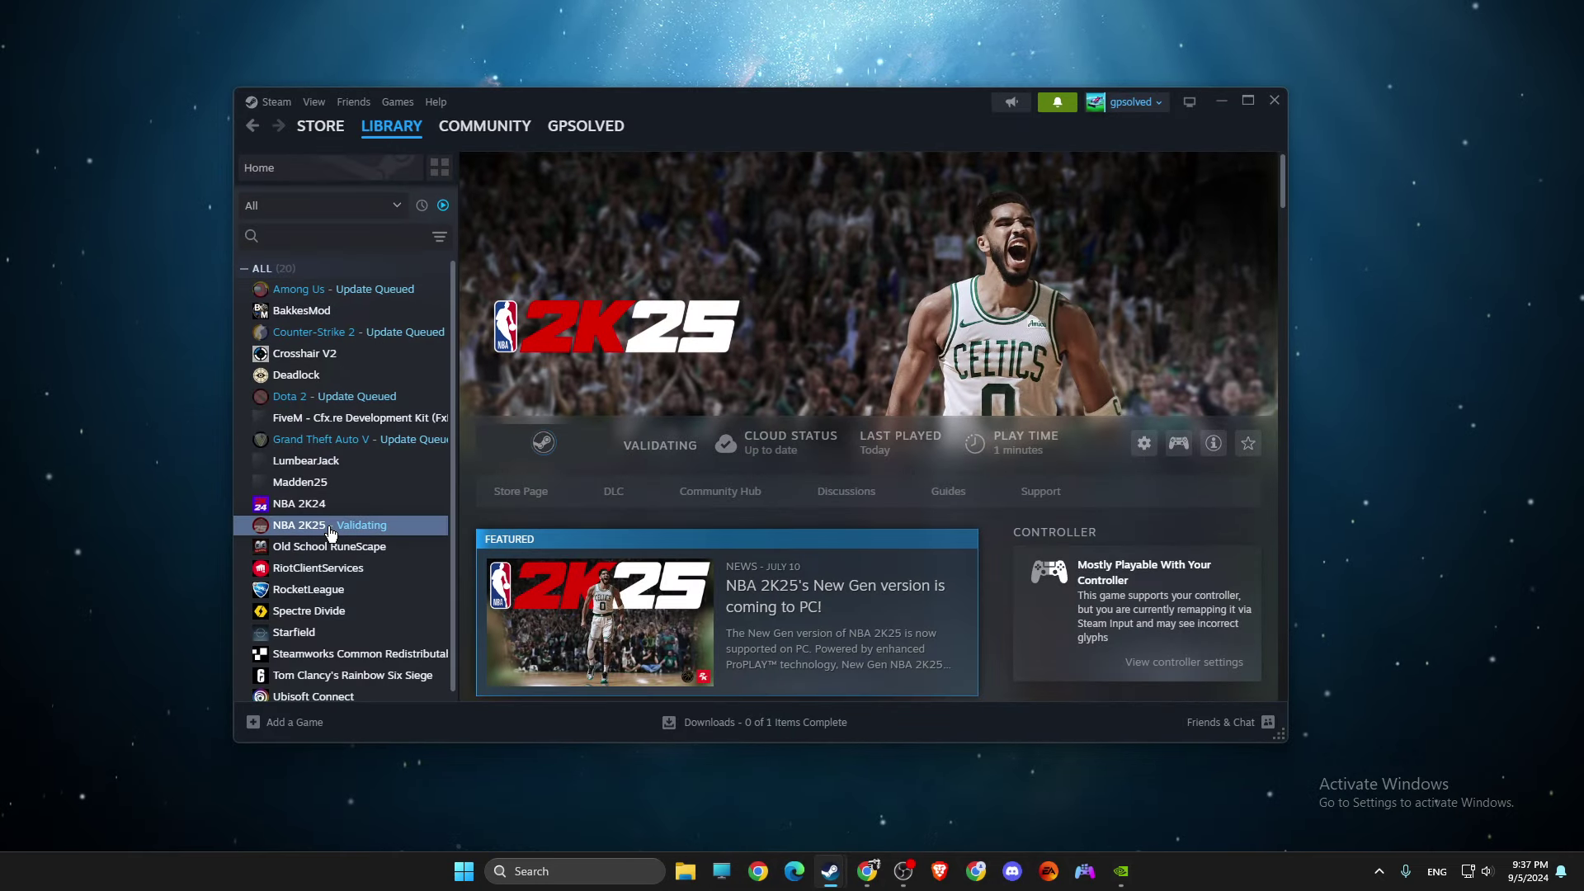
pyautogui.rightClick(331, 528)
pyautogui.click(375, 627)
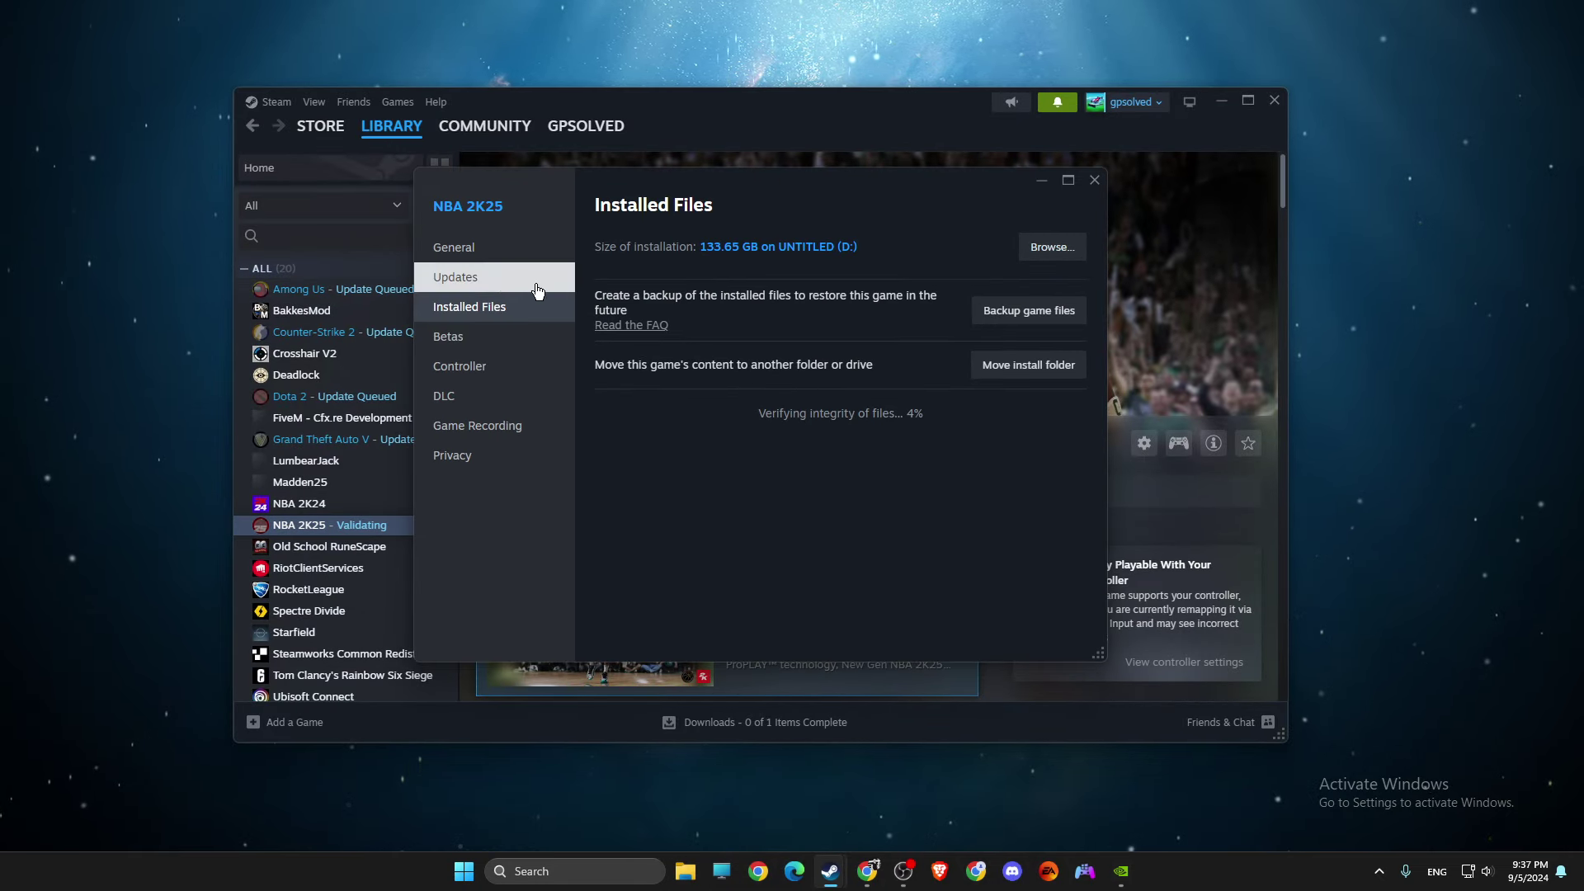
pyautogui.click(534, 263)
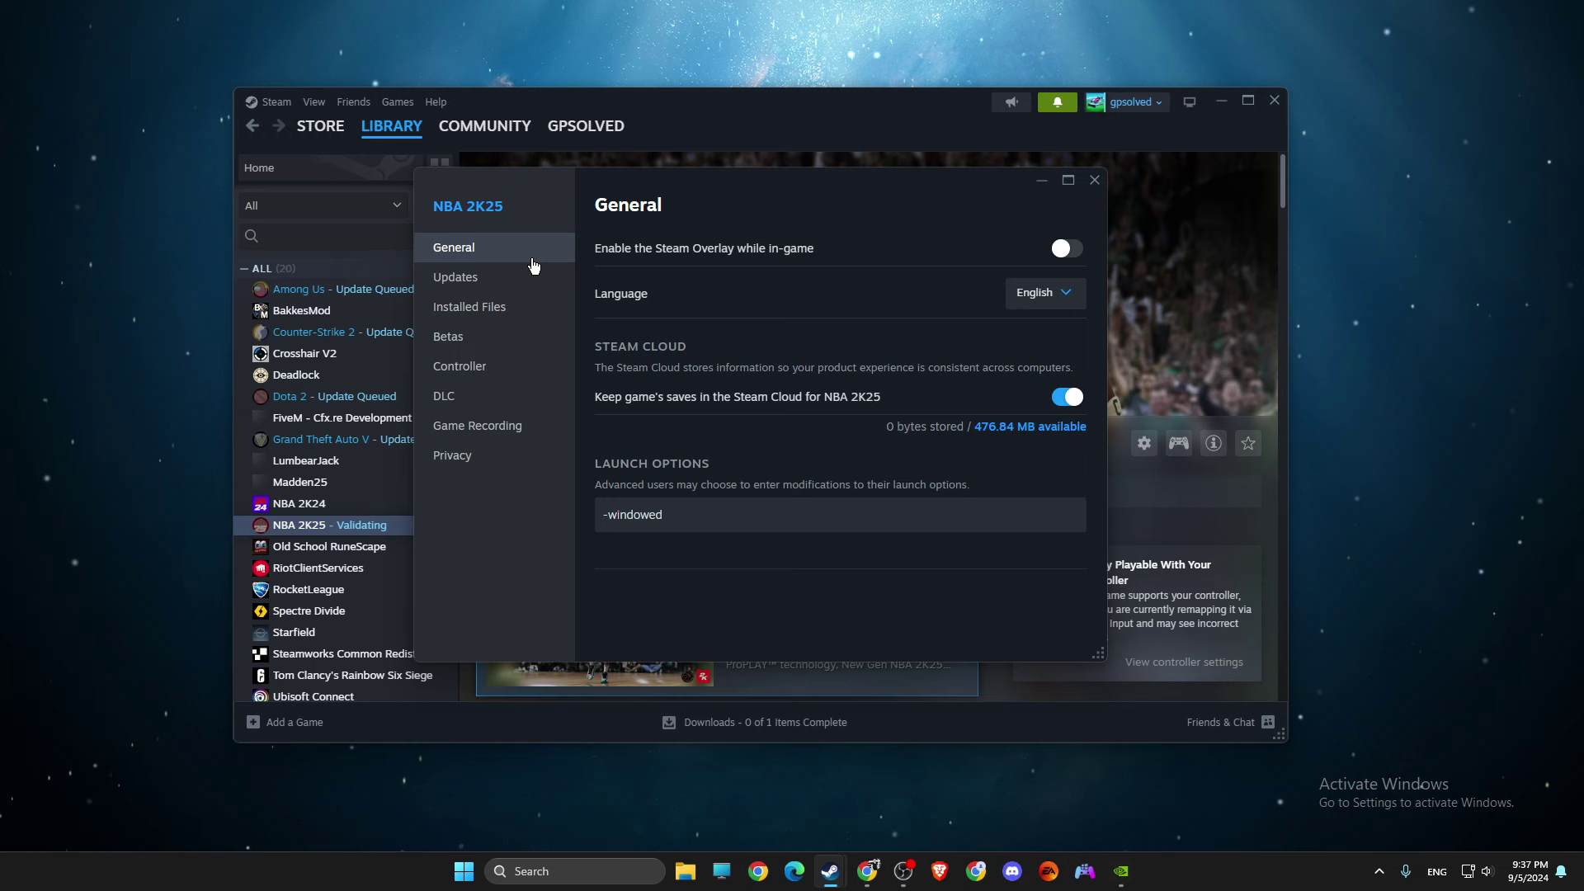
pyautogui.click(1094, 180)
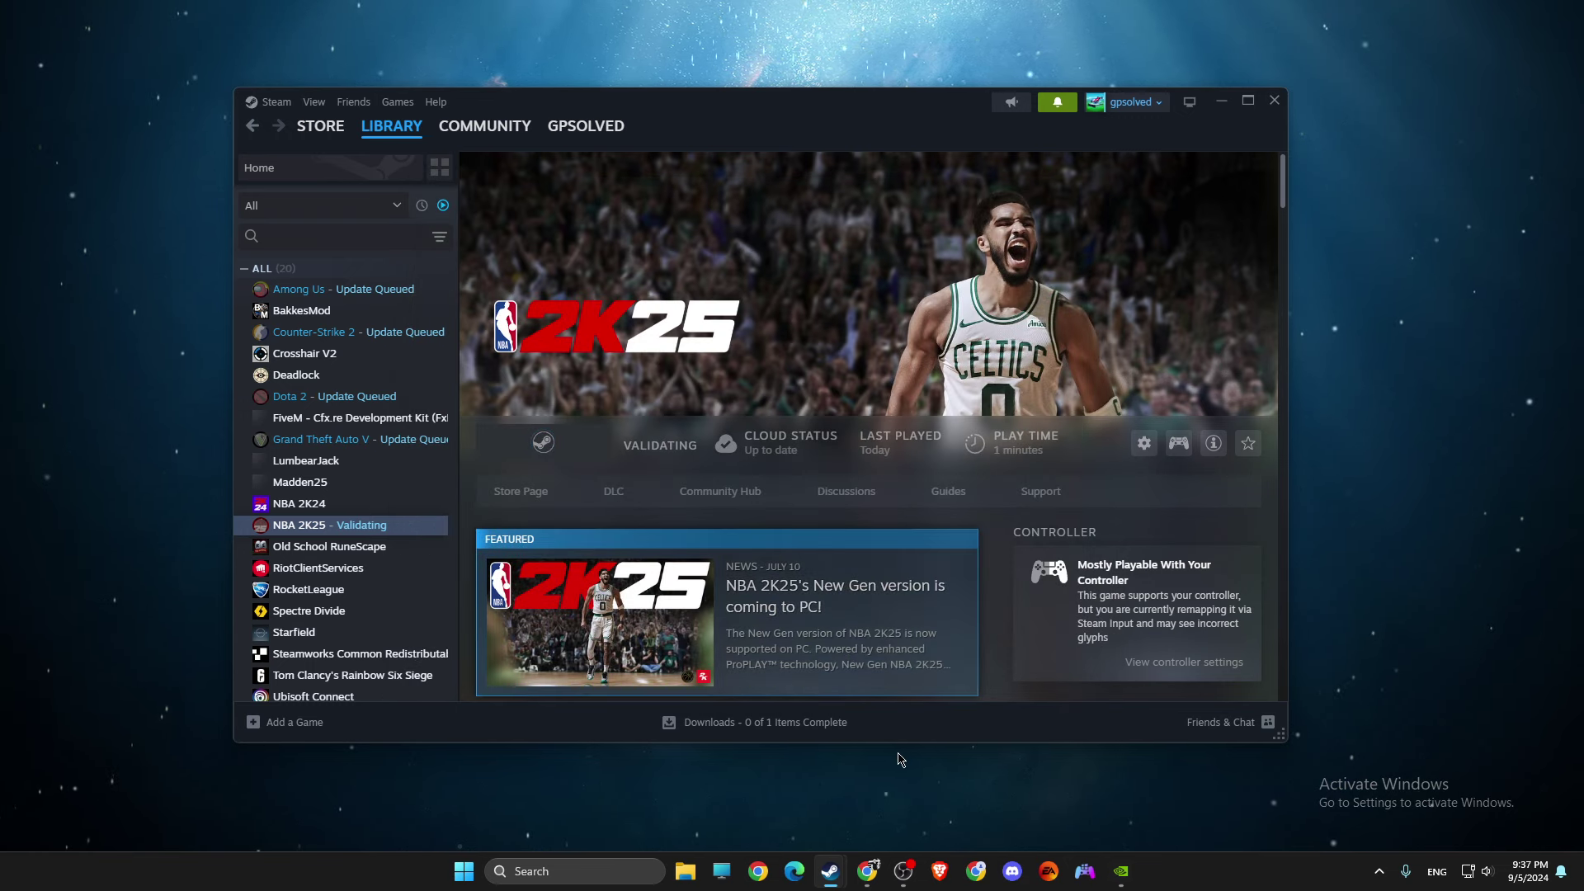
pyautogui.click(1122, 866)
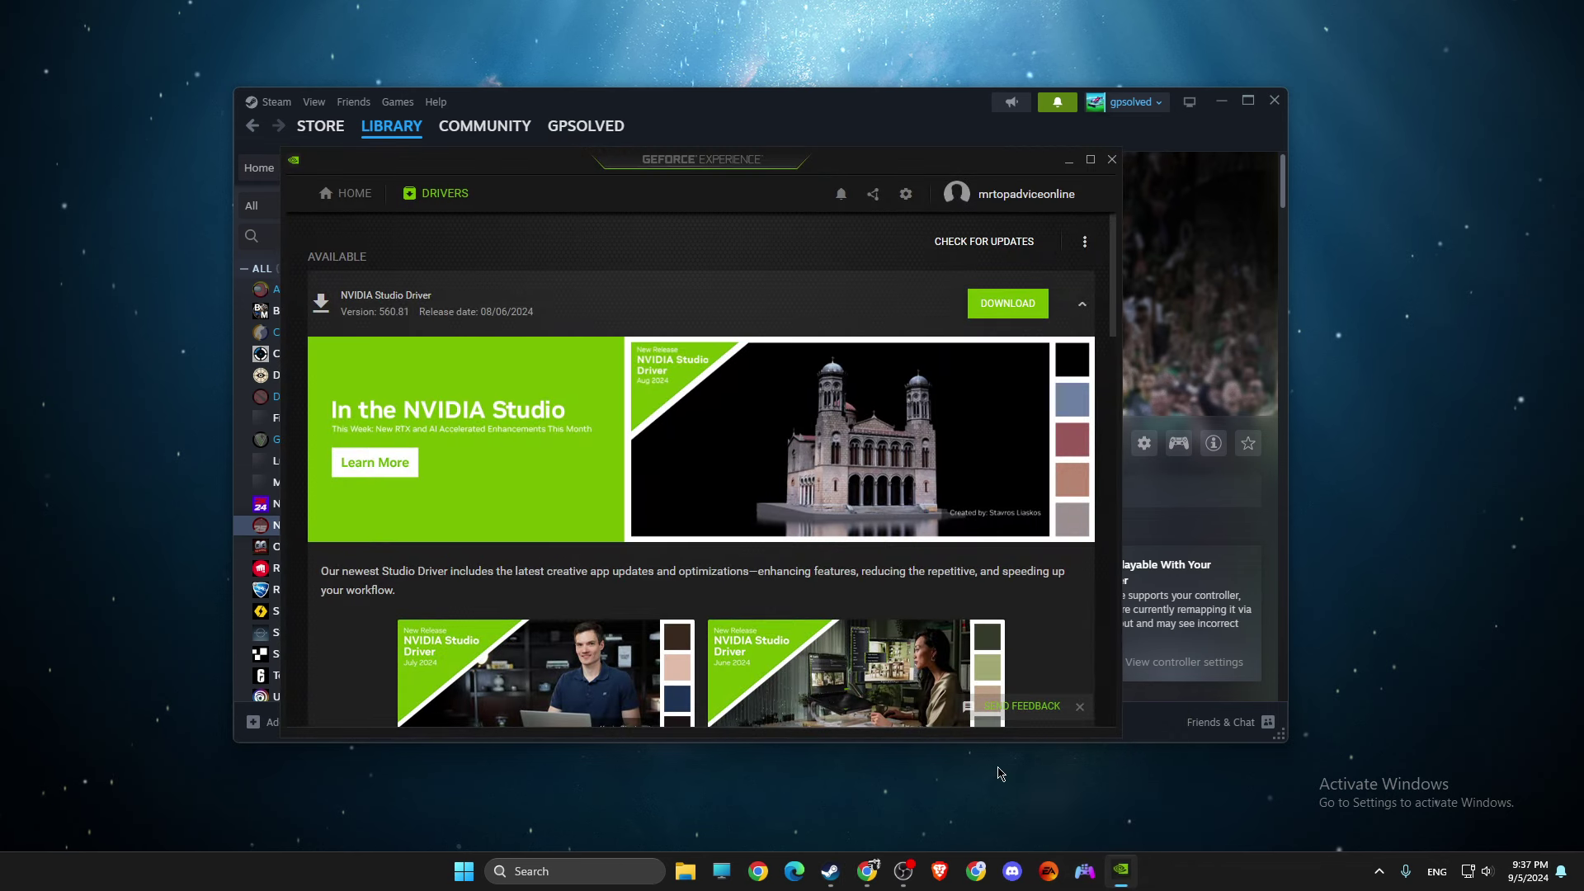
# Review GeForce Experience's Games & Apps, Account and General settings, confirming In-Game Overlay is off, then close it.
pyautogui.click(906, 195)
pyautogui.click(365, 321)
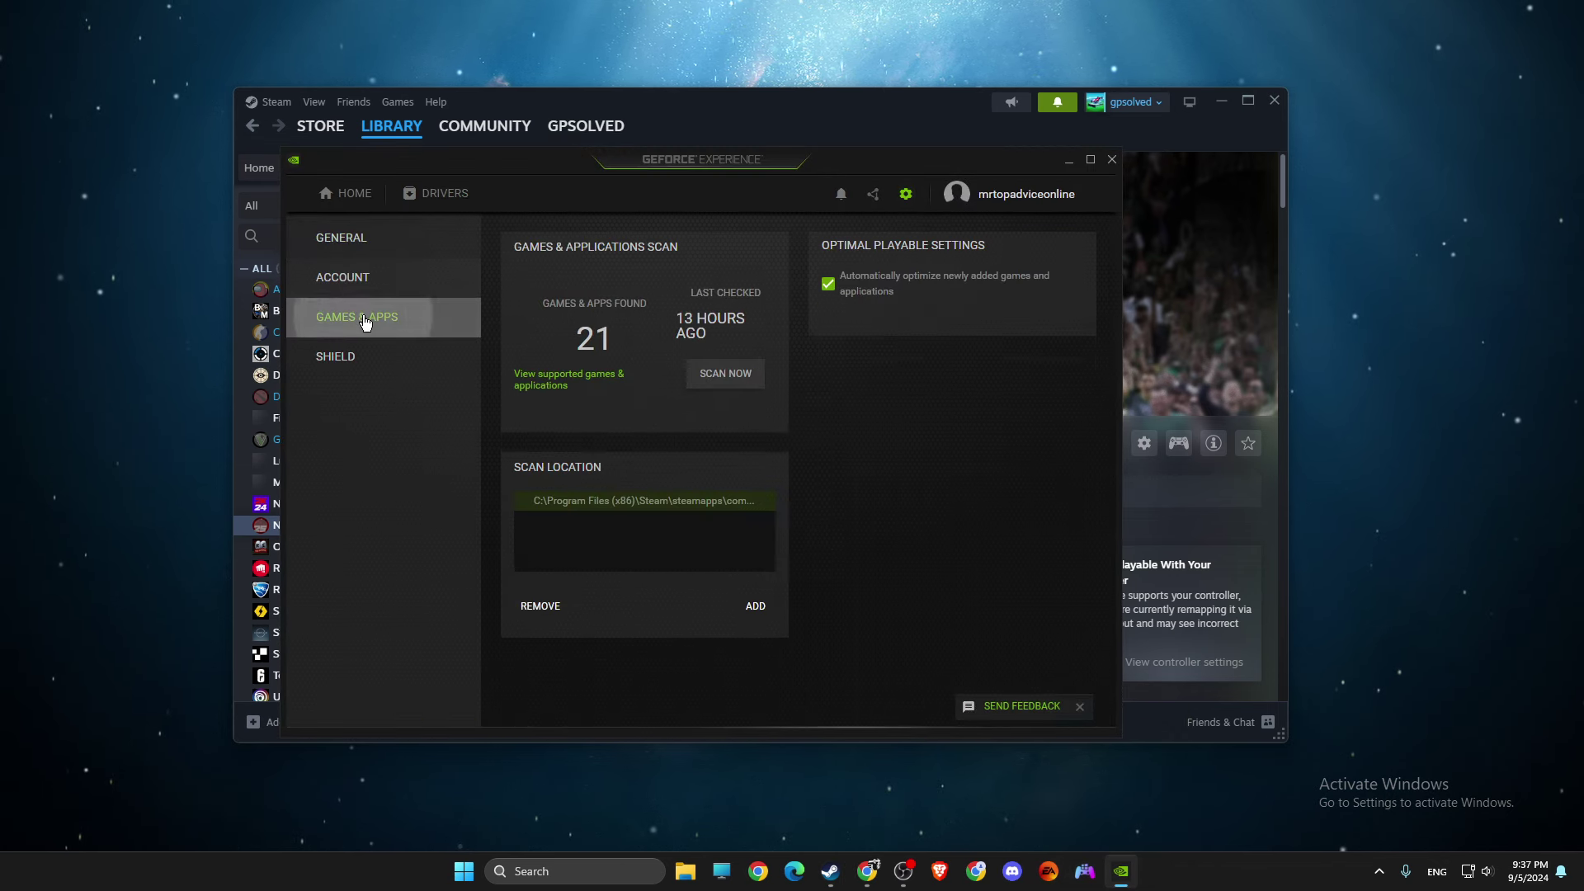
pyautogui.click(350, 277)
pyautogui.click(345, 239)
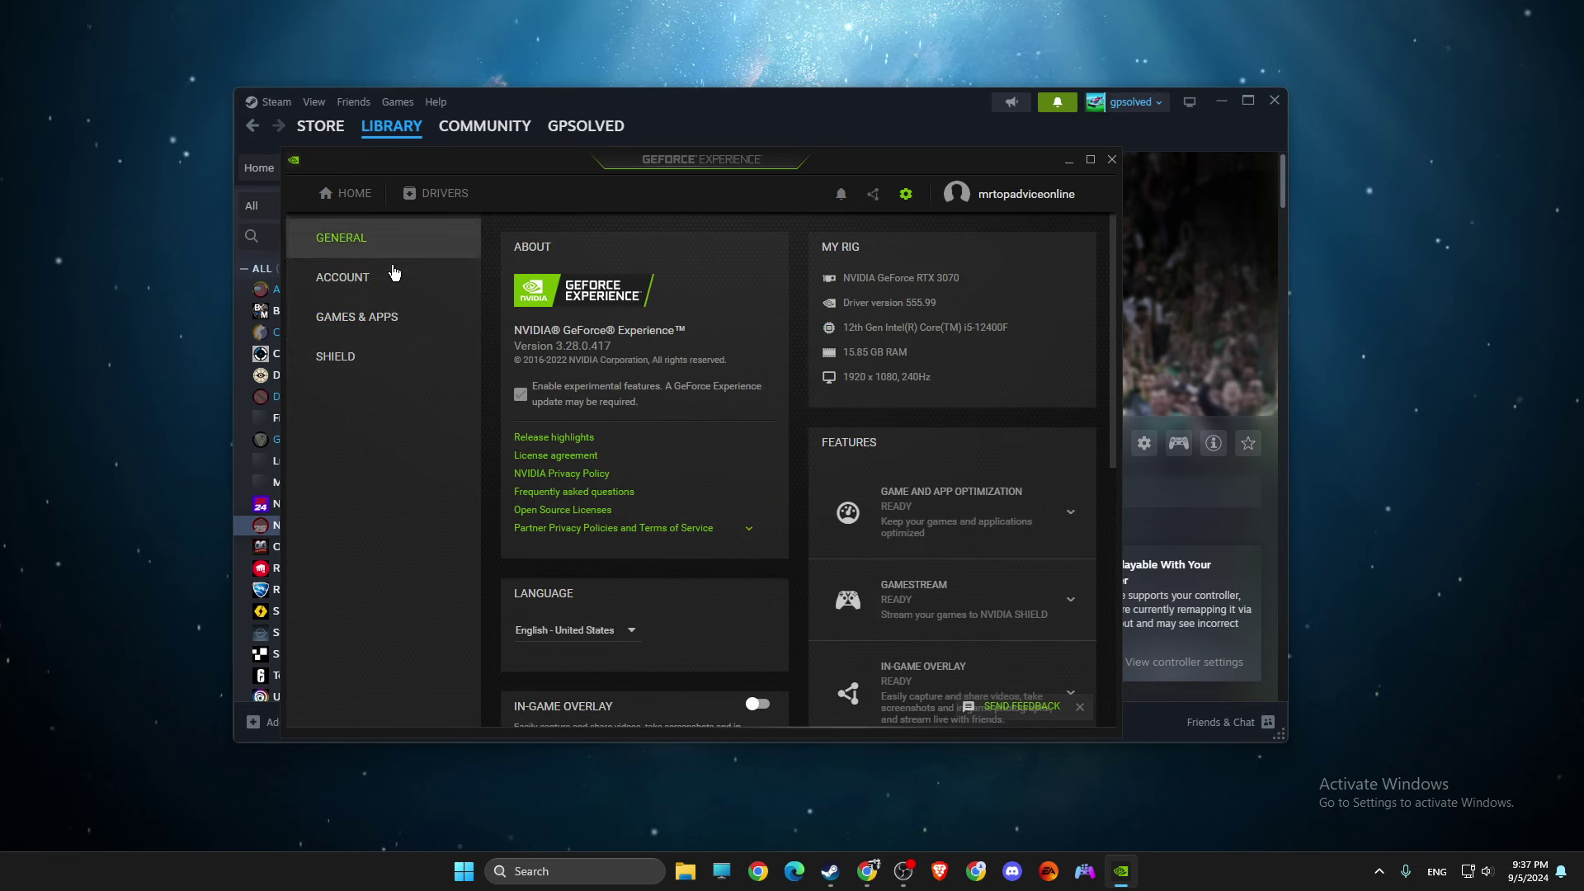
pyautogui.scroll(-3, 646, 463)
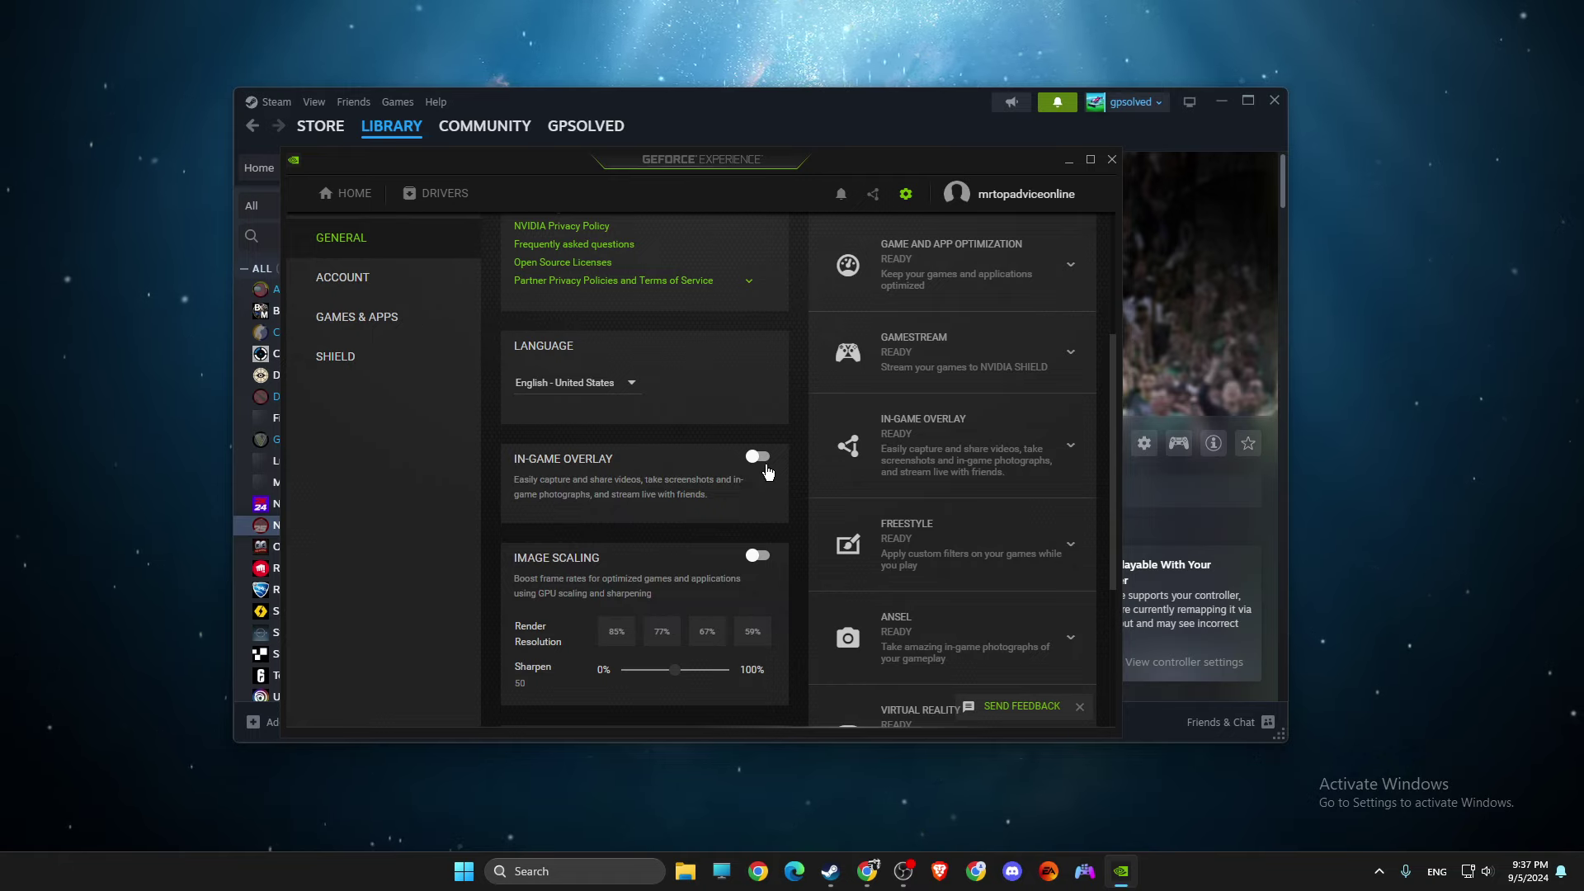
pyautogui.click(1111, 159)
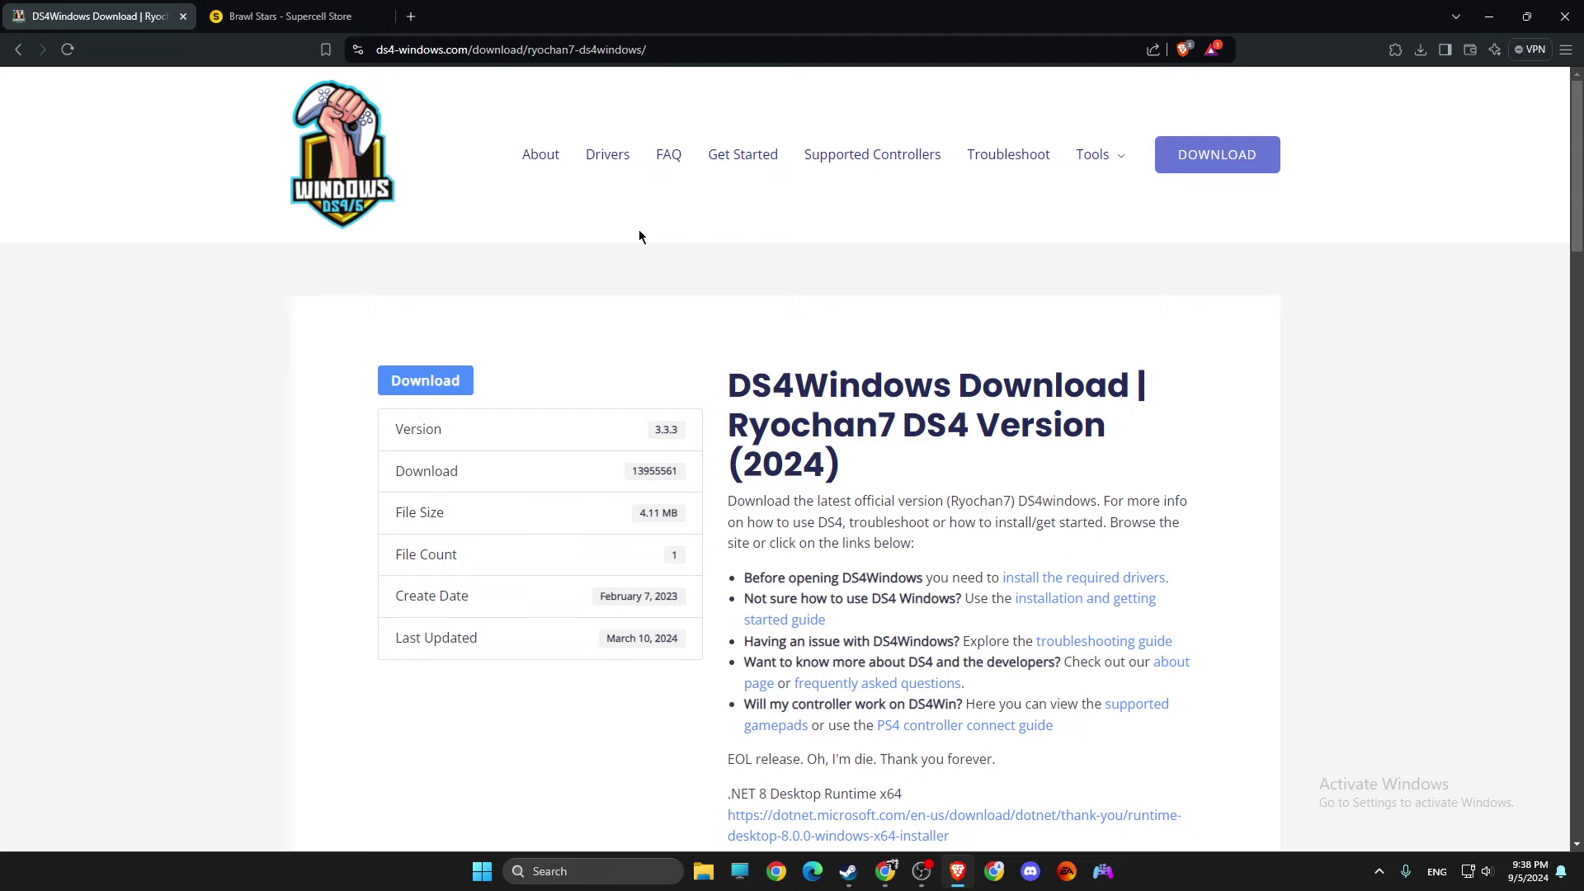
# Go to rewasd.com in Brave's address bar, then close the browser window.
pyautogui.click(445, 51)
pyautogui.write('rewasd.com')
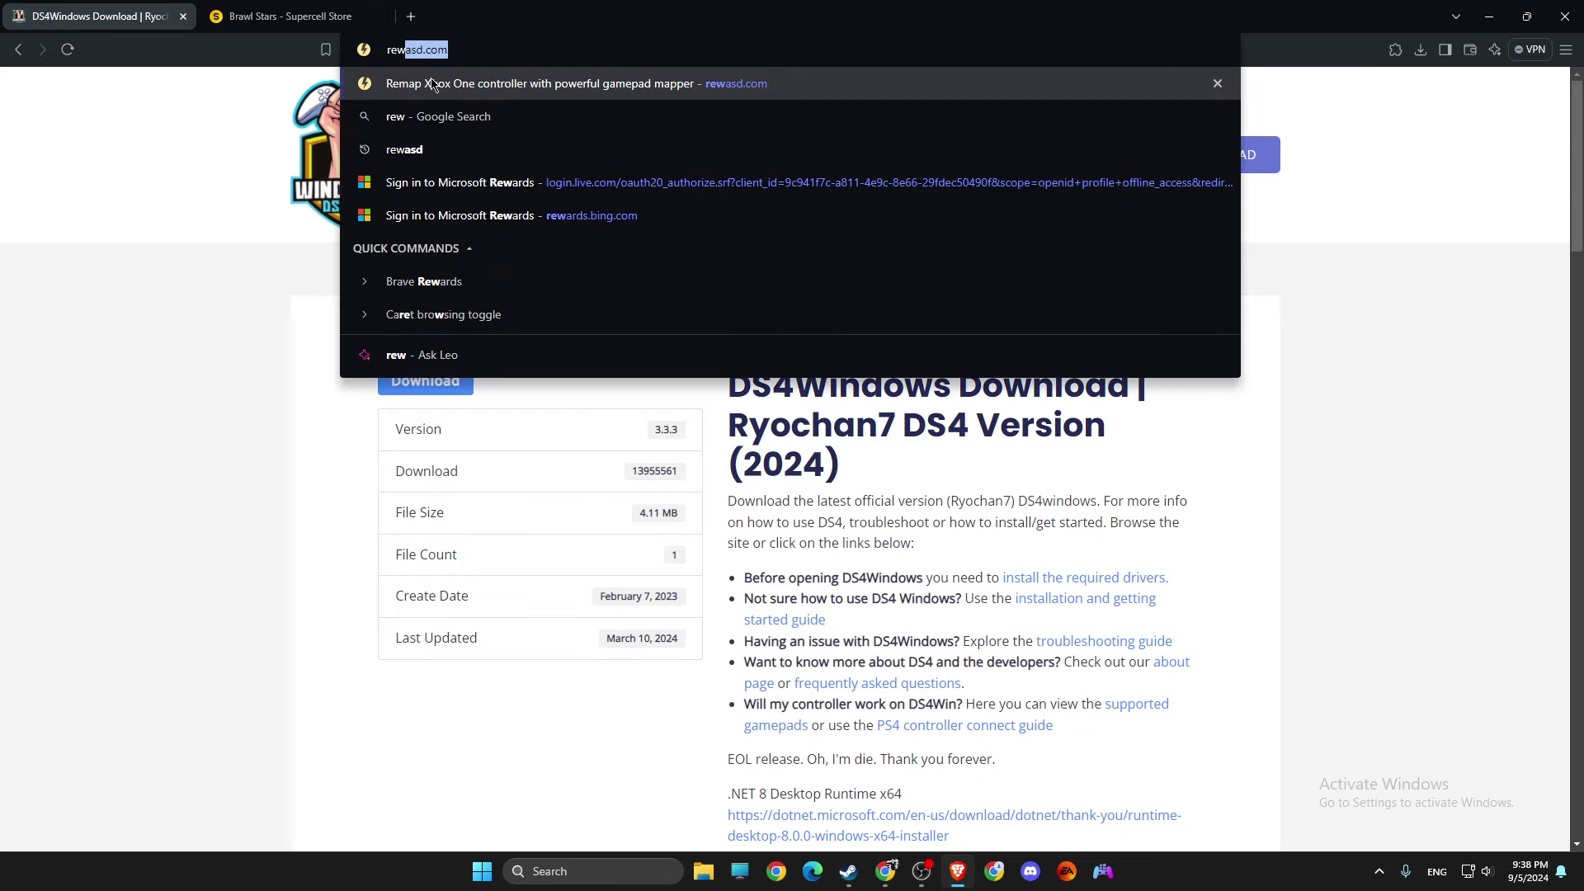
pyautogui.press('Return')
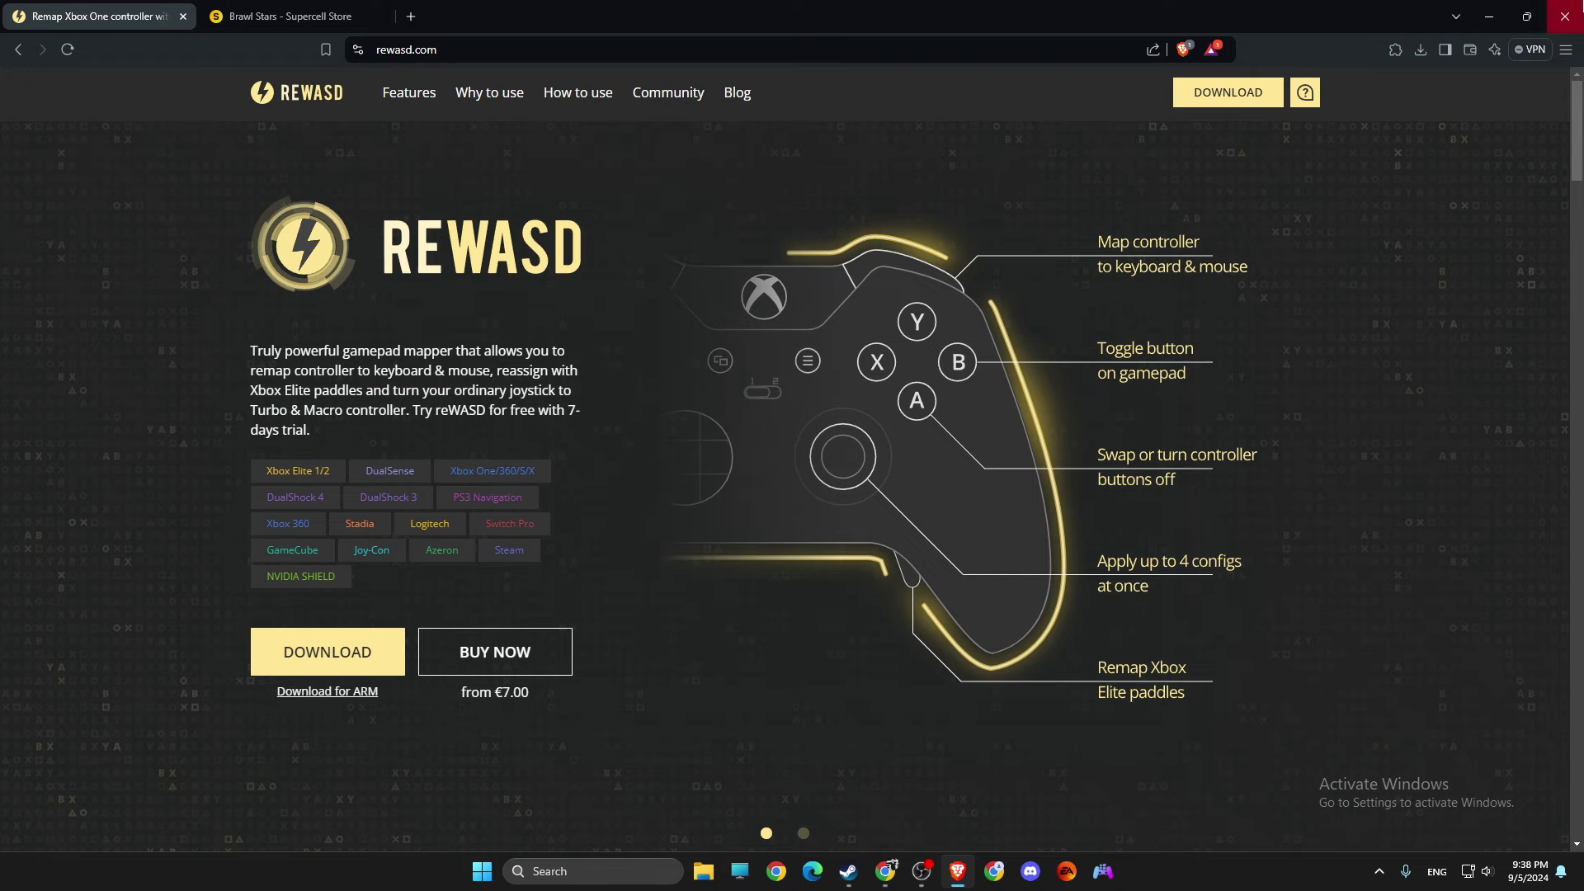
pyautogui.click(1566, 16)
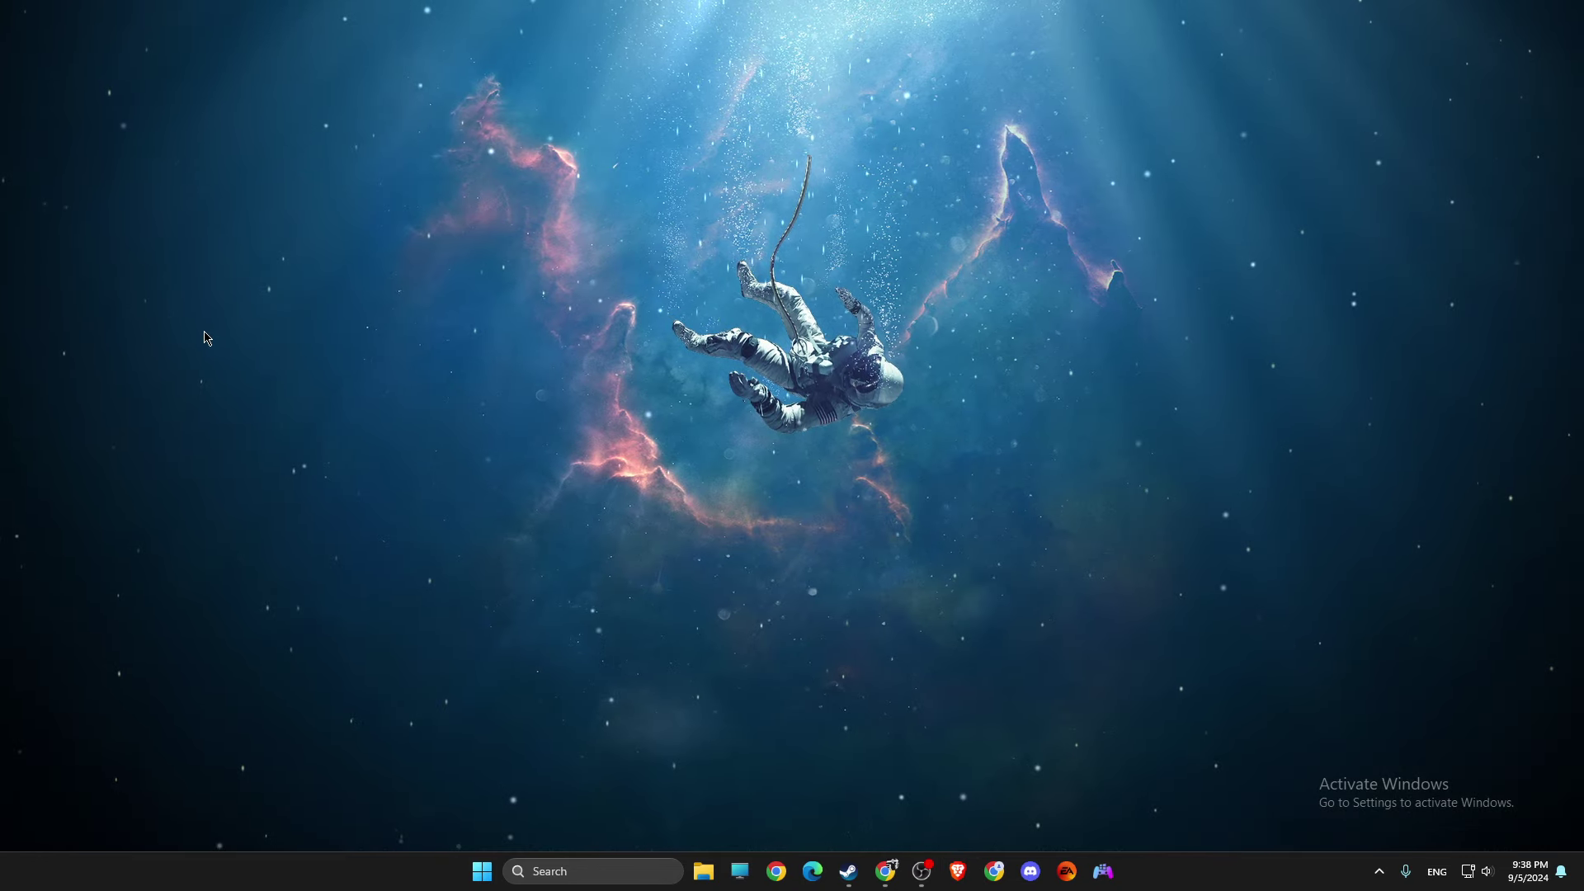